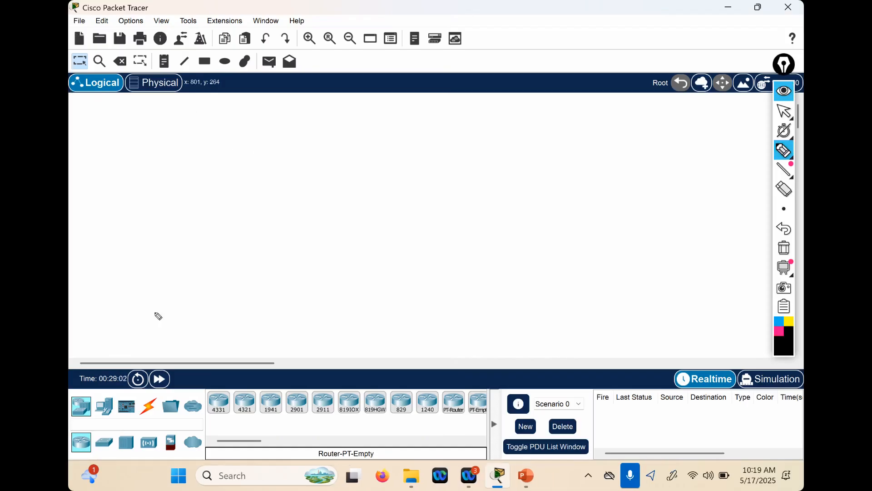
pyautogui.moveTo(163, 265)
pyautogui.mouseDown()
pyautogui.moveTo(87, 421)
pyautogui.moveTo(91, 398)
pyautogui.mouseUp()
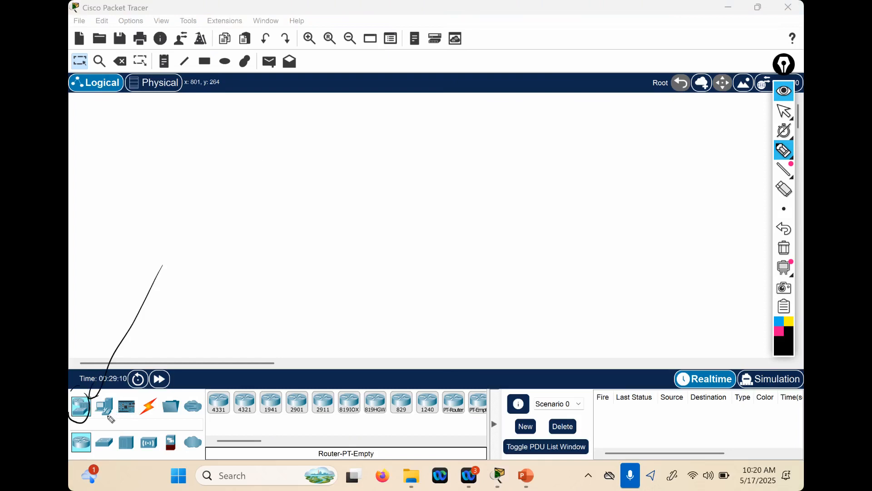
pyautogui.hotkey('ctrl', 'shift', '7')
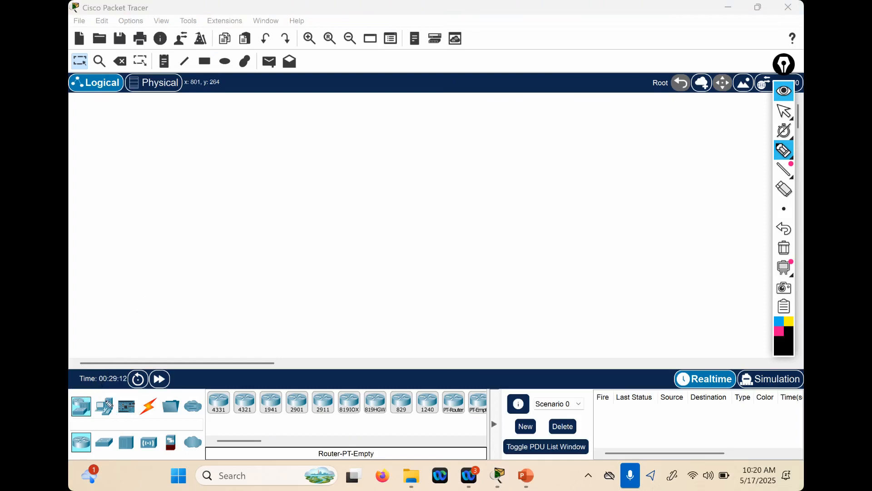
pyautogui.hotkey('ctrl', 'shift', '1')
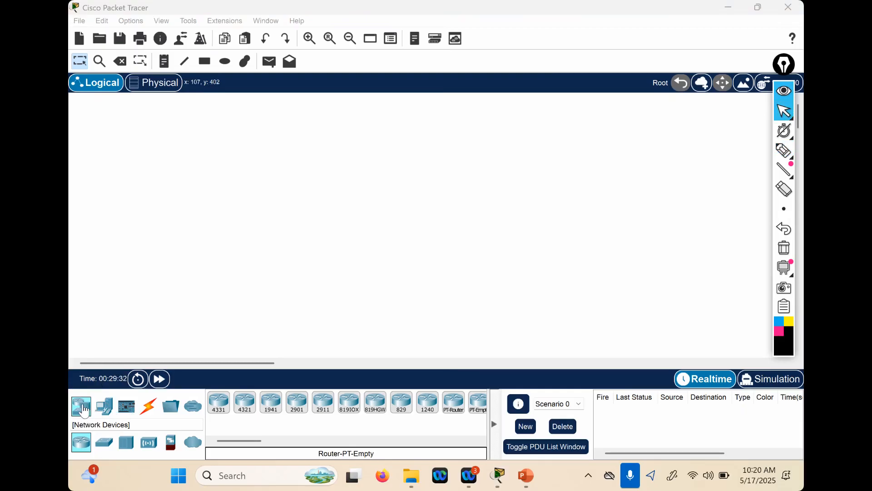
# - Examine the end devices category and the switch, hub, wireless and security models offered under network devices
pyautogui.click(107, 413)
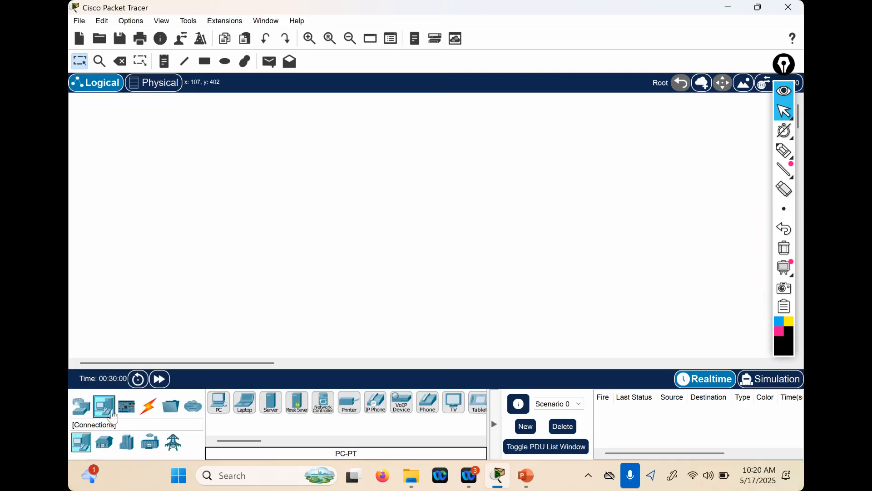
pyautogui.click(83, 415)
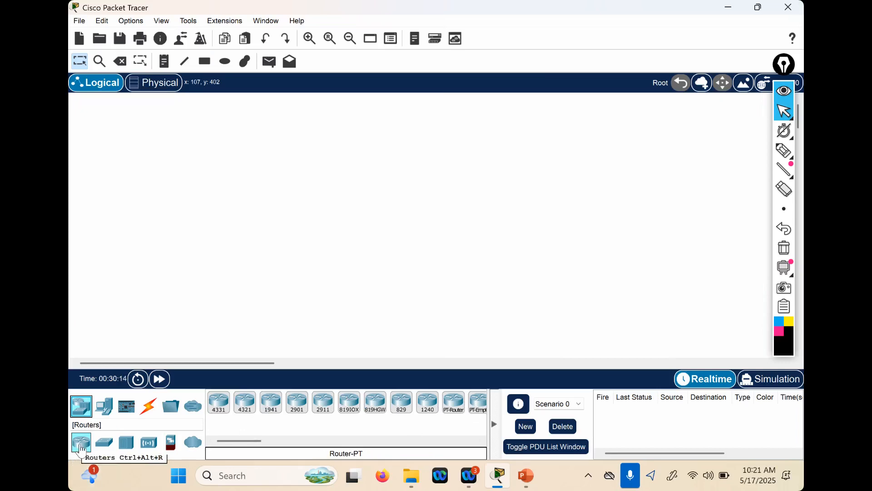
pyautogui.click(103, 448)
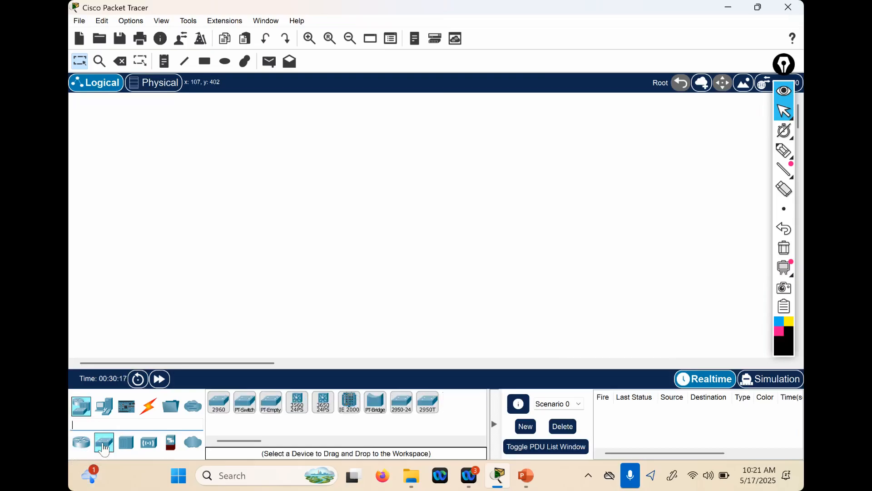
pyautogui.click(126, 448)
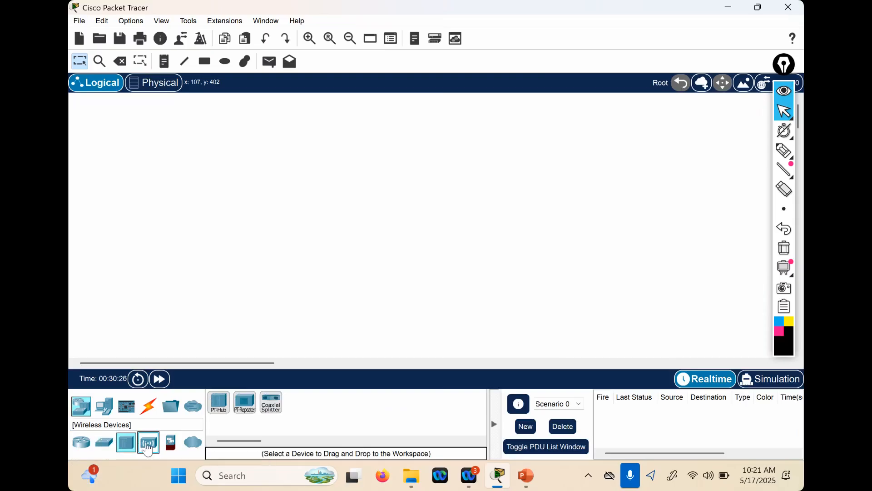
pyautogui.click(148, 448)
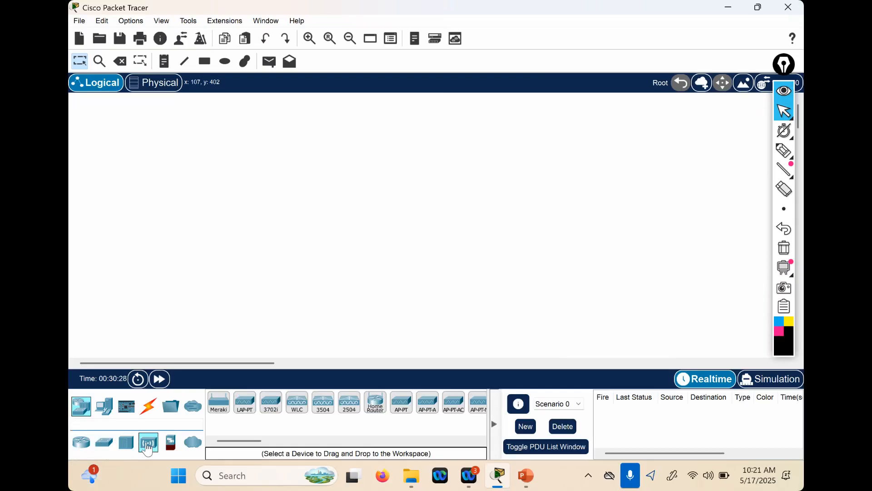
pyautogui.click(171, 444)
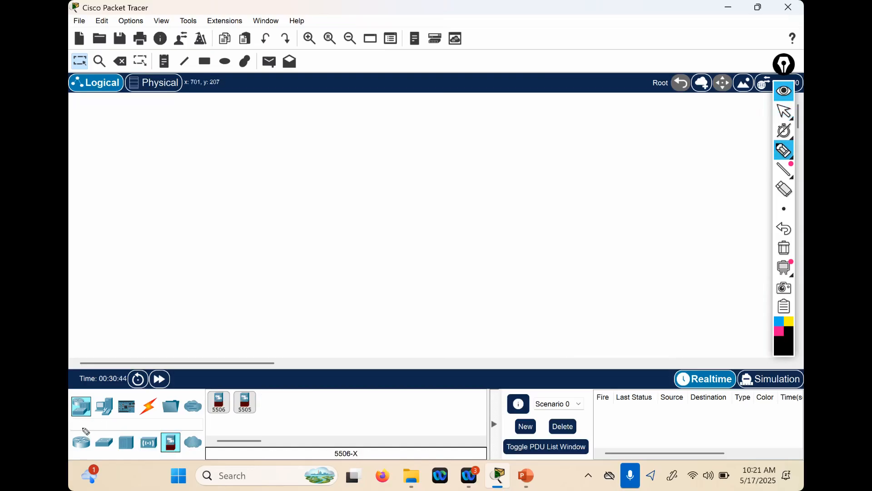
pyautogui.moveTo(86, 430); pyautogui.dragTo(85, 451)
pyautogui.moveTo(232, 380)
pyautogui.mouseDown()
pyautogui.moveTo(452, 412)
pyautogui.moveTo(484, 397)
pyautogui.mouseUp()
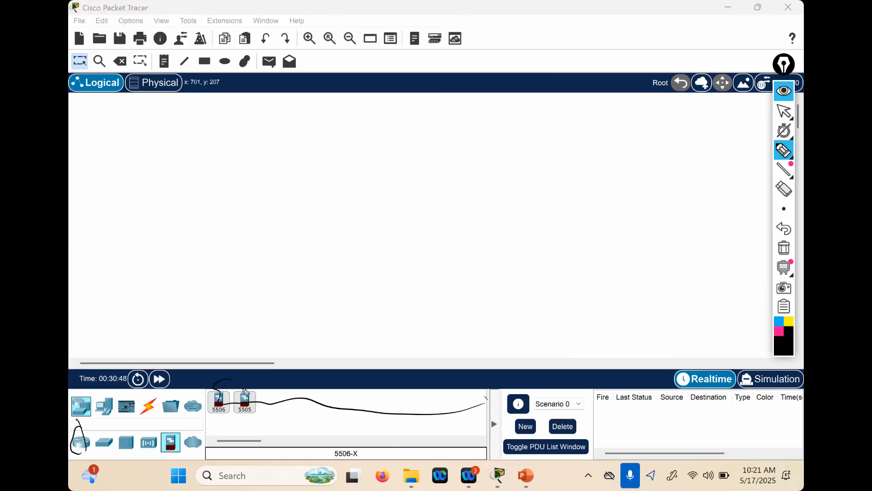
pyautogui.moveTo(104, 428); pyautogui.dragTo(103, 429)
pyautogui.moveTo(234, 415); pyautogui.dragTo(421, 401)
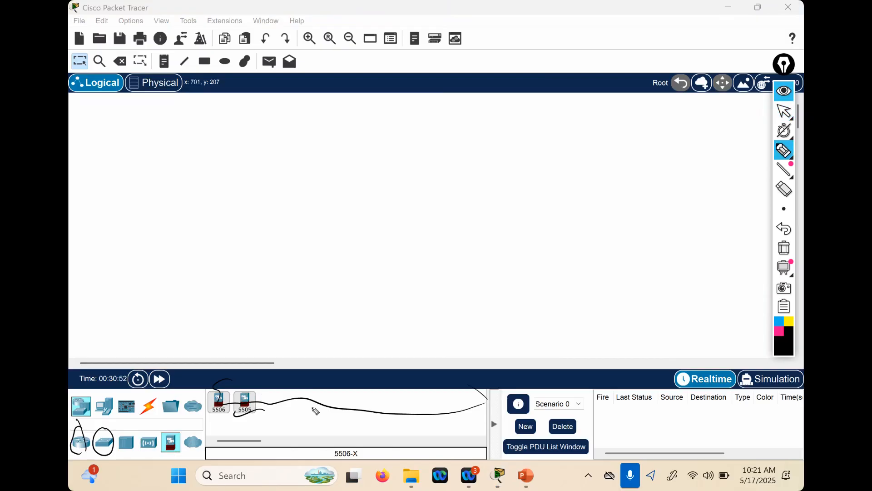
pyautogui.moveTo(441, 402); pyautogui.dragTo(450, 403)
pyautogui.moveTo(129, 428); pyautogui.dragTo(133, 436)
pyautogui.moveTo(232, 408); pyautogui.dragTo(418, 404)
pyautogui.moveTo(134, 447); pyautogui.dragTo(160, 433)
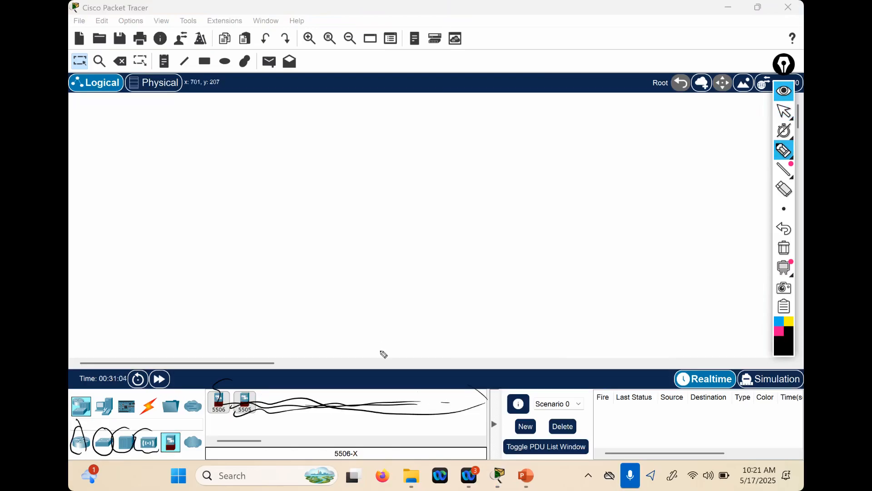
pyautogui.moveTo(85, 397)
pyautogui.mouseDown()
pyautogui.moveTo(70, 401)
pyautogui.moveTo(92, 397)
pyautogui.mouseUp()
pyautogui.hotkey('ctrl', 'shift', '7')
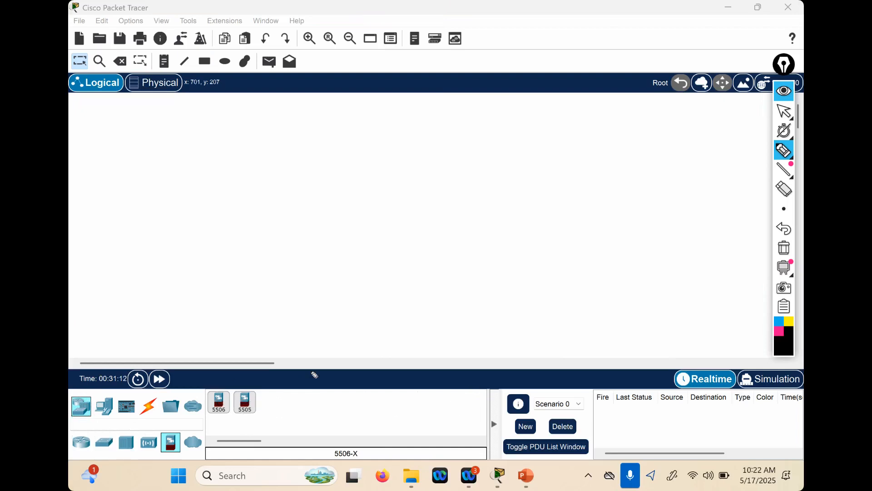
pyautogui.hotkey('ctrl', 'shift', '2')
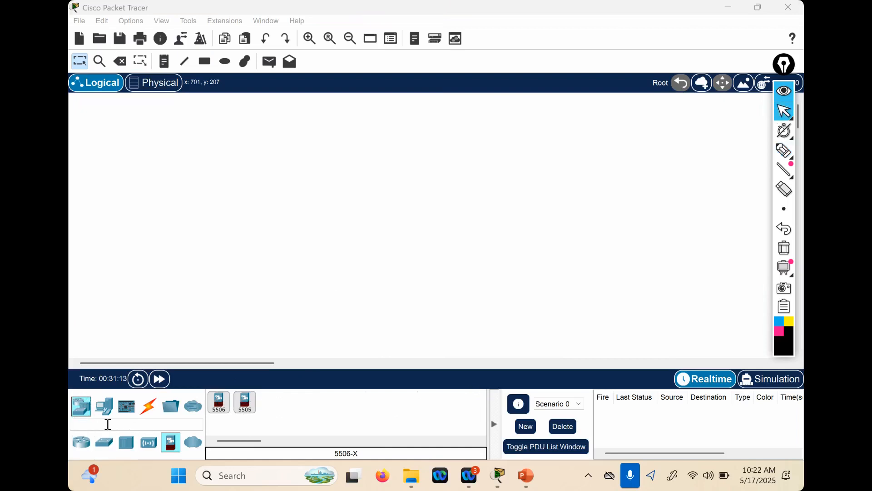
# - Place two 2911 routers on the logical workspace, side by side in the upper middle area
pyautogui.click(101, 449)
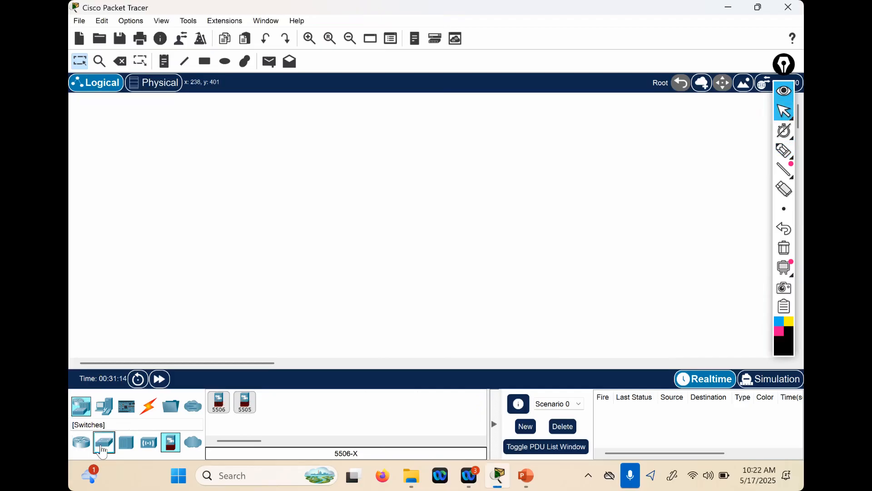
pyautogui.click(104, 449)
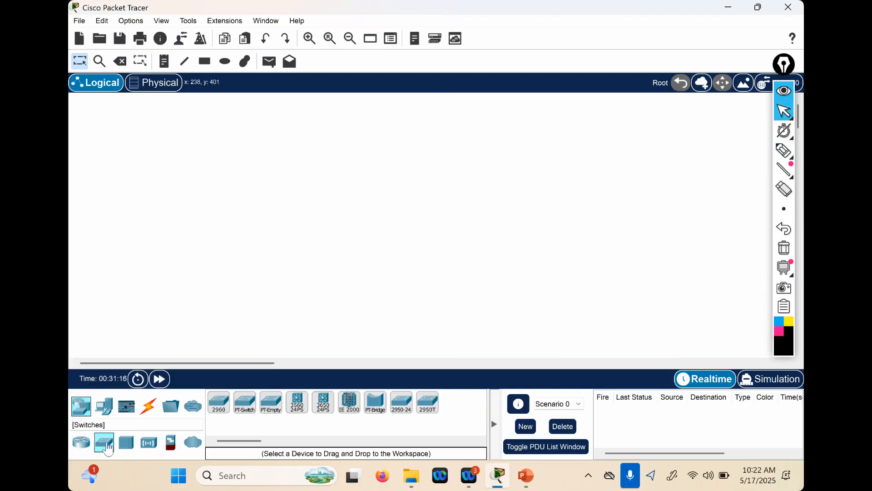
pyautogui.click(82, 448)
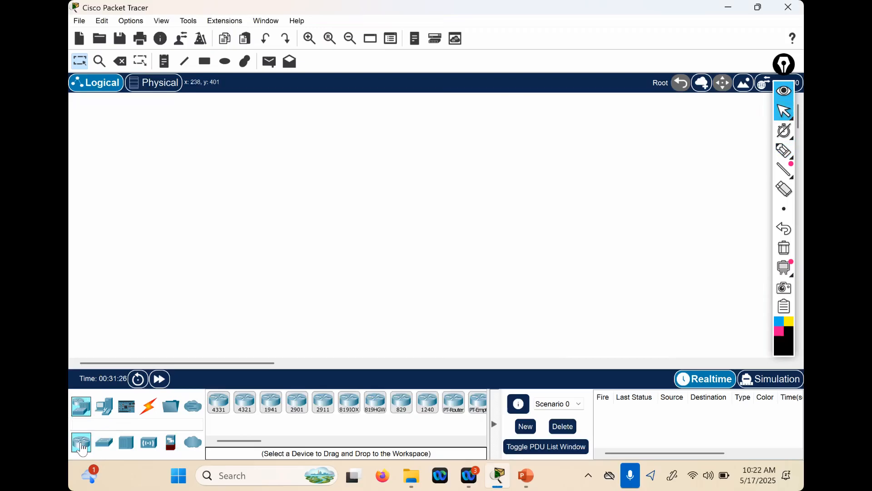
pyautogui.click(328, 413)
pyautogui.click(349, 195)
pyautogui.moveTo(350, 197); pyautogui.dragTo(322, 200)
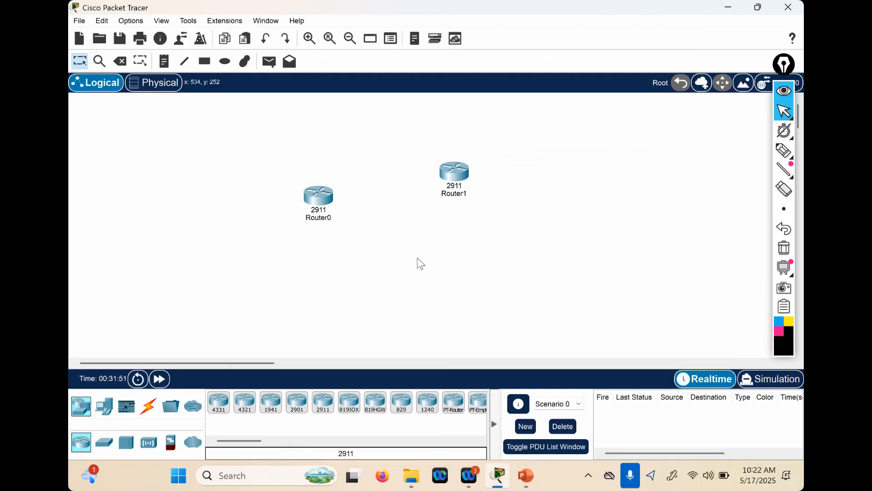
# - Place two 2960 switches side by side below the routers
pyautogui.click(105, 444)
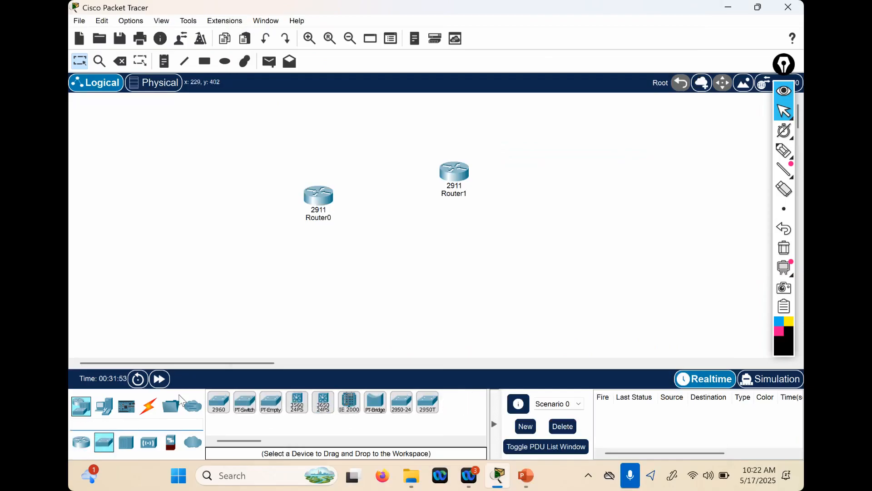
pyautogui.click(219, 403)
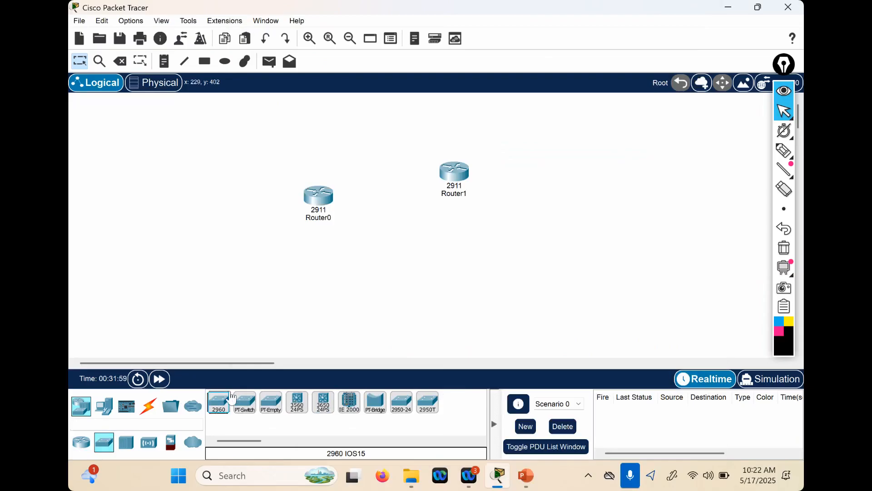
pyautogui.click(432, 259)
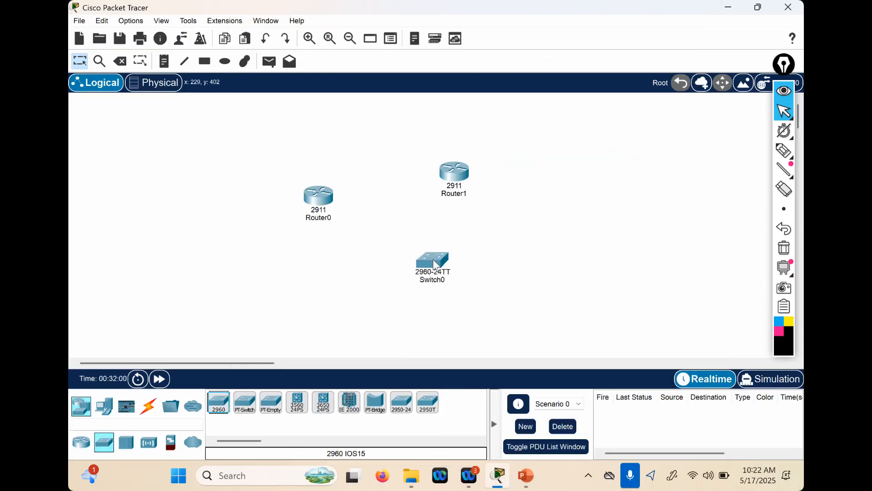
pyautogui.click(219, 402)
pyautogui.click(346, 264)
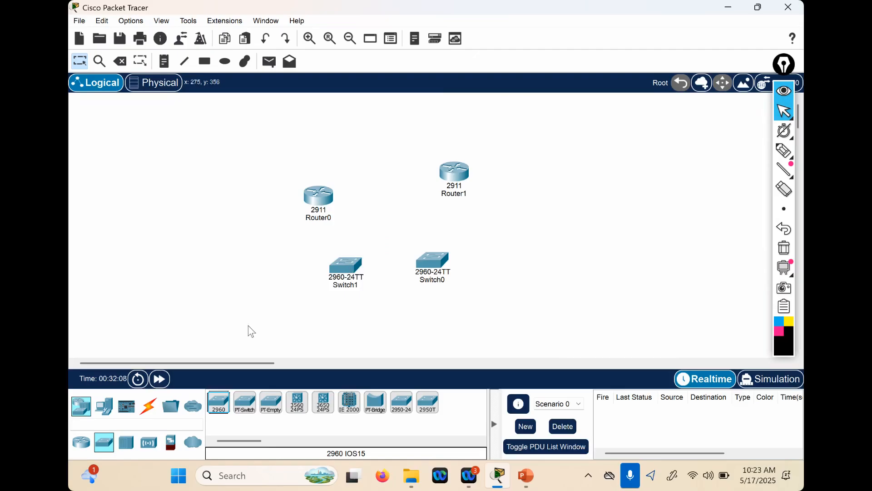
# - Look through the home and smart city end devices, and place two laptops one below the other, left of the routers
pyautogui.click(104, 406)
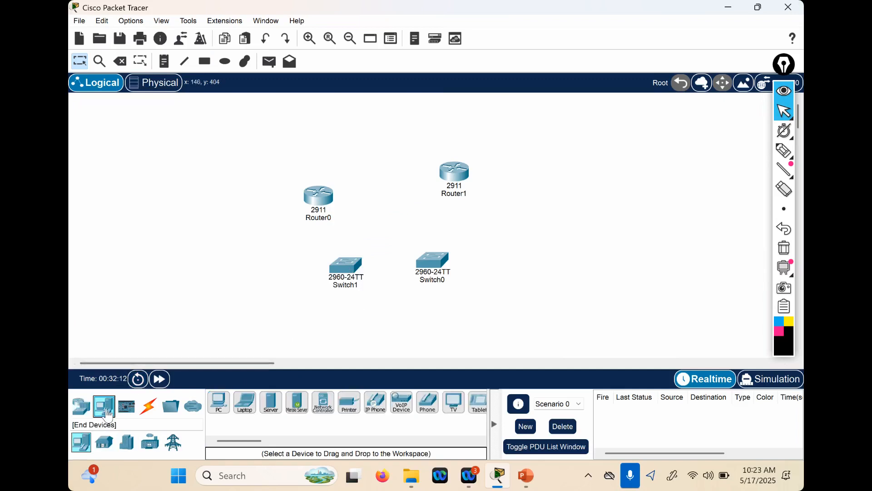
pyautogui.click(105, 446)
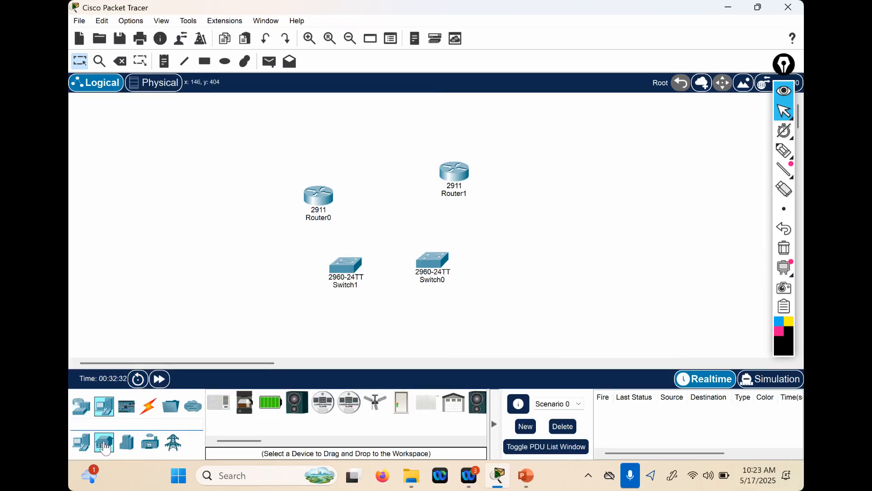
pyautogui.click(129, 443)
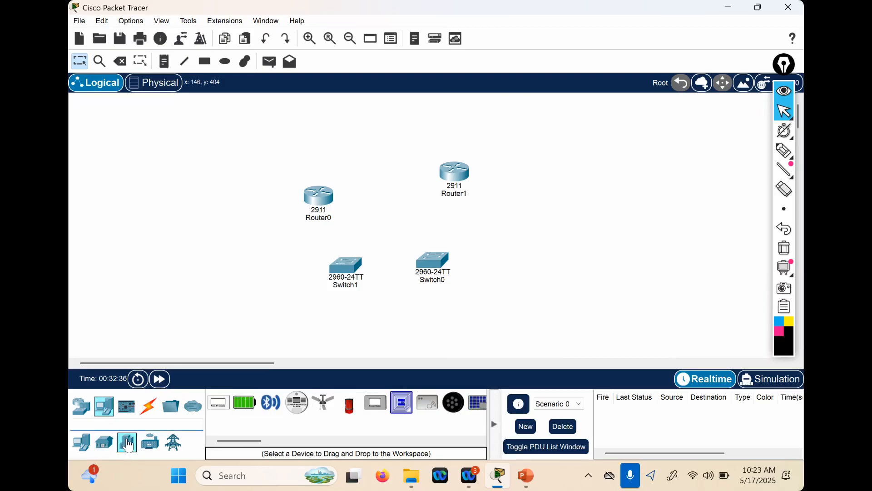
pyautogui.click(85, 445)
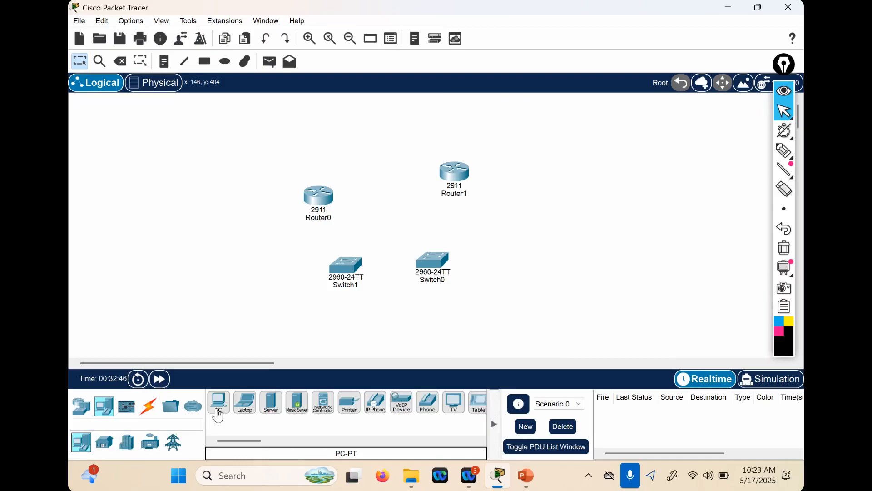
pyautogui.click(245, 409)
pyautogui.click(209, 187)
pyautogui.moveTo(208, 189); pyautogui.dragTo(209, 189)
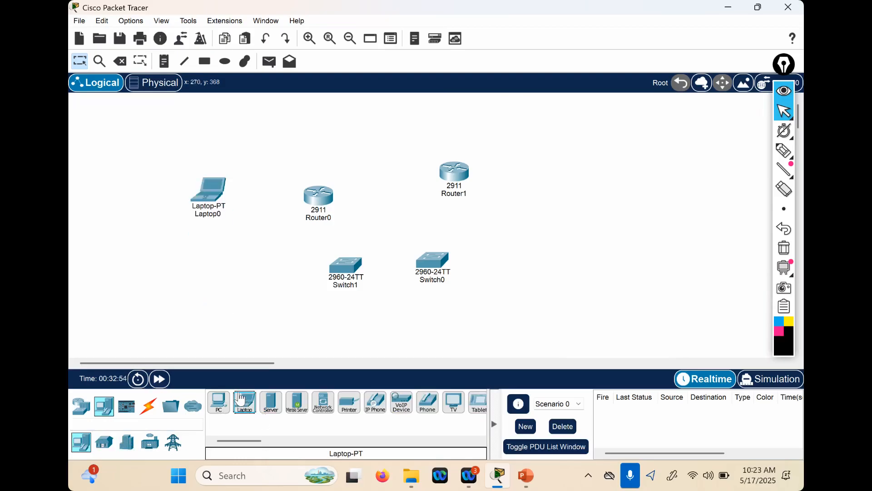
pyautogui.moveTo(242, 400); pyautogui.dragTo(225, 254)
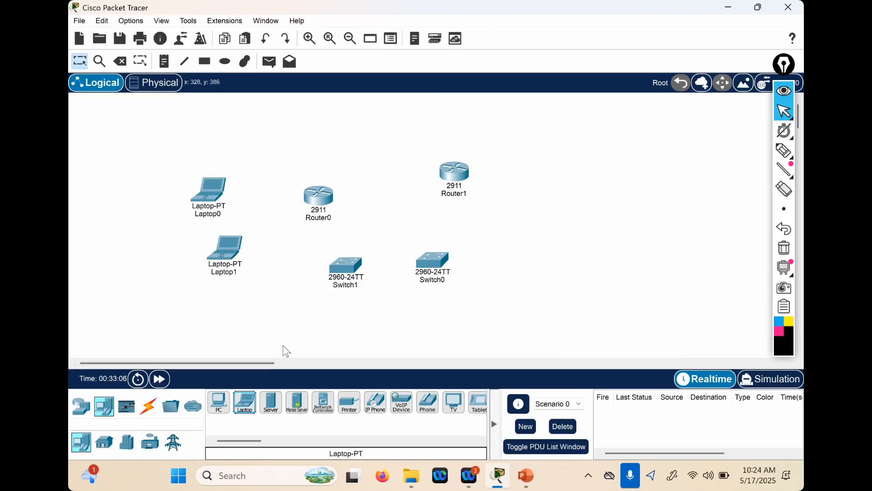
# - Place thirteen more laptops one after another around the routers and switches
pyautogui.moveTo(245, 407); pyautogui.dragTo(248, 410)
pyautogui.click(570, 190)
pyautogui.click(594, 253)
pyautogui.click(539, 244)
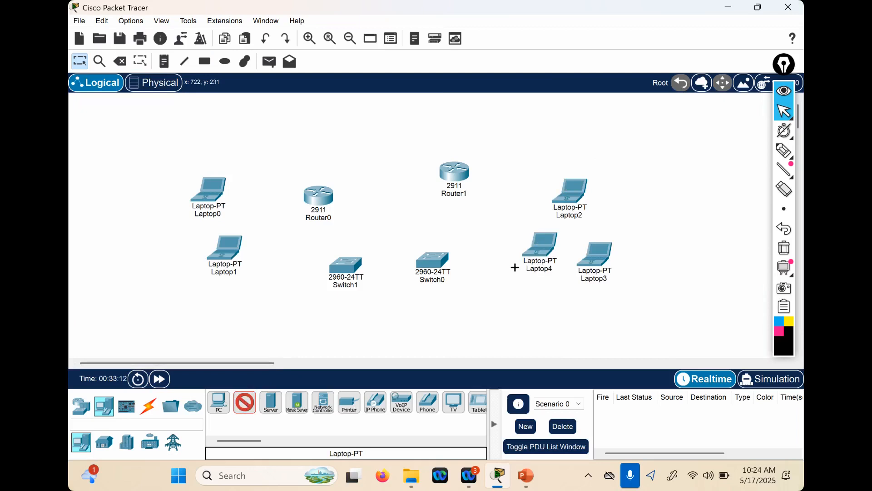
pyautogui.click(506, 285)
pyautogui.click(416, 326)
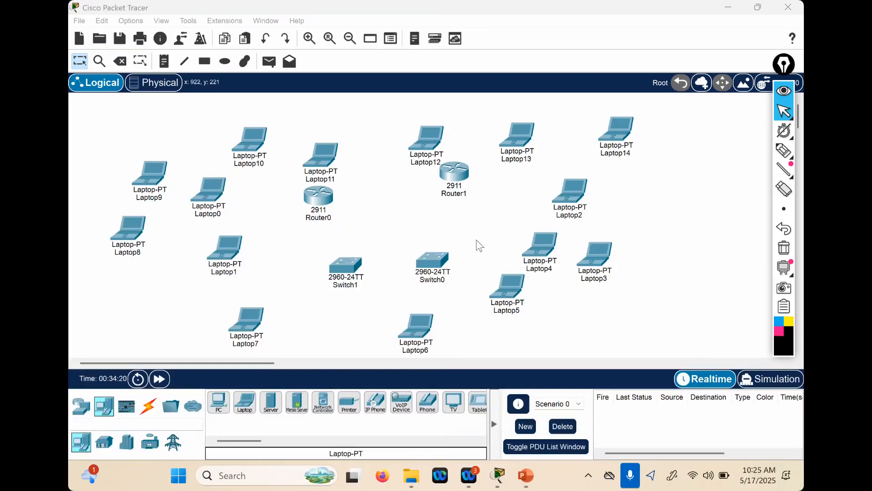
# - Look through the router, switch, hub, wireless and security device models, and place one 2960 switch in an empty area of the workspace
pyautogui.moveTo(264, 364); pyautogui.dragTo(422, 361)
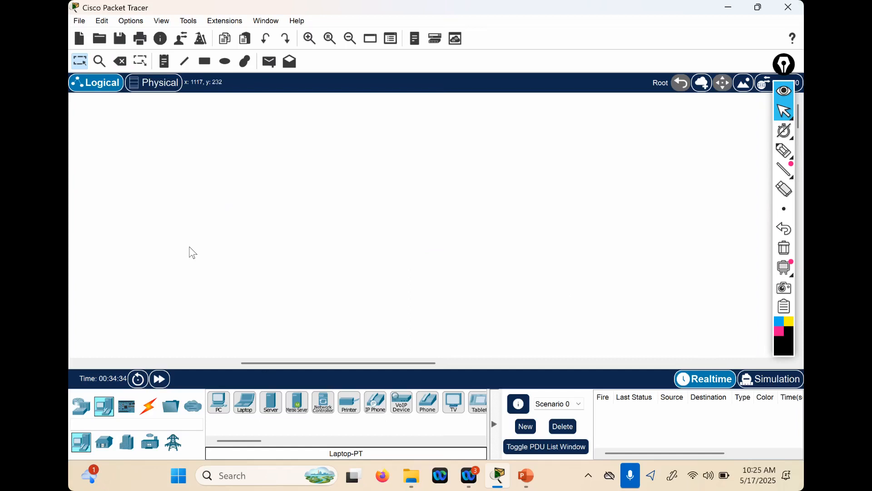
pyautogui.click(81, 406)
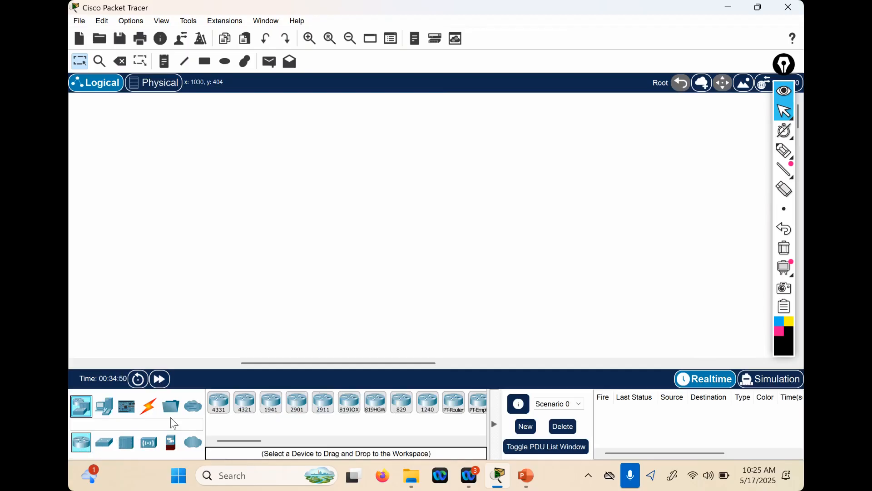
pyautogui.click(109, 448)
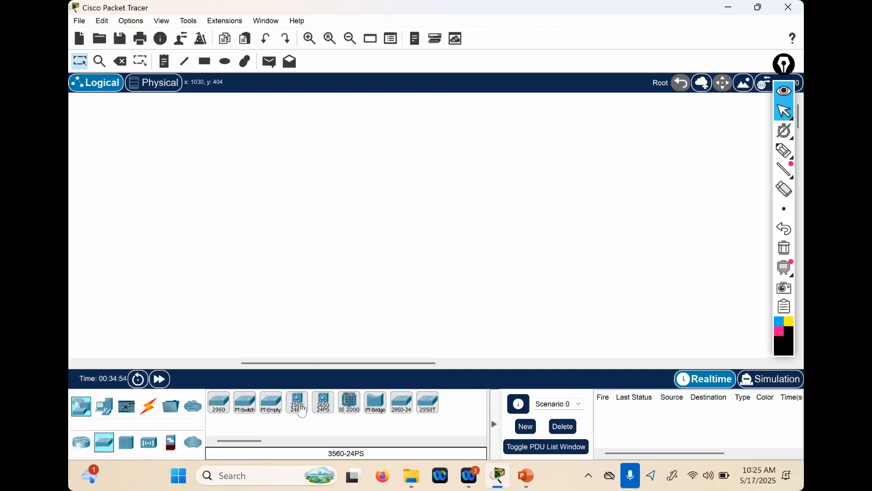
pyautogui.click(126, 442)
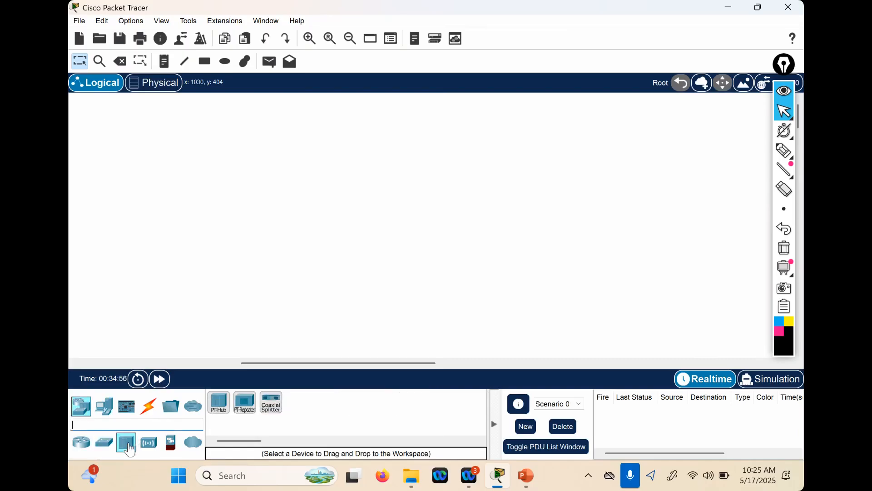
pyautogui.click(147, 448)
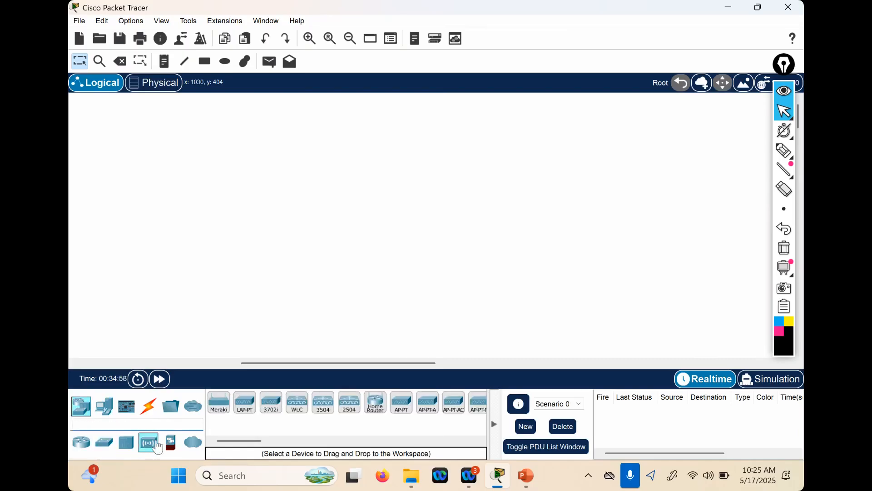
pyautogui.click(167, 449)
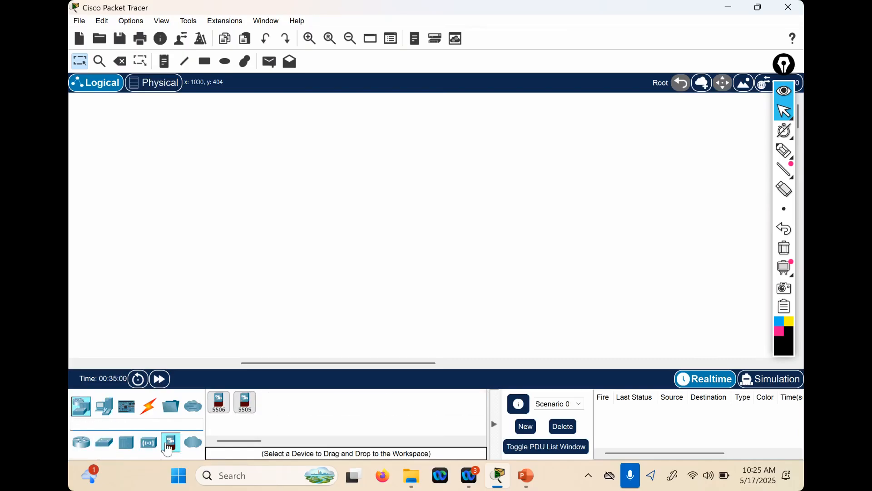
pyautogui.click(108, 447)
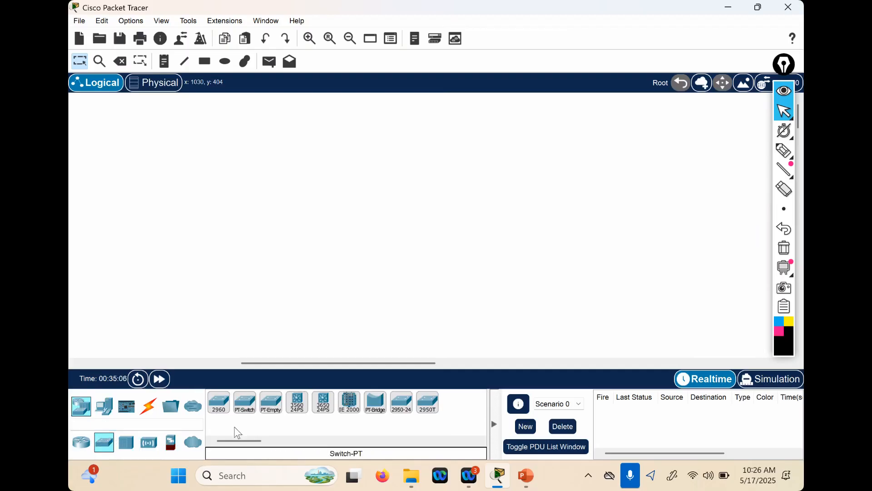
pyautogui.click(220, 403)
pyautogui.moveTo(222, 411); pyautogui.dragTo(300, 222)
pyautogui.click(302, 176)
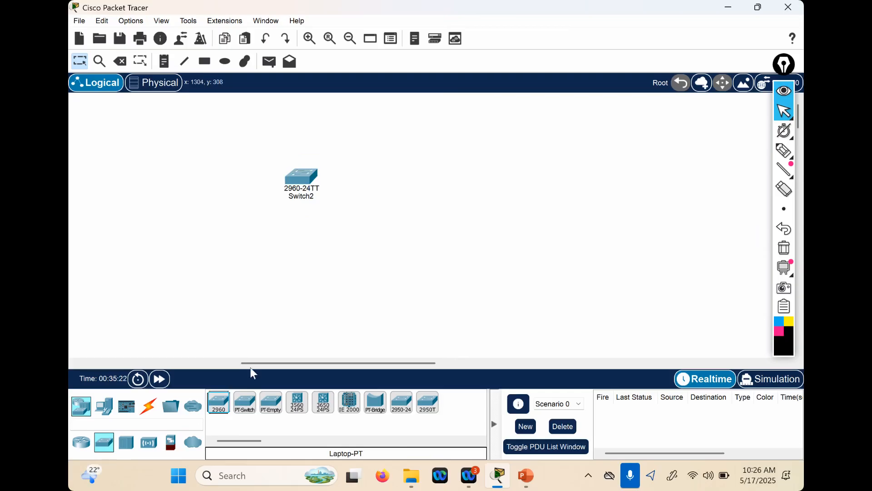
# - Place eleven more 2960 switches one after another around the first one
pyautogui.click(218, 402)
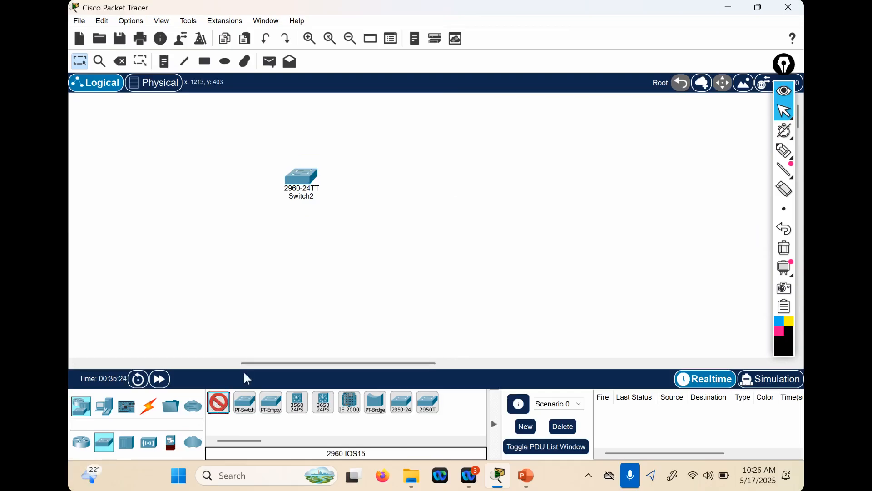
pyautogui.click(386, 122)
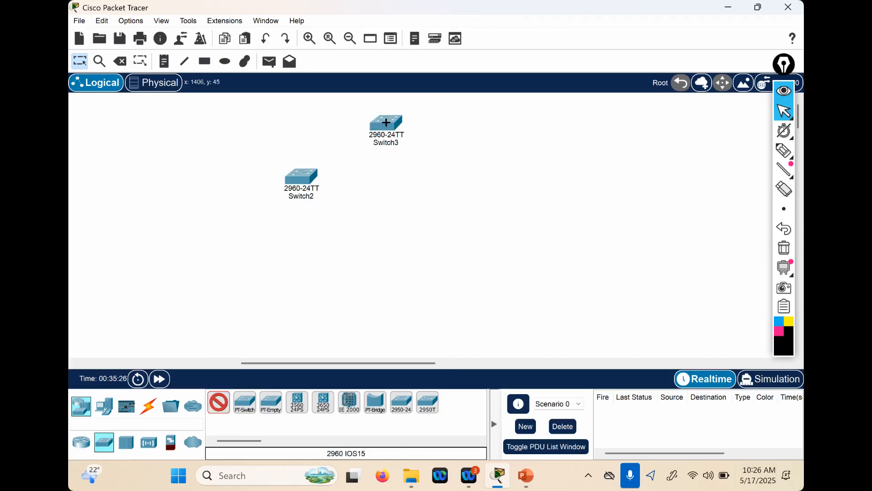
pyautogui.click(453, 128)
pyautogui.click(431, 193)
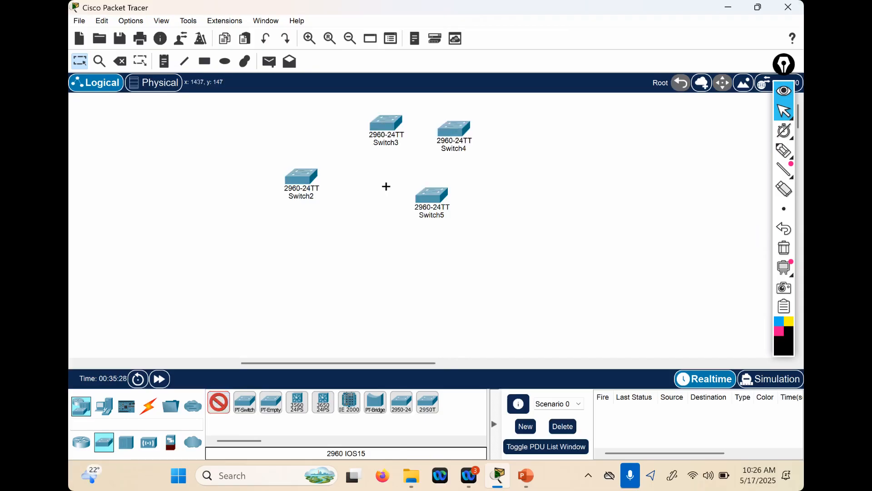
pyautogui.click(386, 187)
pyautogui.click(338, 207)
pyautogui.click(399, 228)
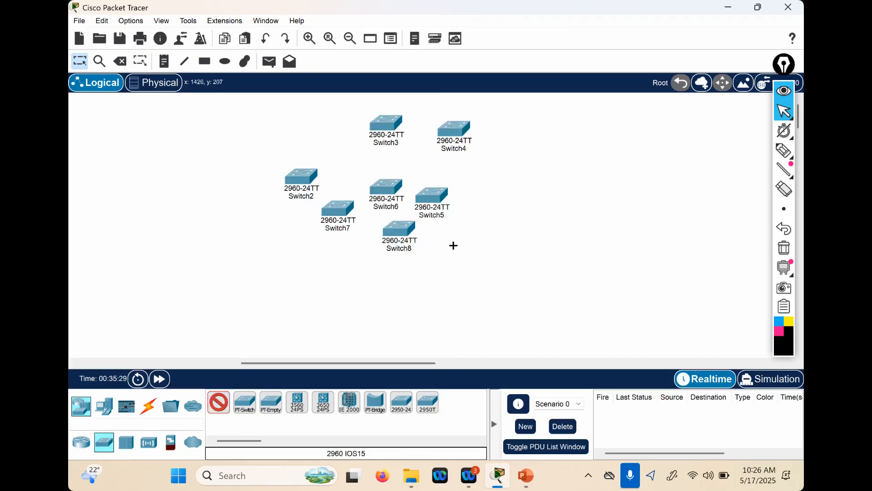
pyautogui.click(454, 245)
pyautogui.click(308, 239)
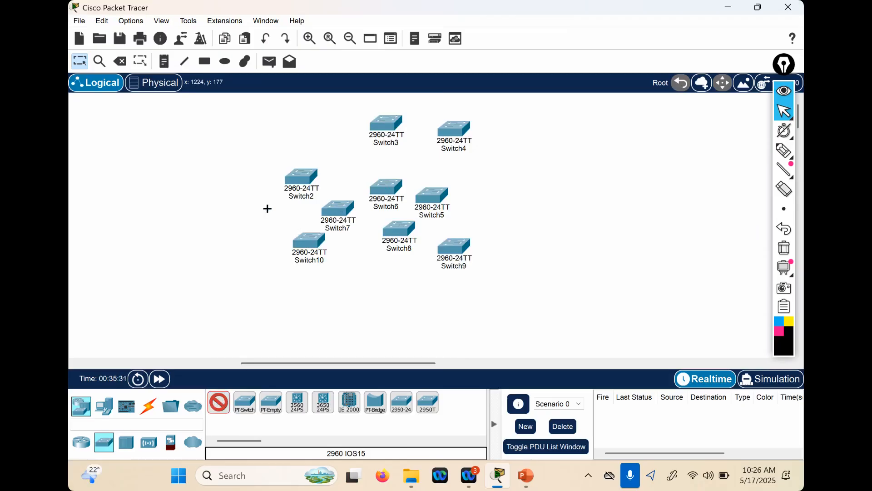
pyautogui.click(267, 207)
pyautogui.click(282, 139)
pyautogui.click(311, 117)
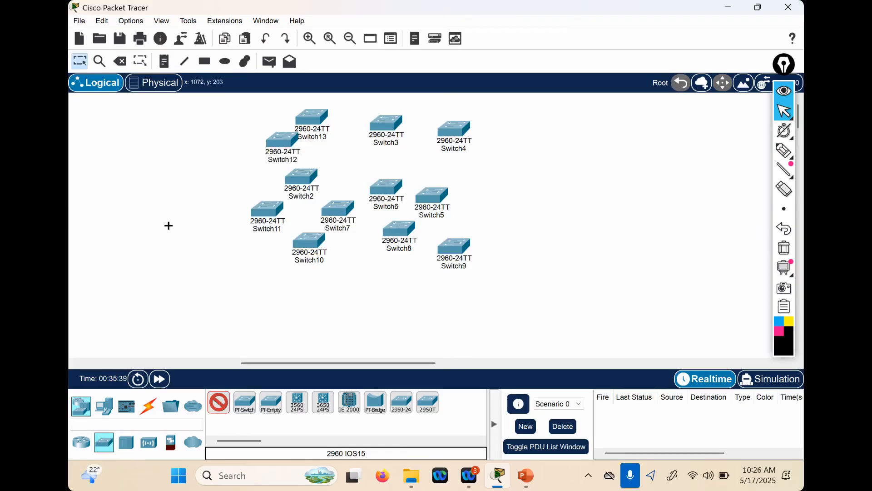
pyautogui.press('Escape')
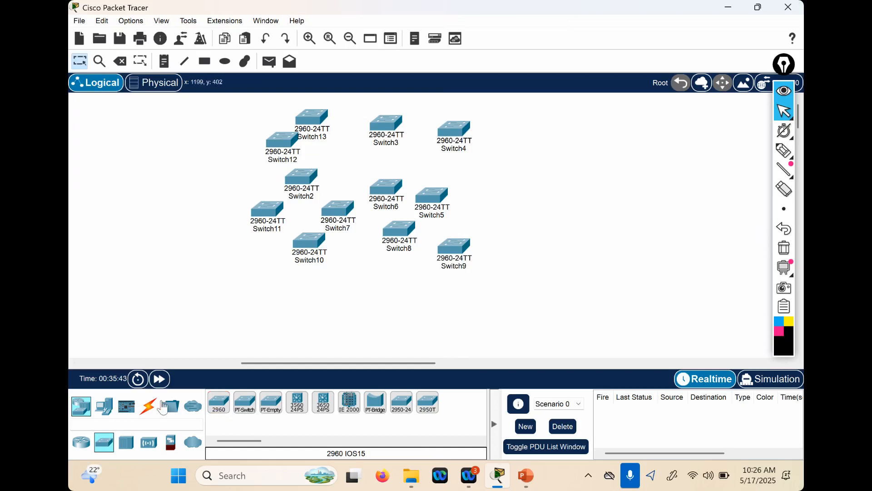
# - Place six 2911 routers in two columns of three to the right of the switches
pyautogui.click(82, 445)
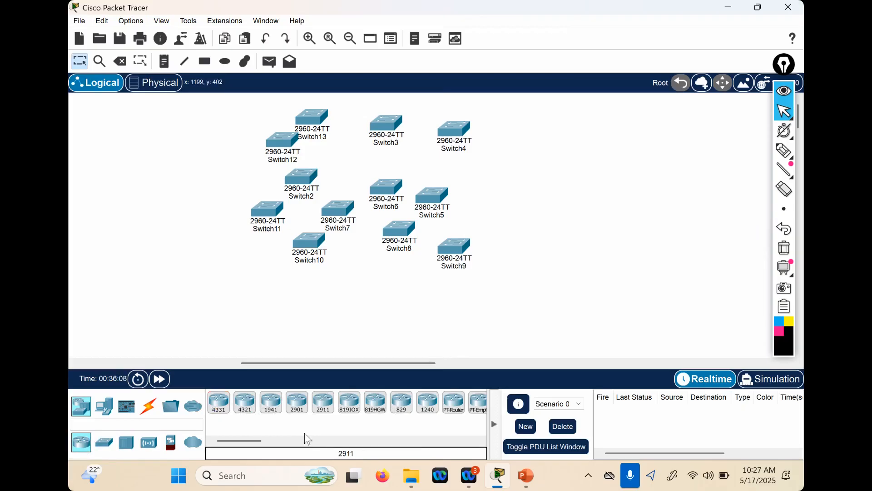
pyautogui.keyDown('ctrl'); pyautogui.click(328, 412); pyautogui.keyUp('ctrl')
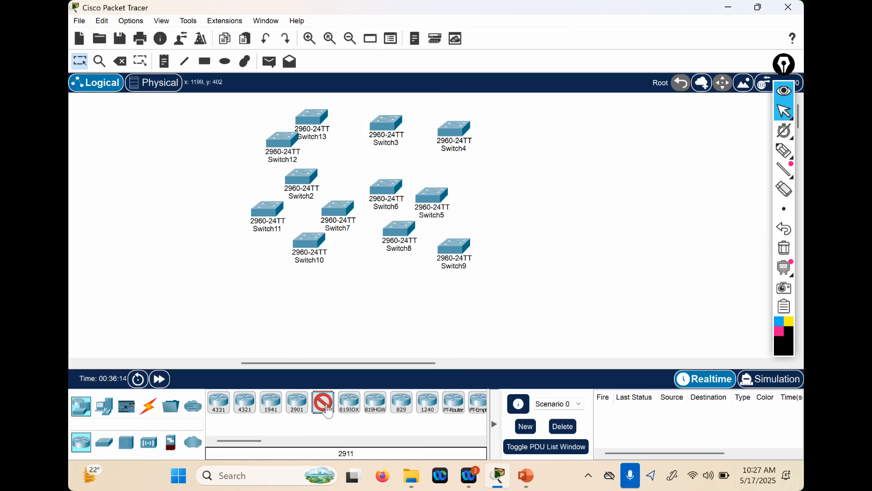
pyautogui.click(545, 252)
pyautogui.click(547, 193)
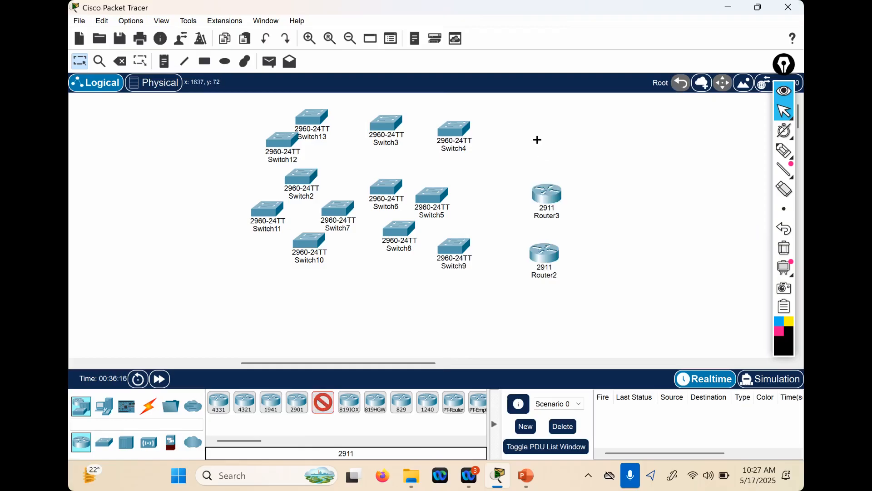
pyautogui.click(537, 140)
pyautogui.click(598, 143)
pyautogui.click(600, 190)
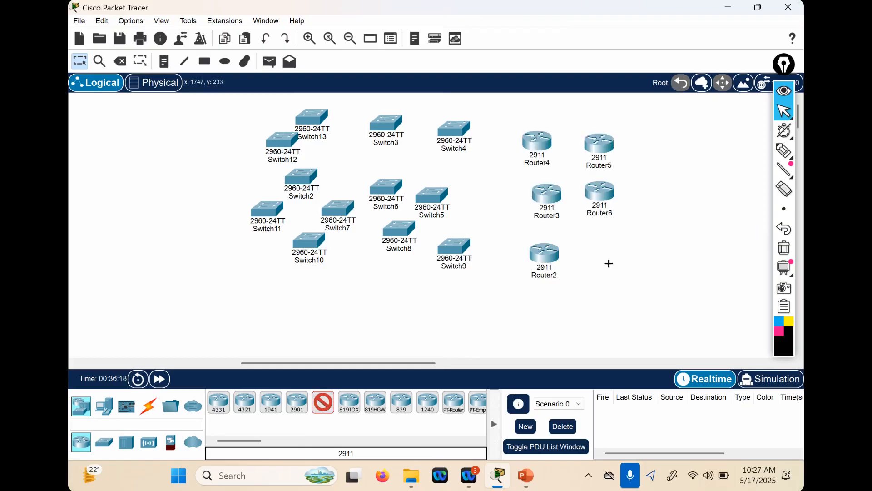
pyautogui.click(609, 263)
pyautogui.press('Escape')
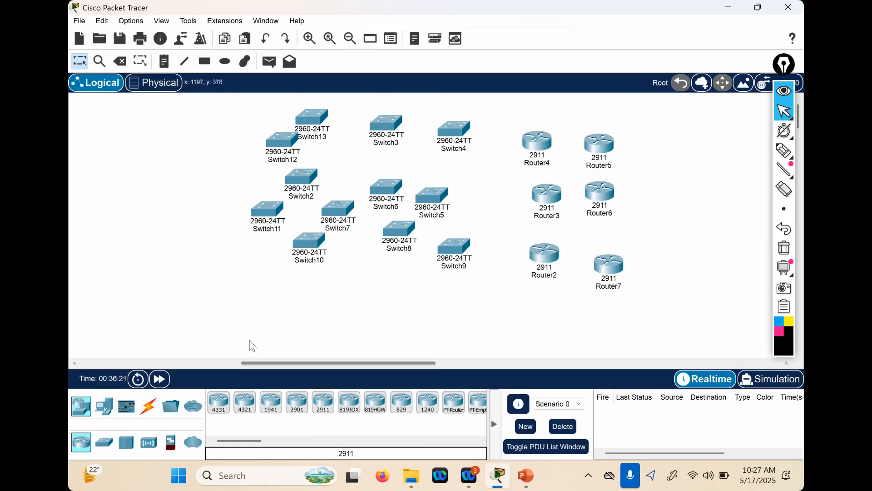
# - Place six laptops in a horizontal row below the switches and routers
pyautogui.click(108, 415)
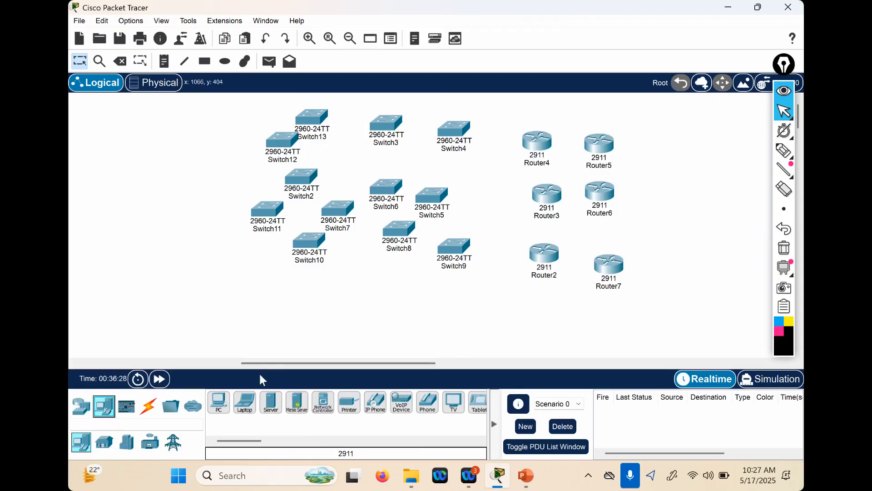
pyautogui.keyDown('ctrl'); pyautogui.click(244, 407); pyautogui.keyUp('ctrl')
pyautogui.click(187, 308)
pyautogui.click(236, 313)
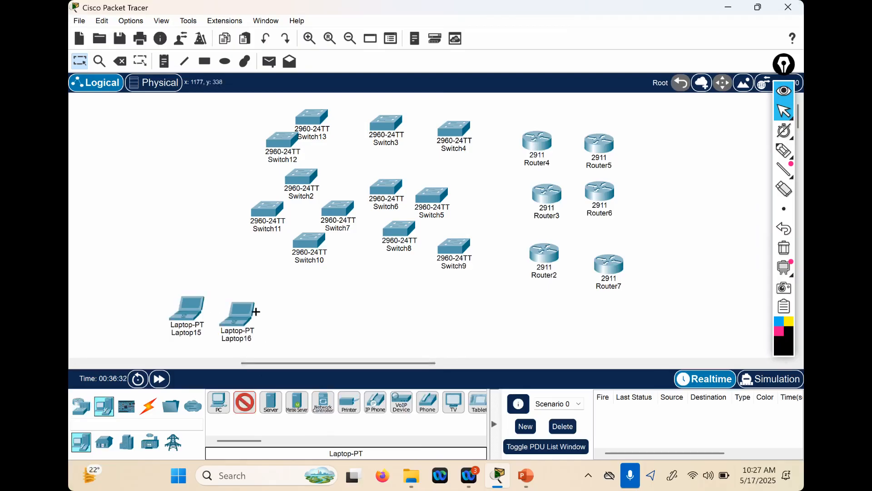
pyautogui.click(317, 309)
pyautogui.click(386, 309)
pyautogui.click(468, 313)
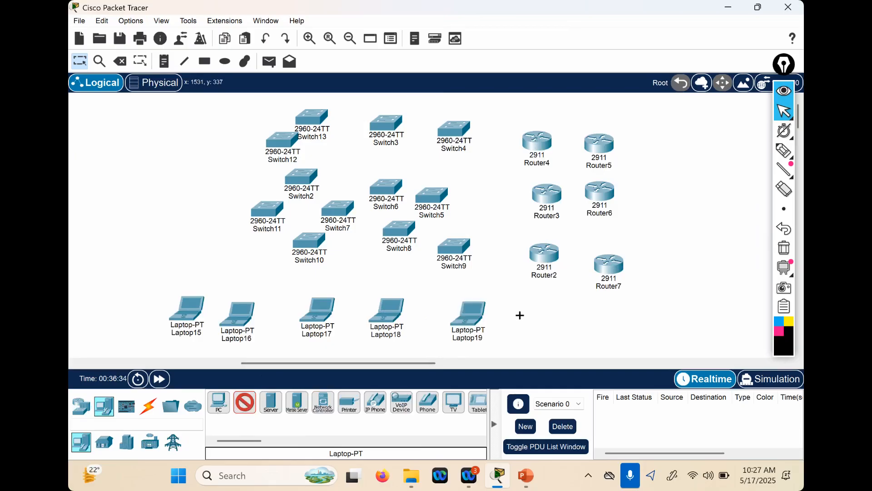
pyautogui.click(520, 315)
pyautogui.press('Escape')
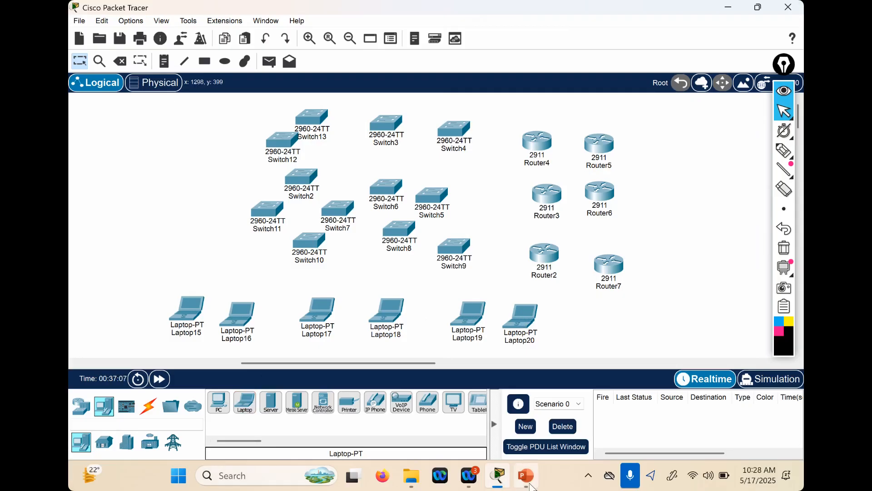
# - Switch to PowerPoint, create a blank presentation and start its slide show as a drawing surface
pyautogui.click(272, 468)
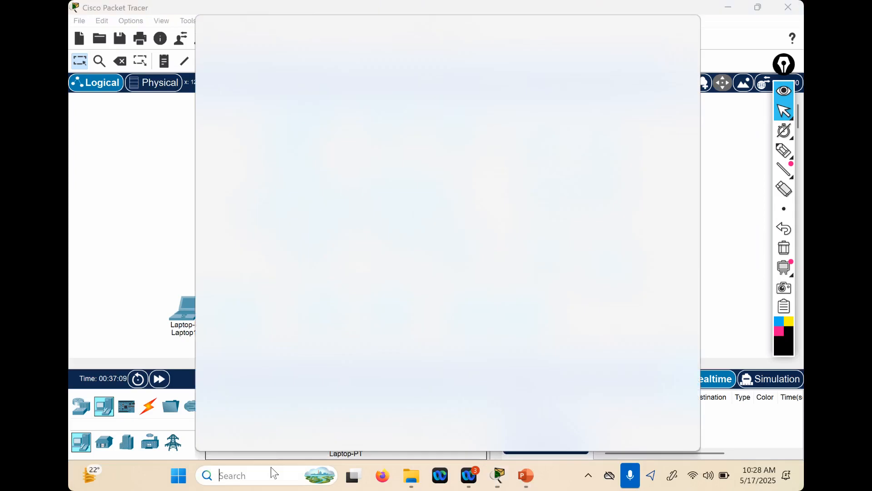
pyautogui.write('ppt')
pyautogui.press('Return')
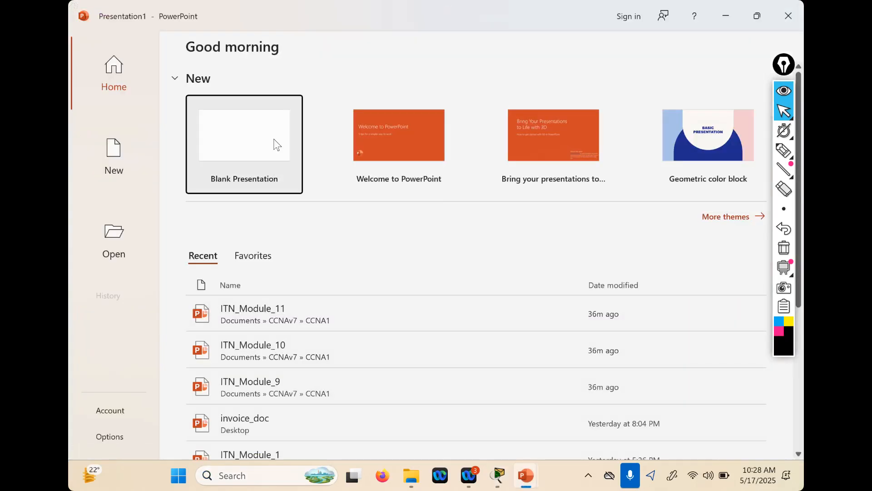
pyautogui.click(273, 138)
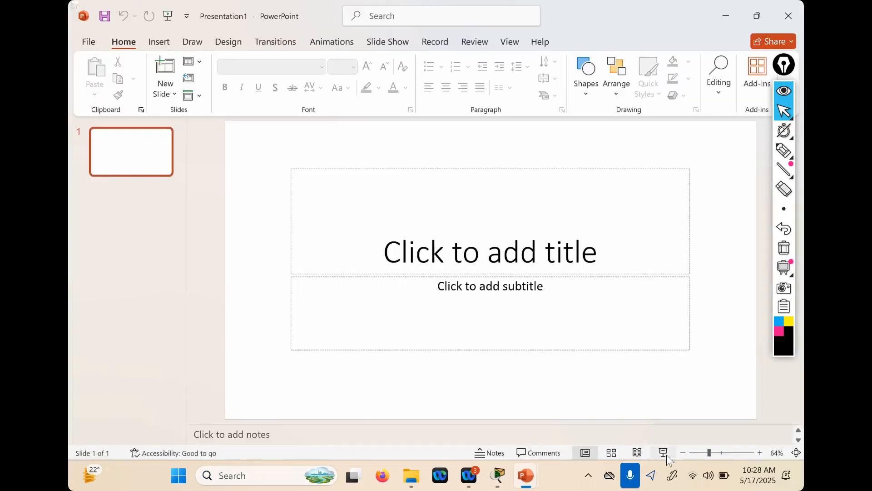
pyautogui.click(665, 453)
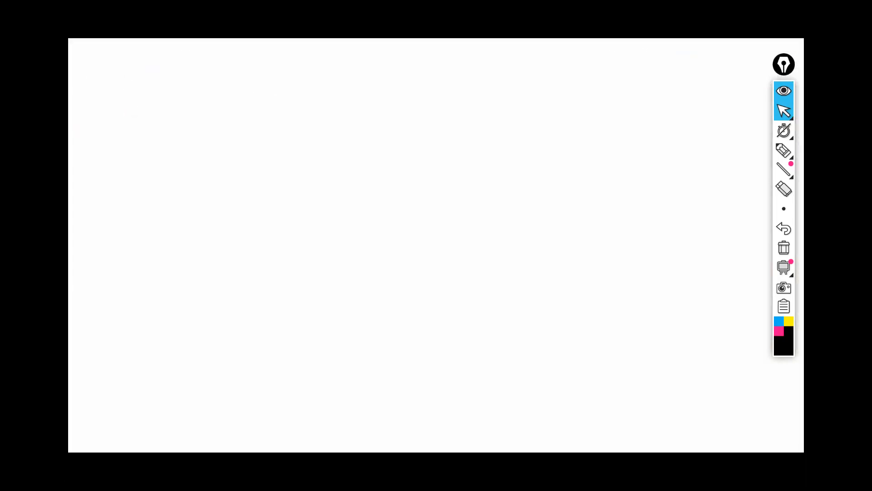
# - Draw a large red box in the middle of the blank slide and label it "Switch"
pyautogui.moveTo(368, 160); pyautogui.dragTo(357, 247)
pyautogui.moveTo(368, 155)
pyautogui.mouseDown()
pyautogui.moveTo(610, 216)
pyautogui.moveTo(342, 244)
pyautogui.mouseUp()
pyautogui.moveTo(413, 178)
pyautogui.mouseDown()
pyautogui.moveTo(403, 205)
pyautogui.moveTo(447, 193)
pyautogui.mouseUp()
pyautogui.moveTo(456, 177)
pyautogui.mouseDown()
pyautogui.moveTo(456, 195)
pyautogui.moveTo(506, 164)
pyautogui.moveTo(520, 174)
pyautogui.mouseUp()
# - Draw five small device boxes around the switch, each connected to it by a line
pyautogui.moveTo(366, 243); pyautogui.dragTo(281, 313)
pyautogui.moveTo(312, 267); pyautogui.dragTo(245, 332)
pyautogui.moveTo(253, 309); pyautogui.dragTo(256, 348)
pyautogui.moveTo(312, 270); pyautogui.dragTo(288, 331)
pyautogui.moveTo(451, 223); pyautogui.dragTo(434, 336)
pyautogui.moveTo(419, 336)
pyautogui.mouseDown()
pyautogui.moveTo(412, 362)
pyautogui.moveTo(480, 338)
pyautogui.moveTo(458, 344)
pyautogui.mouseUp()
pyautogui.moveTo(553, 224)
pyautogui.mouseDown()
pyautogui.moveTo(575, 330)
pyautogui.moveTo(542, 310)
pyautogui.mouseUp()
pyautogui.moveTo(542, 310); pyautogui.dragTo(574, 335)
pyautogui.moveTo(608, 206); pyautogui.dragTo(684, 195)
pyautogui.moveTo(686, 172)
pyautogui.mouseDown()
pyautogui.moveTo(675, 224)
pyautogui.moveTo(709, 174)
pyautogui.mouseUp()
pyautogui.moveTo(709, 173); pyautogui.dragTo(686, 213)
pyautogui.moveTo(437, 60); pyautogui.dragTo(438, 148)
pyautogui.moveTo(419, 84)
pyautogui.mouseDown()
pyautogui.moveTo(417, 107)
pyautogui.moveTo(454, 49)
pyautogui.mouseUp()
pyautogui.moveTo(454, 49); pyautogui.dragTo(435, 97)
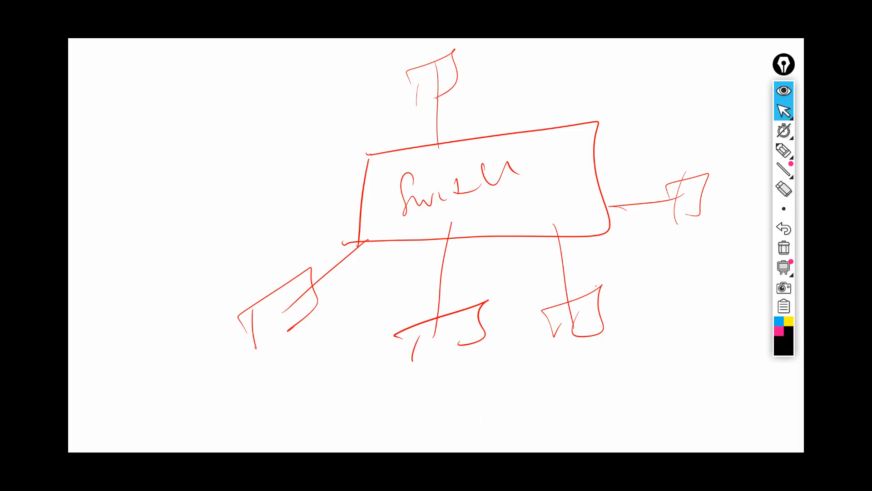
# - Write an identifying letter inside each of the five device boxes around the switch
pyautogui.moveTo(427, 82); pyautogui.dragTo(437, 96)
pyautogui.moveTo(278, 299)
pyautogui.mouseDown()
pyautogui.moveTo(283, 312)
pyautogui.moveTo(299, 303)
pyautogui.mouseUp()
pyautogui.moveTo(437, 330)
pyautogui.mouseDown()
pyautogui.moveTo(439, 344)
pyautogui.moveTo(449, 345)
pyautogui.mouseUp()
pyautogui.moveTo(568, 312)
pyautogui.mouseDown()
pyautogui.moveTo(574, 324)
pyautogui.moveTo(589, 313)
pyautogui.mouseUp()
pyautogui.moveTo(692, 192); pyautogui.dragTo(692, 203)
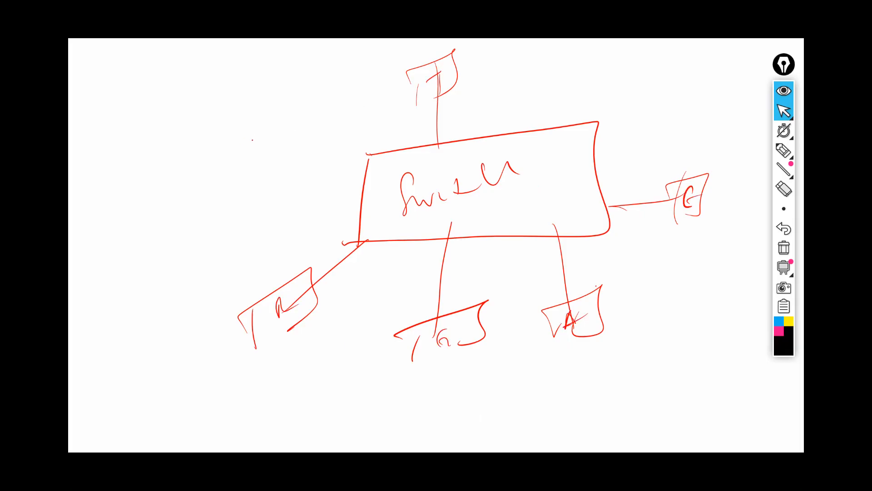
# - Write the network address 192.168.10.0/24 above the switch box and circle it
pyautogui.moveTo(222, 124)
pyautogui.mouseDown()
pyautogui.moveTo(222, 157)
pyautogui.moveTo(261, 140)
pyautogui.mouseUp()
pyautogui.click(263, 135)
pyautogui.moveTo(272, 110)
pyautogui.mouseDown()
pyautogui.moveTo(273, 129)
pyautogui.moveTo(295, 117)
pyautogui.mouseUp()
pyautogui.click(312, 107)
pyautogui.moveTo(320, 90)
pyautogui.mouseDown()
pyautogui.moveTo(320, 108)
pyautogui.moveTo(348, 78)
pyautogui.moveTo(354, 120)
pyautogui.moveTo(379, 108)
pyautogui.mouseUp()
pyautogui.click(344, 77)
pyautogui.moveTo(382, 95); pyautogui.dragTo(392, 104)
pyautogui.moveTo(227, 107)
pyautogui.mouseDown()
pyautogui.moveTo(261, 175)
pyautogui.moveTo(437, 98)
pyautogui.moveTo(235, 112)
pyautogui.mouseUp()
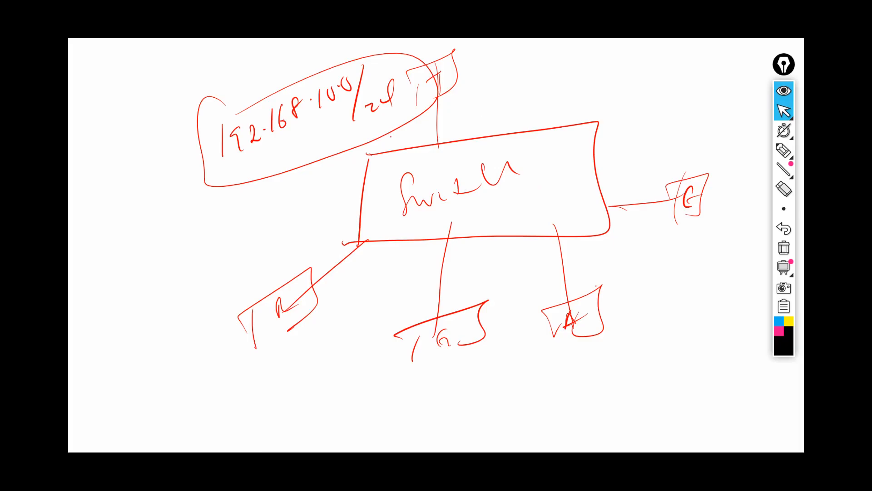
pyautogui.moveTo(291, 137)
pyautogui.mouseDown()
pyautogui.moveTo(227, 93)
pyautogui.moveTo(406, 98)
pyautogui.moveTo(297, 95)
pyautogui.mouseUp()
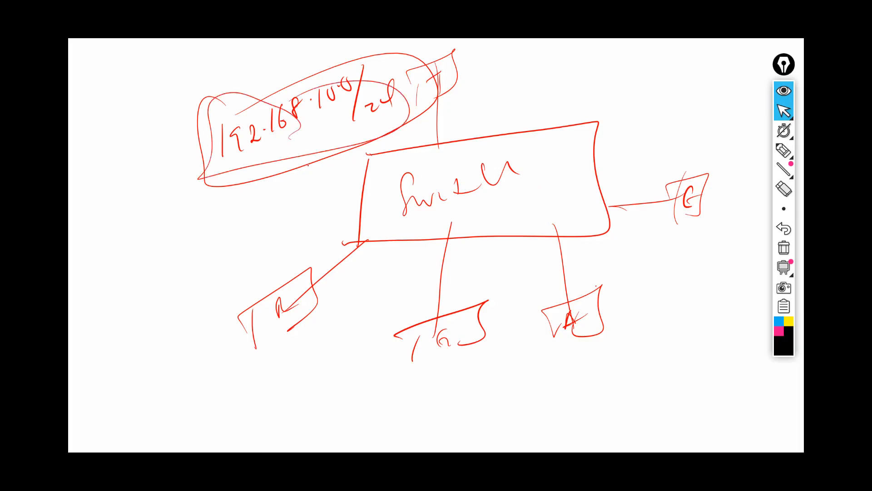
# - Write the cable types "straight" and "crossover" below the network address, and circle "straight"
pyautogui.moveTo(196, 160); pyautogui.dragTo(220, 146)
pyautogui.moveTo(142, 265); pyautogui.dragTo(144, 290)
pyautogui.moveTo(150, 246)
pyautogui.mouseDown()
pyautogui.moveTo(235, 210)
pyautogui.moveTo(309, 162)
pyautogui.mouseUp()
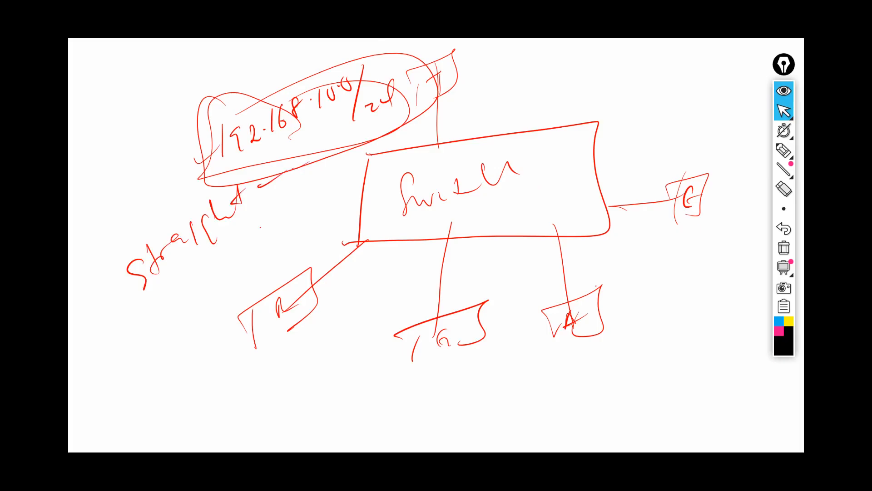
pyautogui.moveTo(175, 297); pyautogui.dragTo(167, 318)
pyautogui.moveTo(178, 307); pyautogui.dragTo(186, 299)
pyautogui.moveTo(202, 277); pyautogui.dragTo(204, 291)
pyautogui.moveTo(212, 264); pyautogui.dragTo(208, 280)
pyautogui.moveTo(218, 265); pyautogui.dragTo(215, 264)
pyautogui.moveTo(232, 248)
pyautogui.mouseDown()
pyautogui.moveTo(229, 259)
pyautogui.moveTo(249, 232)
pyautogui.mouseUp()
pyautogui.moveTo(250, 231); pyautogui.dragTo(261, 221)
pyautogui.moveTo(124, 257)
pyautogui.mouseDown()
pyautogui.moveTo(101, 268)
pyautogui.moveTo(245, 169)
pyautogui.moveTo(119, 226)
pyautogui.mouseUp()
# - End the slide show and discard the ink annotations
pyautogui.press('Escape')
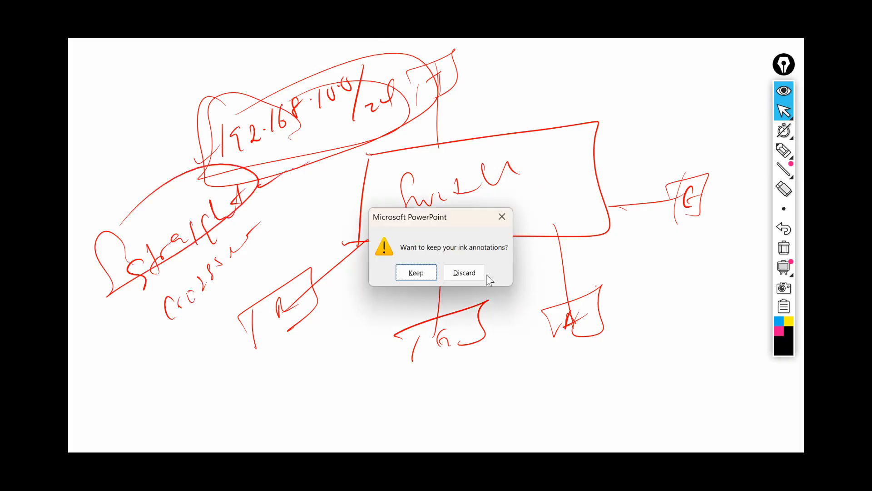
pyautogui.click(481, 273)
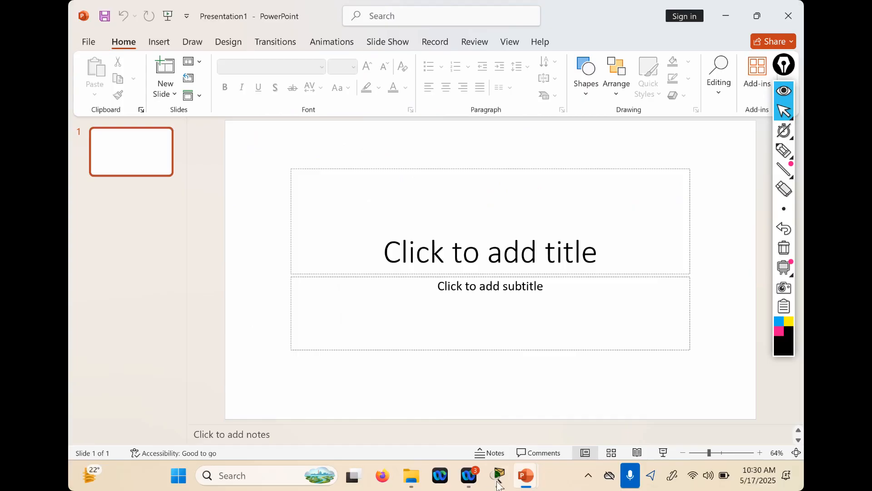
# - Close the blank presentation, minimize the Network Segmentation presentation and switch to Cisco Packet Tracer
pyautogui.moveTo(497, 485)
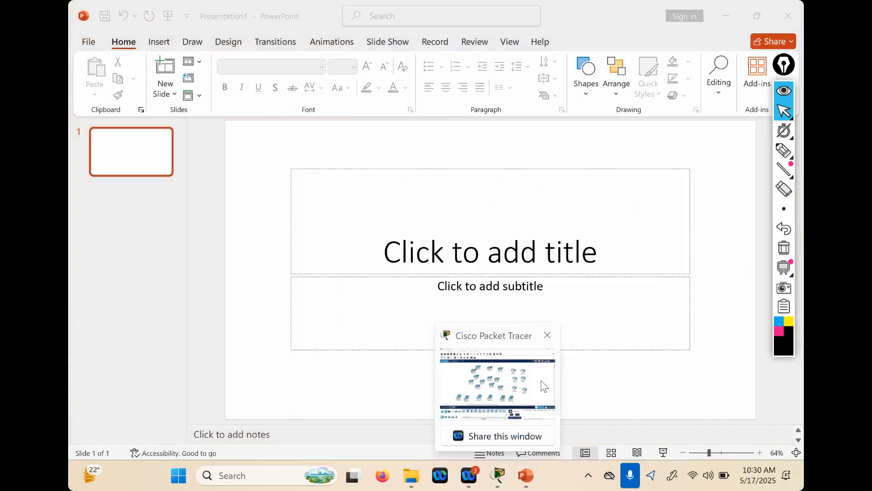
pyautogui.click(789, 15)
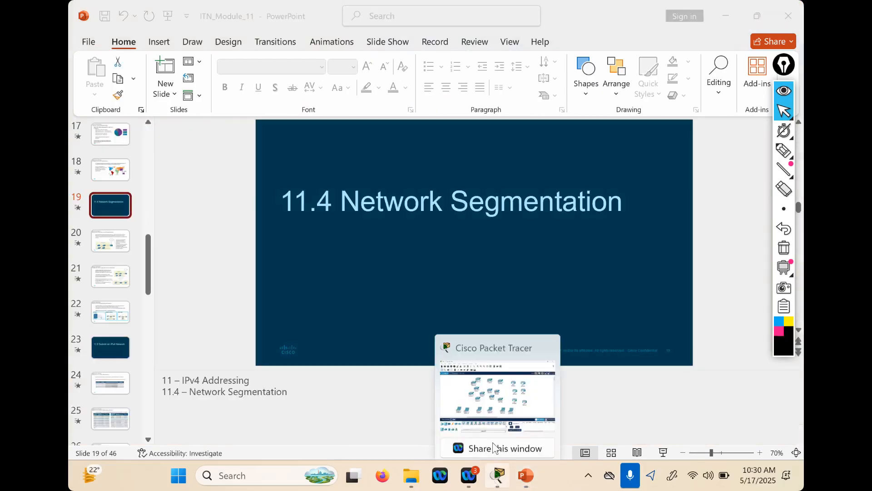
pyautogui.click(728, 16)
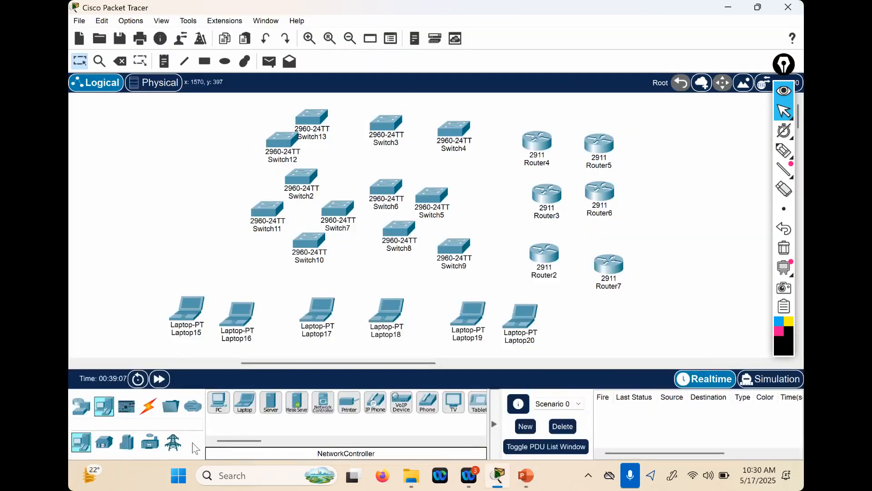
# - Show the available cable types, circle the item name below them in ink, and discard the ink
pyautogui.click(150, 408)
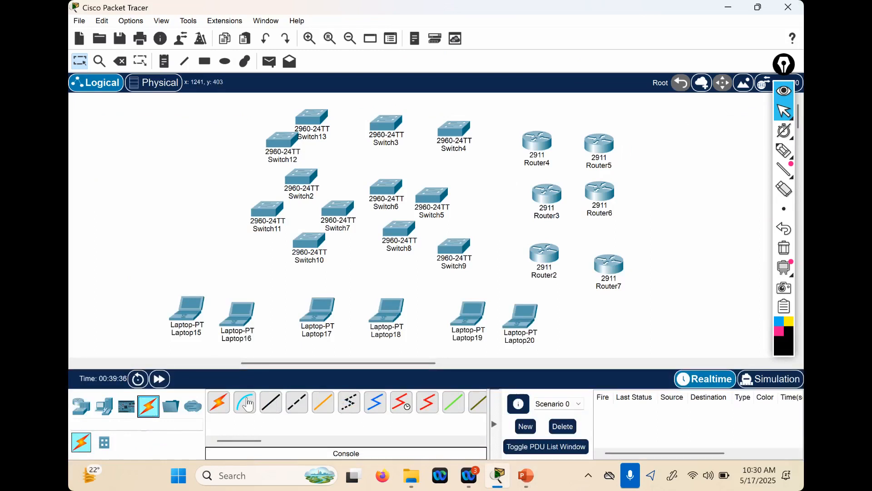
pyautogui.hotkey('ctrl', 'shift', '3')
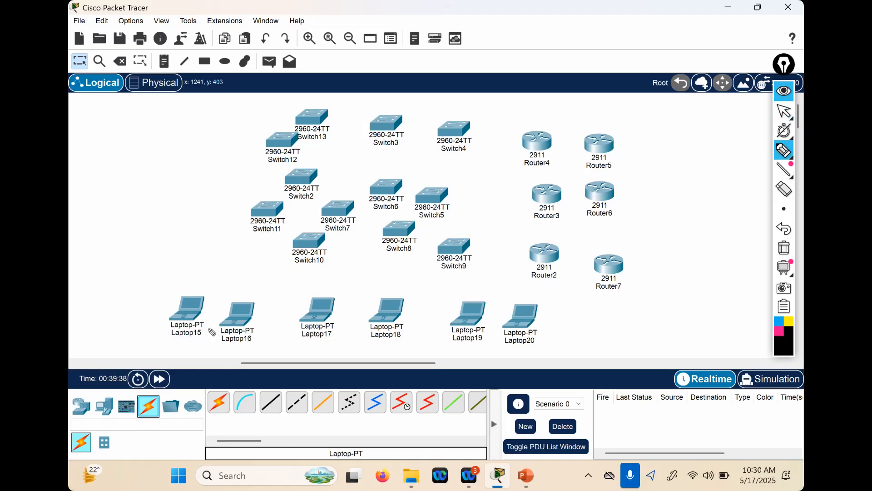
pyautogui.moveTo(340, 437)
pyautogui.mouseDown()
pyautogui.moveTo(373, 462)
pyautogui.moveTo(341, 434)
pyautogui.mouseUp()
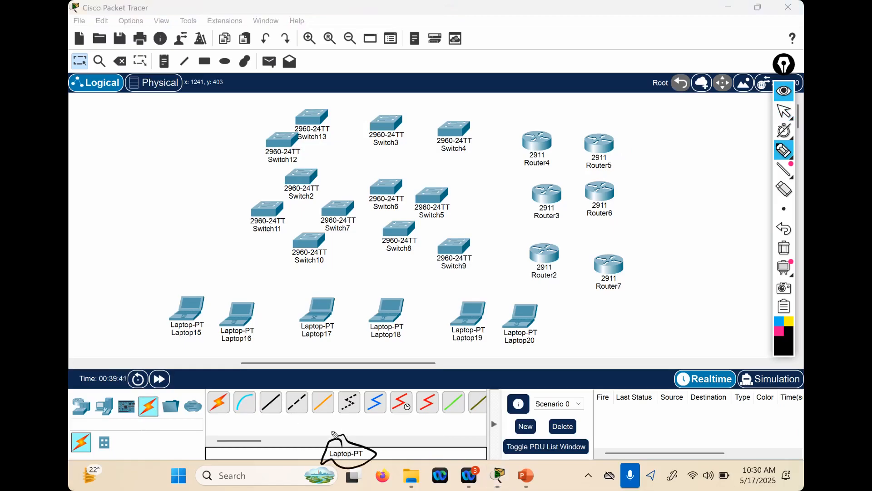
pyautogui.hotkey('ctrl', 'shift', '1')
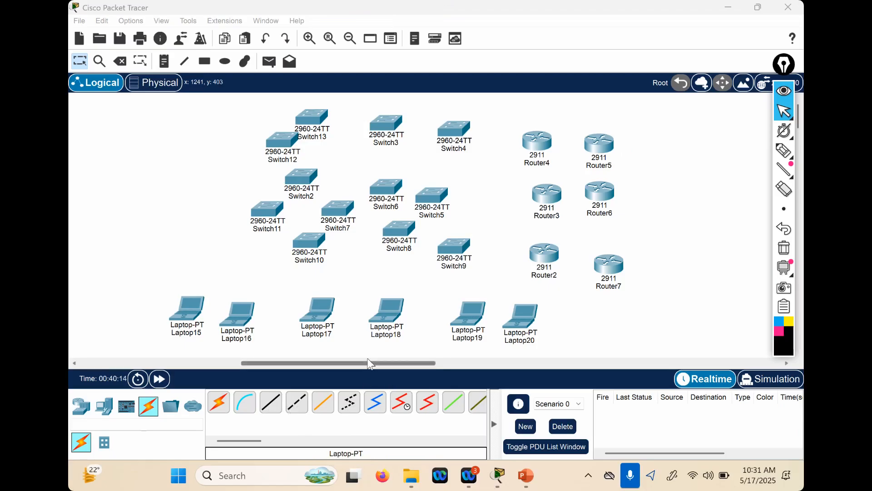
# - Place a 2960 switch in the middle of an empty area of the workspace beyond the existing devices
pyautogui.moveTo(382, 362); pyautogui.dragTo(536, 349)
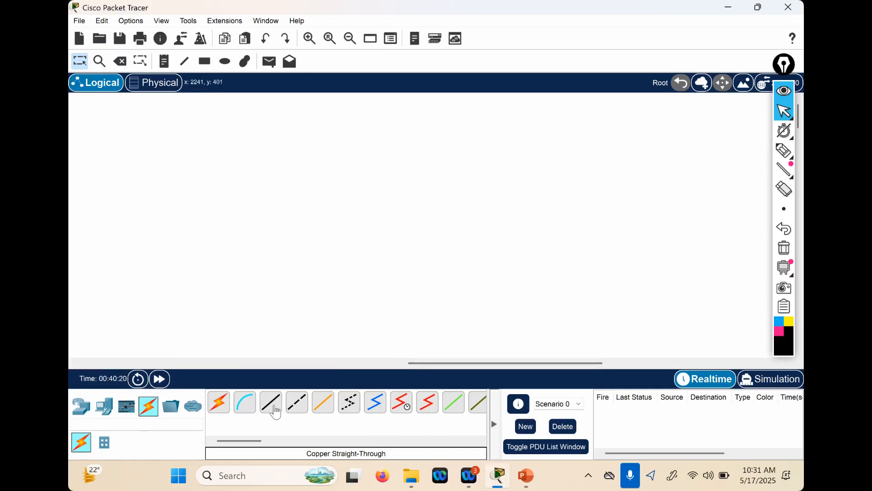
pyautogui.click(80, 406)
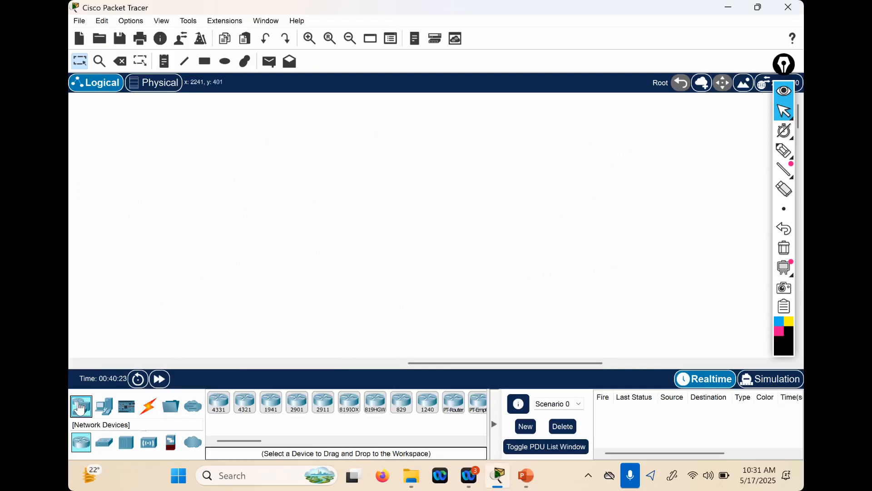
pyautogui.click(104, 442)
pyautogui.moveTo(218, 402); pyautogui.dragTo(400, 197)
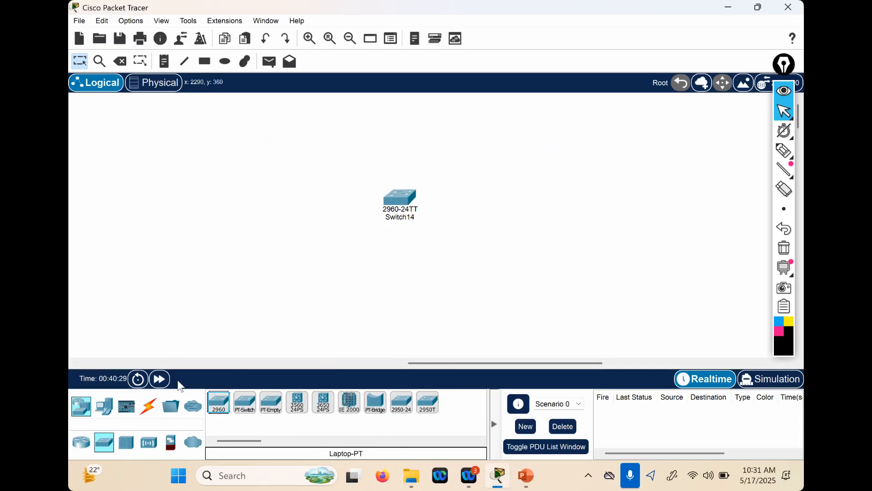
# - Place five laptops around the new 2960 switch: two below it, one beside it and two above it
pyautogui.click(105, 406)
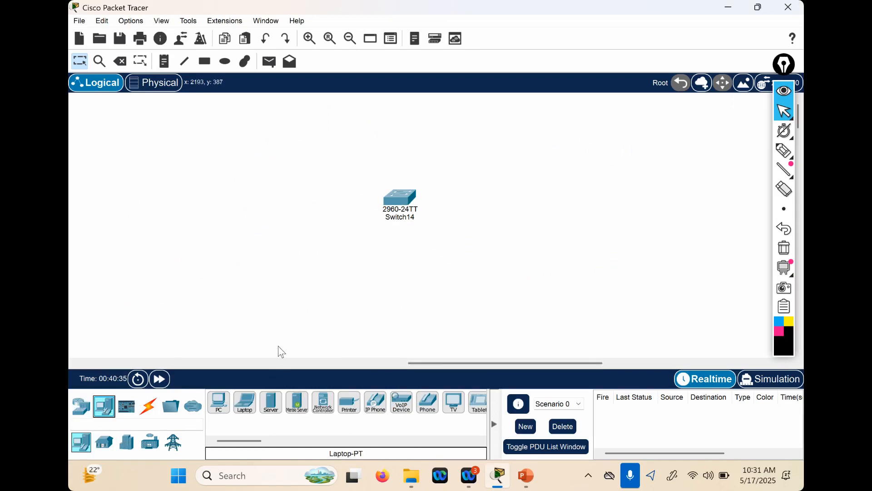
pyautogui.click(245, 412)
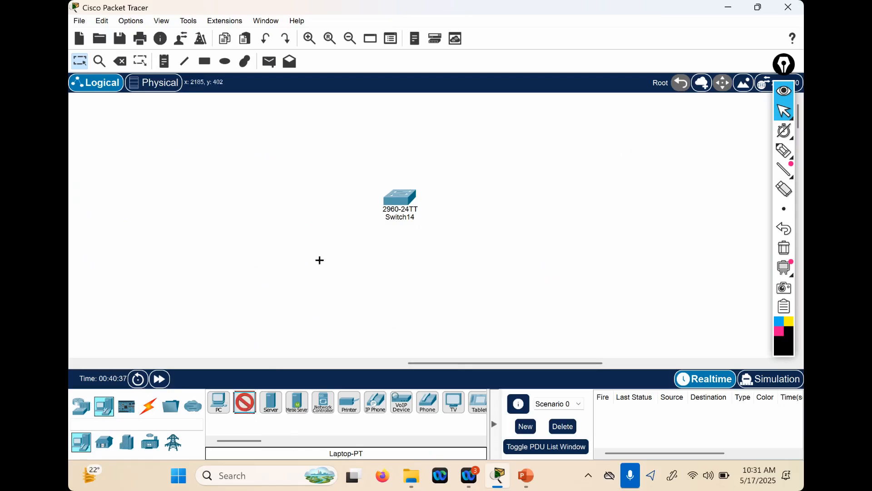
pyautogui.click(275, 232)
pyautogui.click(342, 291)
pyautogui.click(522, 202)
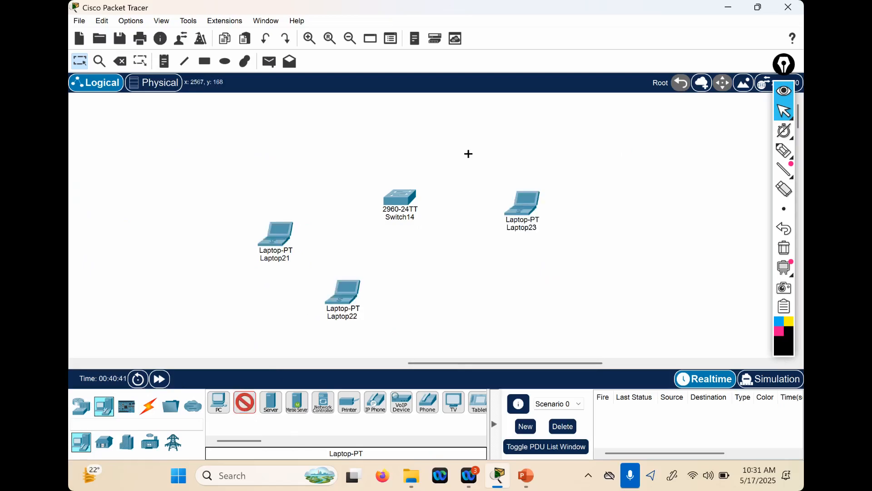
pyautogui.click(456, 139)
pyautogui.click(338, 155)
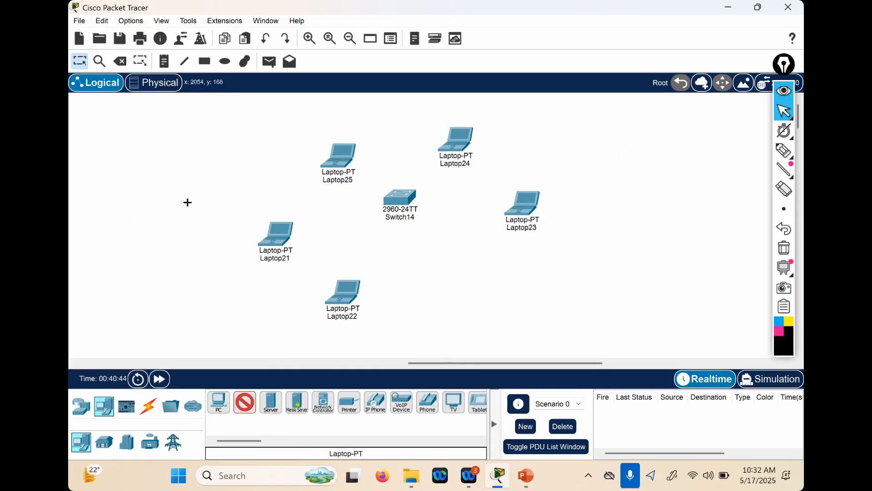
pyautogui.press('Escape')
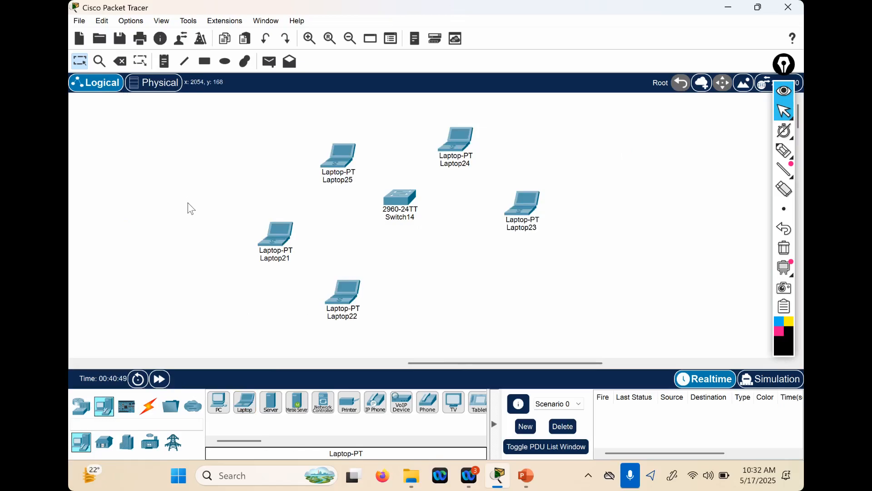
# - Connect FastEthernet0 of Laptop21 to FastEthernet0/1 of Switch14 with a Copper Straight-Through cable
pyautogui.click(149, 407)
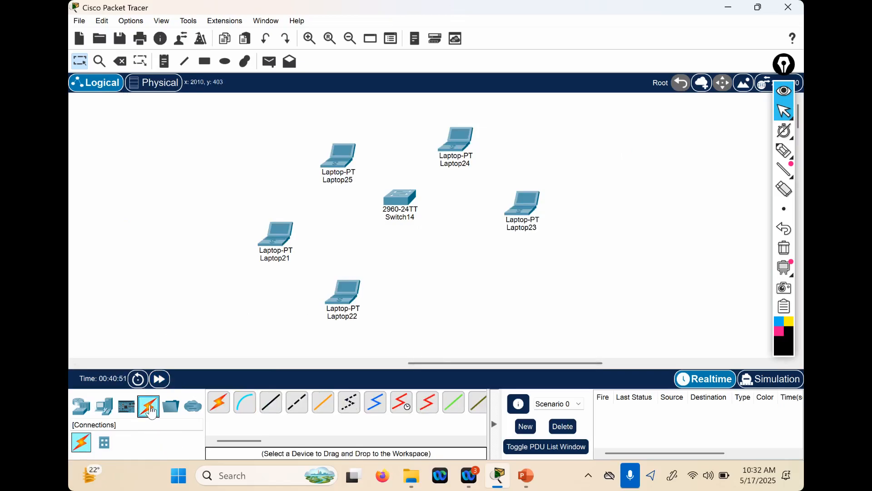
pyautogui.click(275, 411)
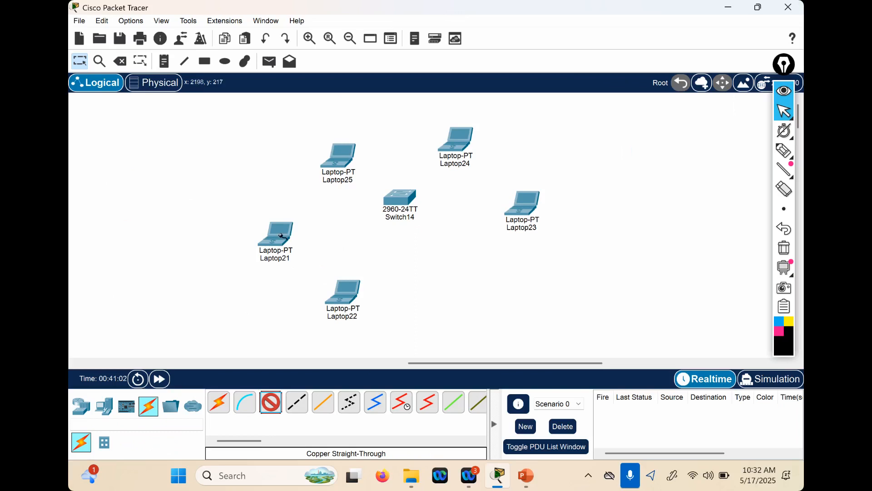
pyautogui.click(282, 237)
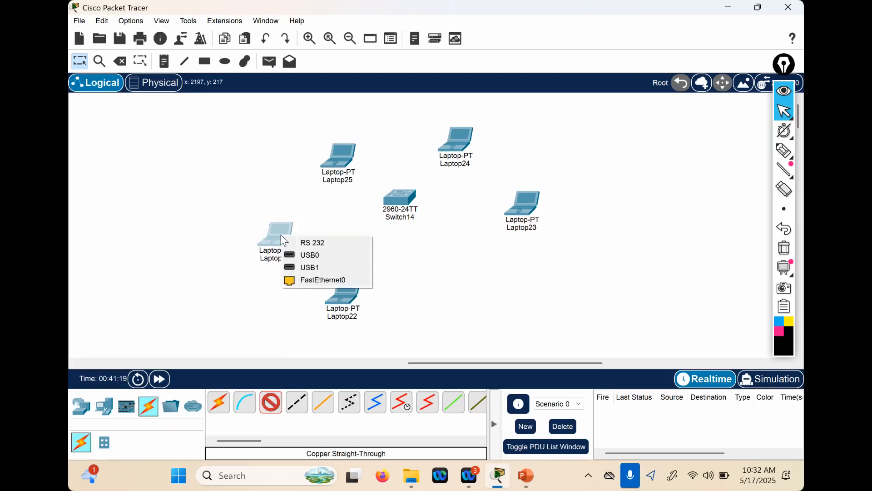
pyautogui.click(308, 280)
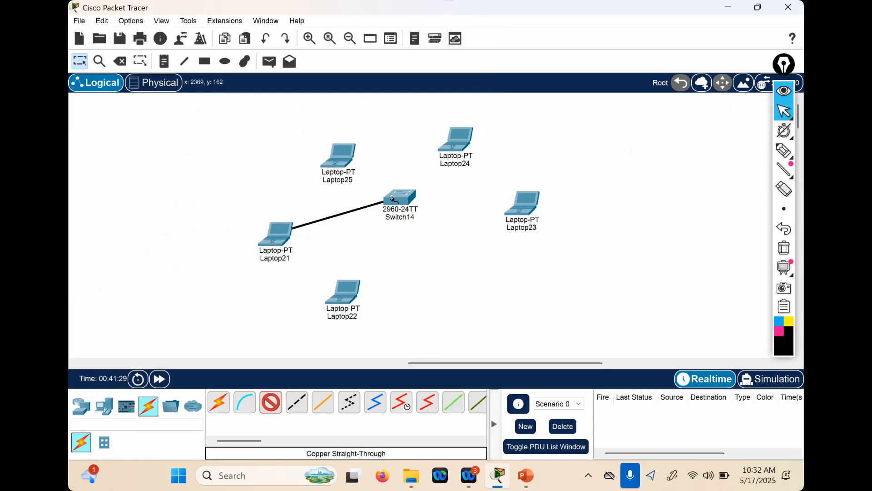
pyautogui.click(401, 201)
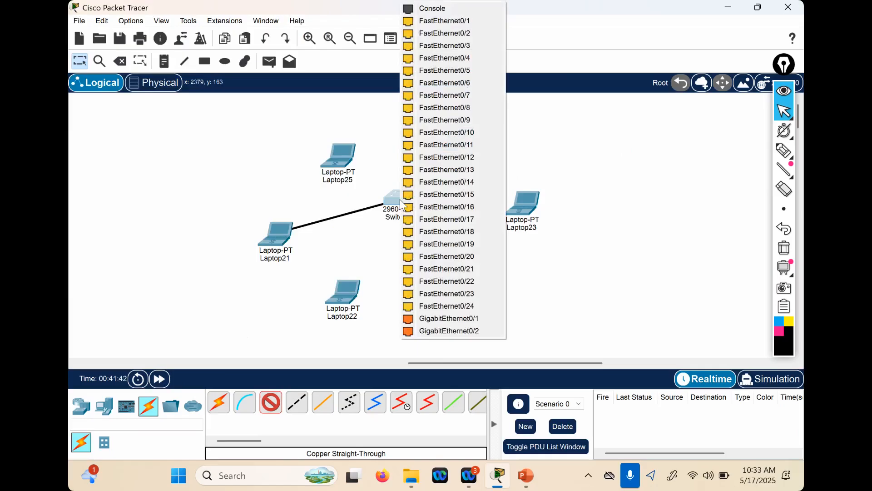
pyautogui.click(456, 21)
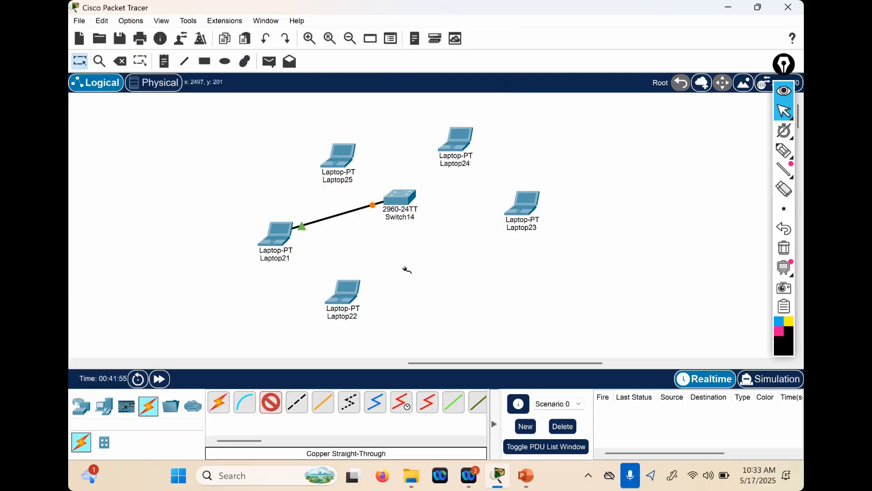
# - Connect FastEthernet0 of Laptop22 to FastEthernet0/2 of Switch14 with a Copper Straight-Through cable
pyautogui.click(350, 290)
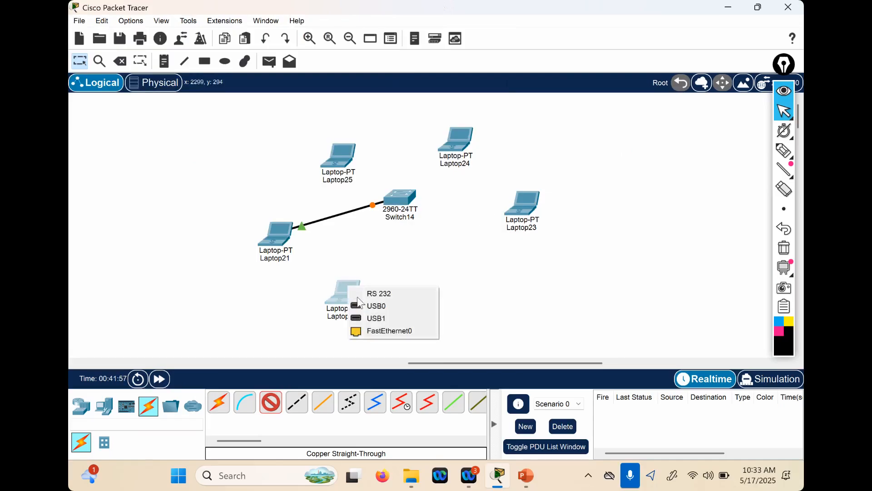
pyautogui.click(370, 332)
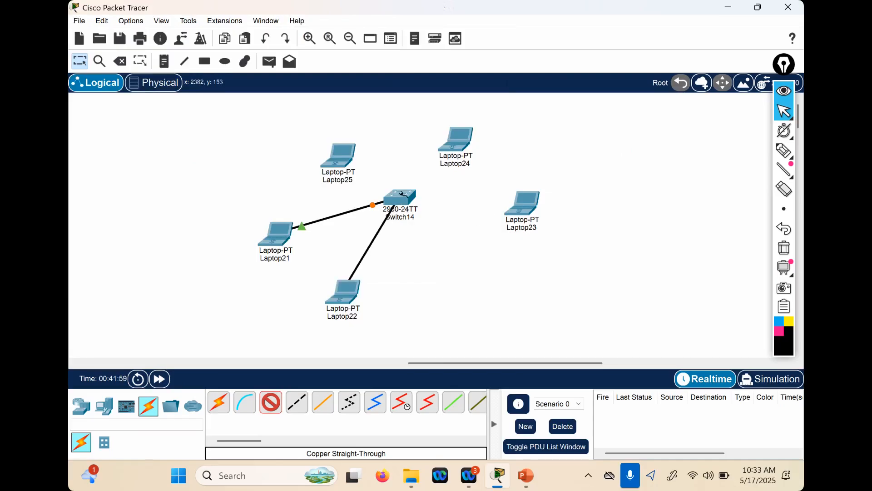
pyautogui.click(398, 199)
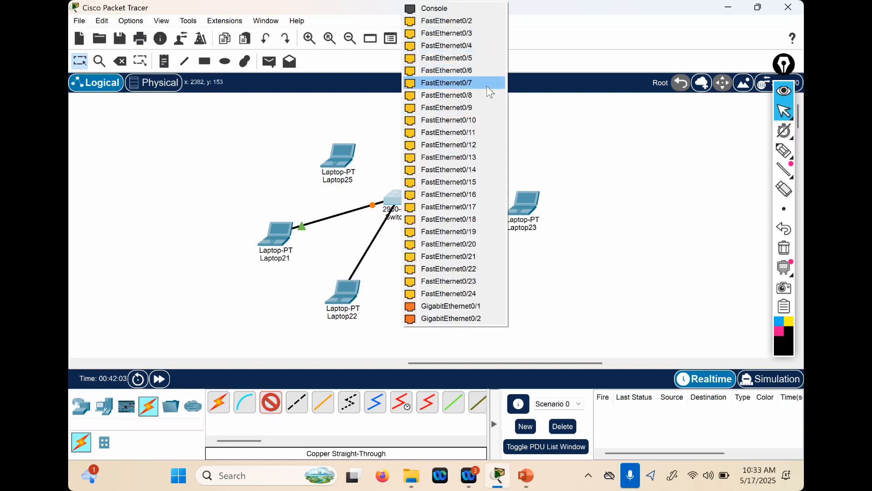
pyautogui.click(476, 20)
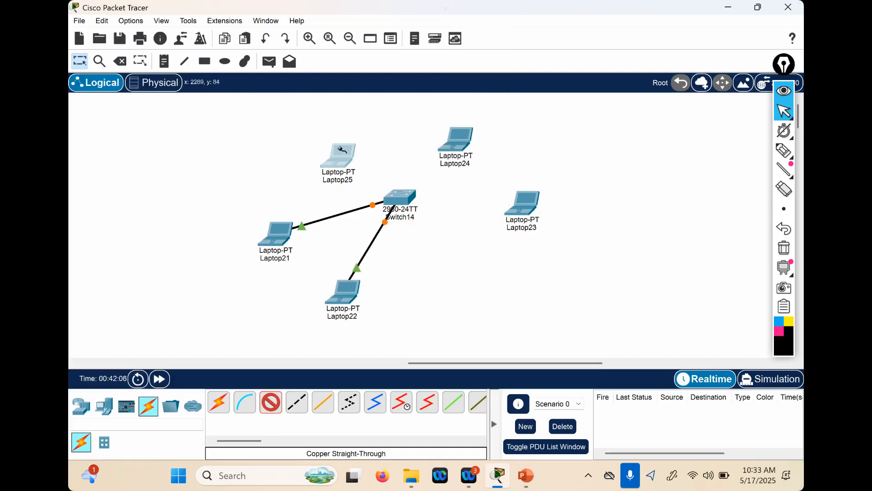
# - Connect FastEthernet0 of Laptop25 to FastEthernet0/3 of Switch14 with a Copper Straight-Through cable
pyautogui.click(342, 149)
pyautogui.click(374, 192)
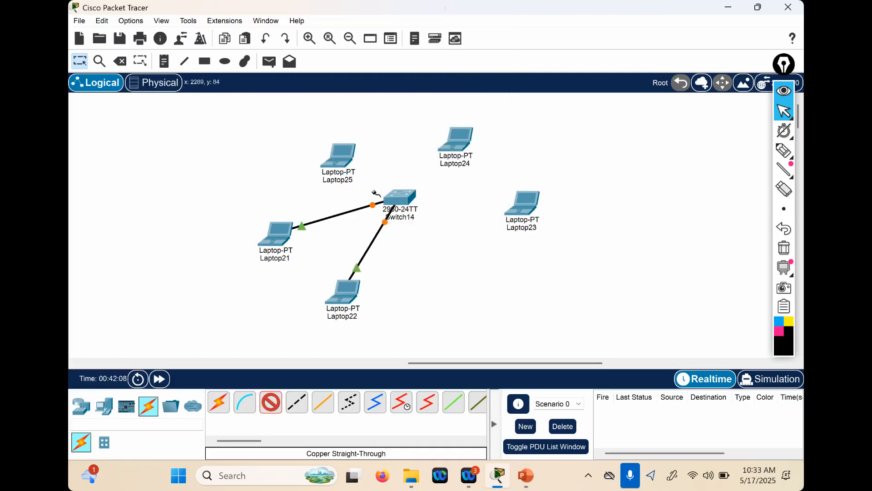
pyautogui.click(398, 196)
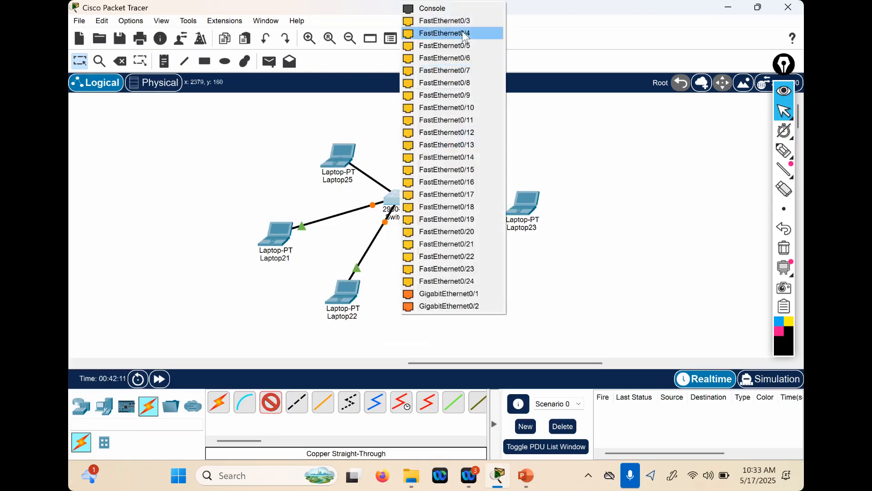
pyautogui.click(470, 20)
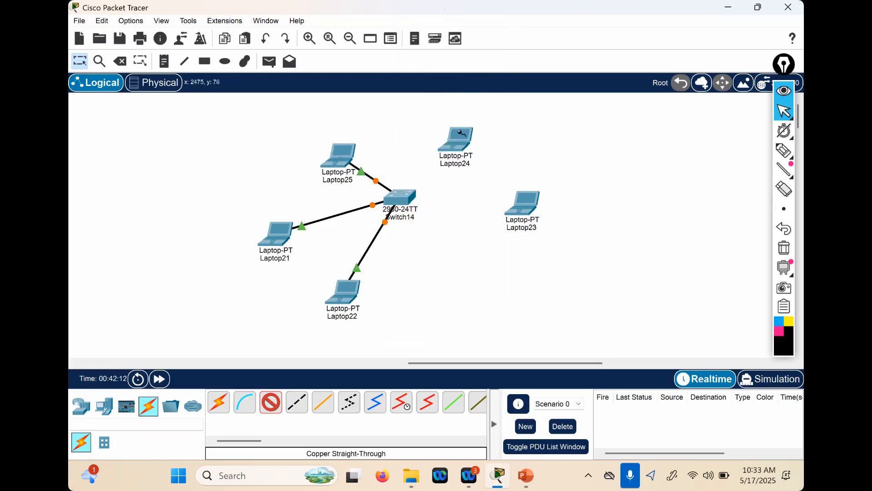
# - Connect FastEthernet0 of Laptop24 to FastEthernet0/4 of Switch14 with a Copper Straight-Through cable
pyautogui.click(462, 132)
pyautogui.click(492, 176)
pyautogui.click(399, 200)
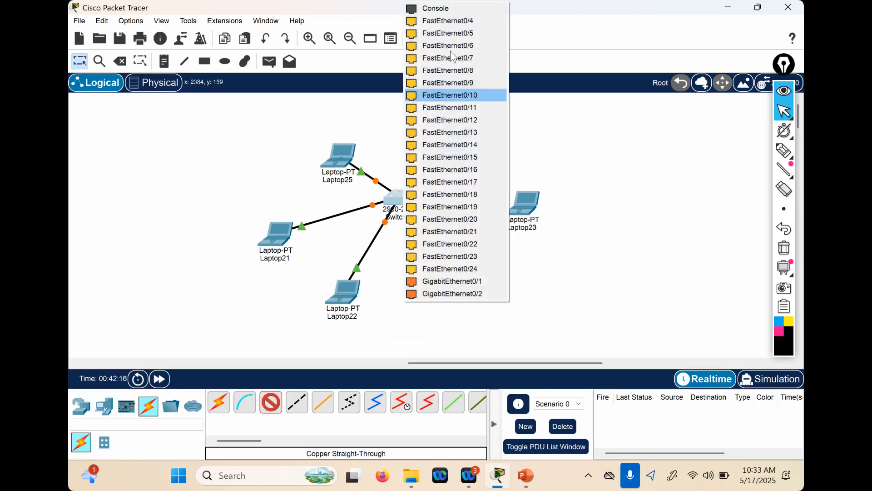
pyautogui.click(461, 20)
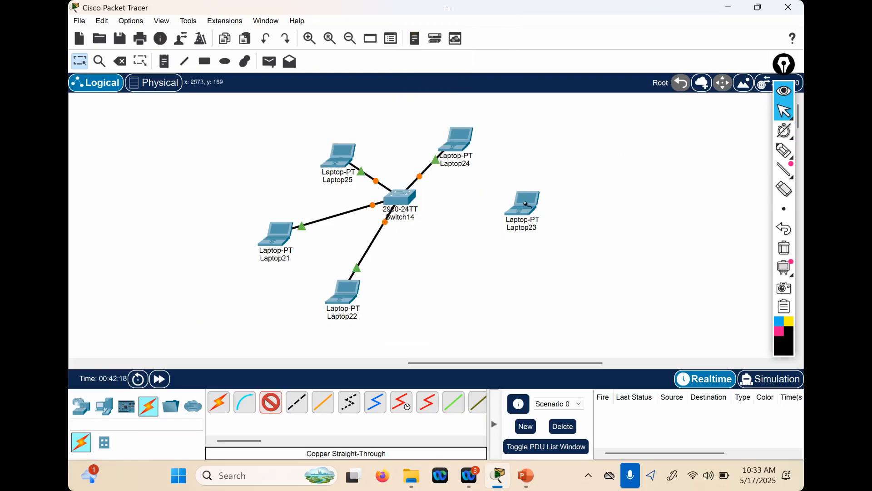
# - Connect FastEthernet0 of Laptop23 to FastEthernet0/5 of Switch14 with a Copper Straight-Through cable and end the cabling
pyautogui.click(525, 204)
pyautogui.click(550, 249)
pyautogui.click(400, 199)
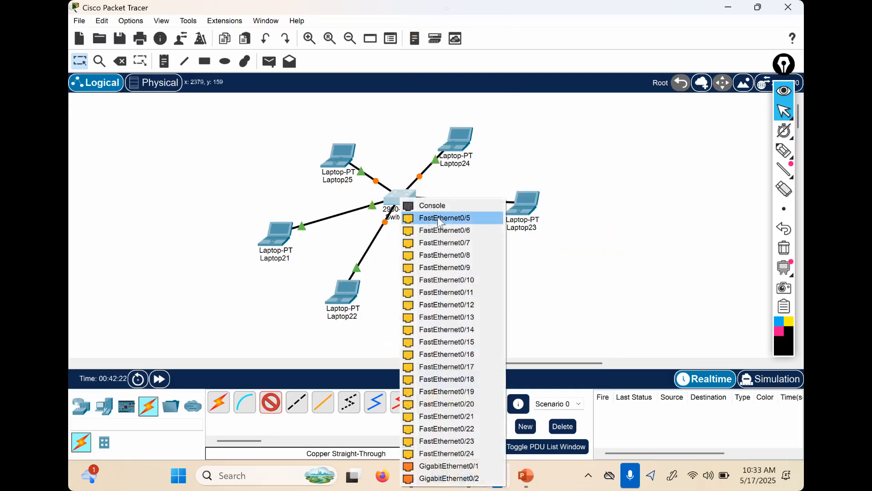
pyautogui.click(439, 219)
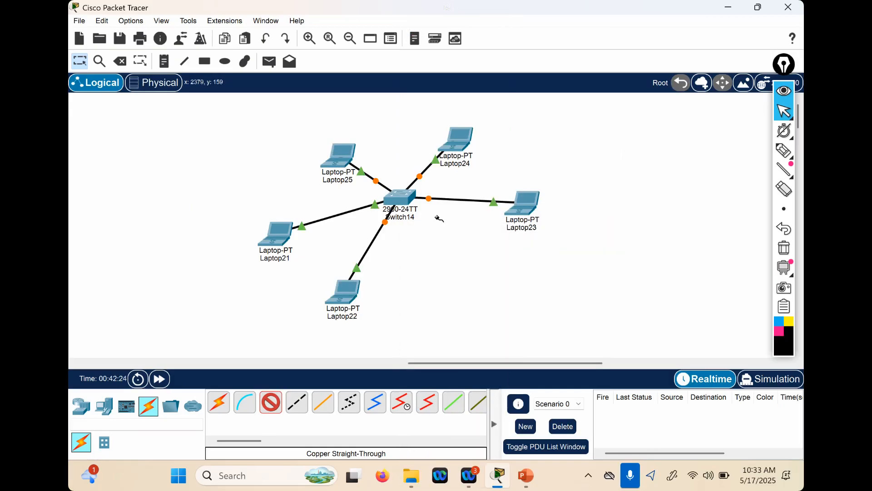
pyautogui.press('Escape')
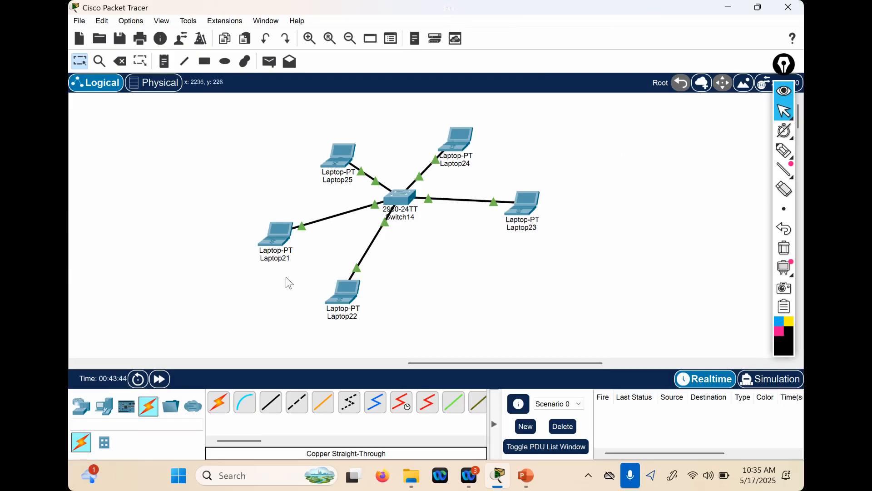
# - Relabel Laptop21, west of the switch, with a person's first name, starting with a capital letter
pyautogui.click(286, 259)
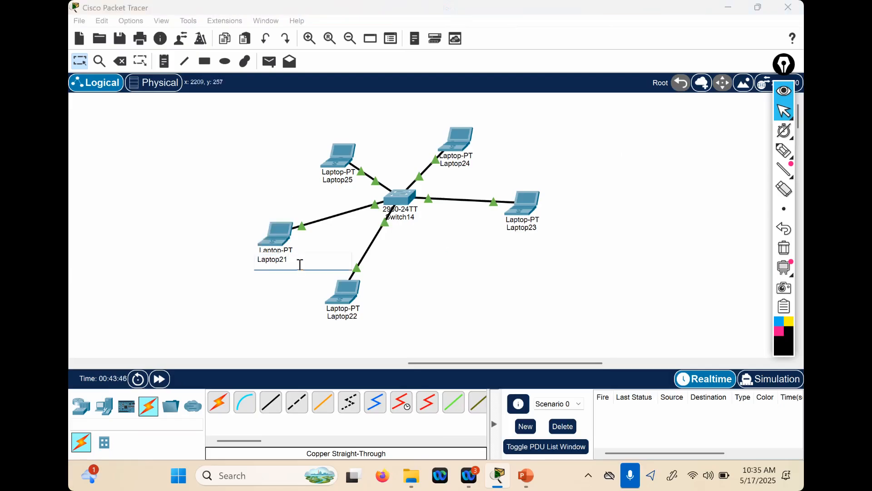
pyautogui.press('BackSpace')
pyautogui.press('BackSpace')
pyautogui.press('BackSpace')
pyautogui.press('BackSpace')
pyautogui.press('BackSpace')
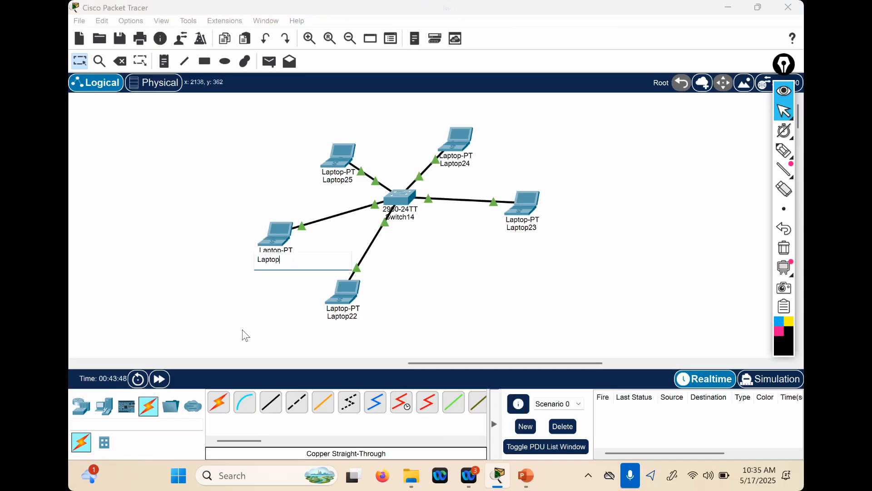
pyautogui.press('BackSpace')
pyautogui.press('BackSpace')
pyautogui.press('BackSpace')
pyautogui.write('roland')
pyautogui.press('BackSpace')
pyautogui.press('BackSpace')
pyautogui.press('BackSpace')
pyautogui.press('BackSpace')
pyautogui.press('BackSpace')
pyautogui.press('BackSpace')
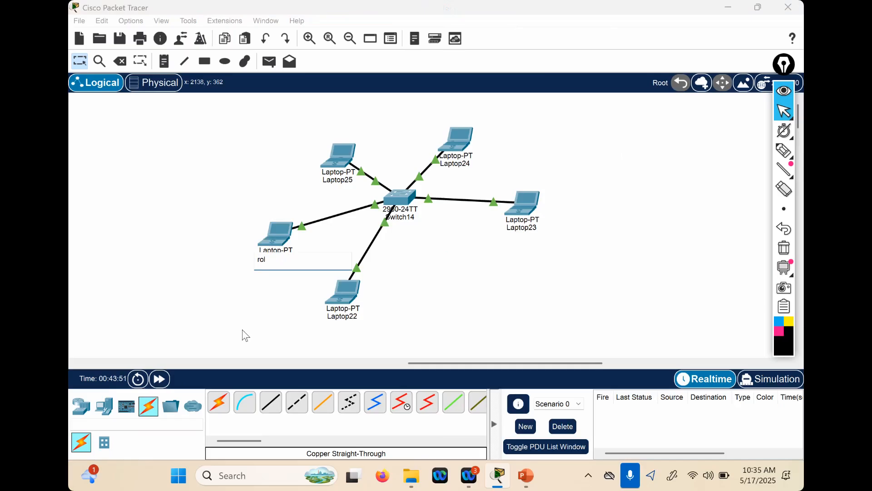
pyautogui.write('Roland')
# - Relabel Laptop25, northwest of the switch, with a second person's first name
pyautogui.click(354, 181)
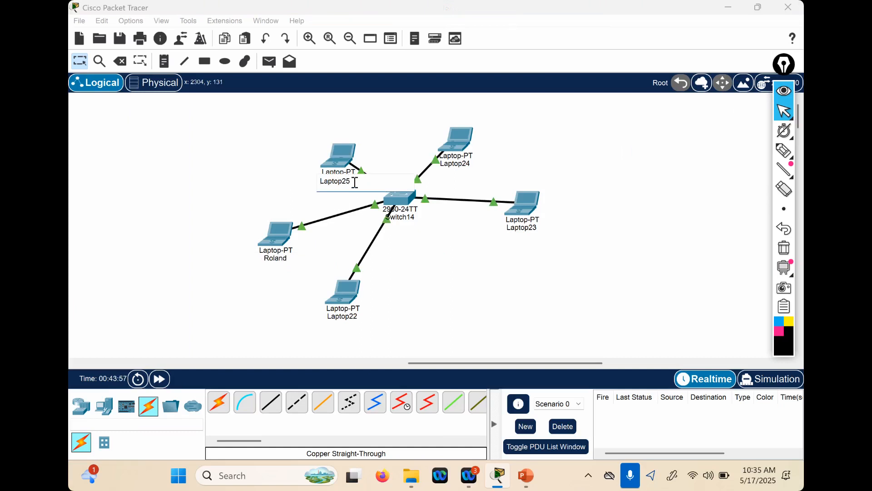
pyautogui.press('BackSpace')
pyautogui.press('BackSpace')
pyautogui.press('BackSpace')
pyautogui.press('BackSpace')
pyautogui.press('BackSpace')
pyautogui.press('BackSpace')
pyautogui.press('BackSpace')
pyautogui.press('BackSpace')
pyautogui.write('Gbenga')
# - Relabel Laptop24, northeast of the switch, with a third person's first name
pyautogui.click(470, 167)
pyautogui.press('BackSpace')
pyautogui.press('BackSpace')
pyautogui.press('BackSpace')
pyautogui.press('BackSpace')
pyautogui.press('BackSpace')
pyautogui.press('BackSpace')
pyautogui.write('Tobi')
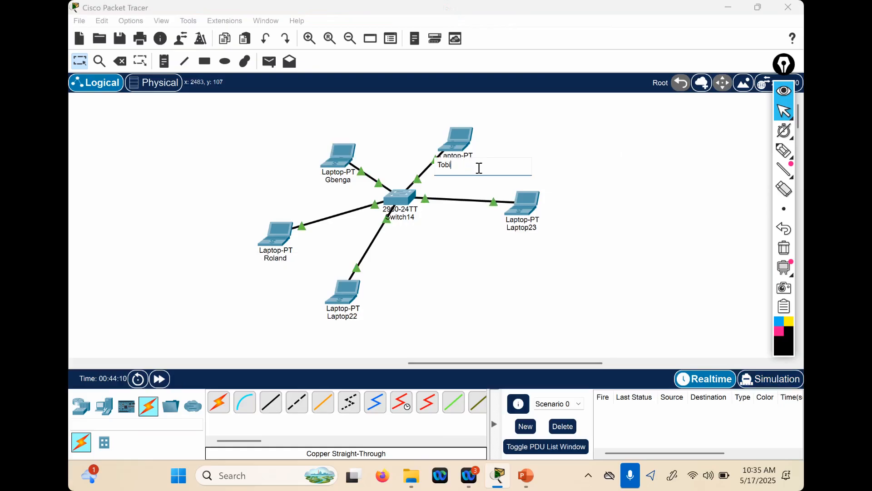
# - Relabel Laptop23, east of the switch, with a fourth person's first name
pyautogui.click(537, 229)
pyautogui.press('BackSpace')
pyautogui.press('BackSpace')
pyautogui.press('BackSpace')
pyautogui.press('BackSpace')
pyautogui.press('BackSpace')
pyautogui.press('BackSpace')
pyautogui.press('BackSpace')
pyautogui.press('BackSpace')
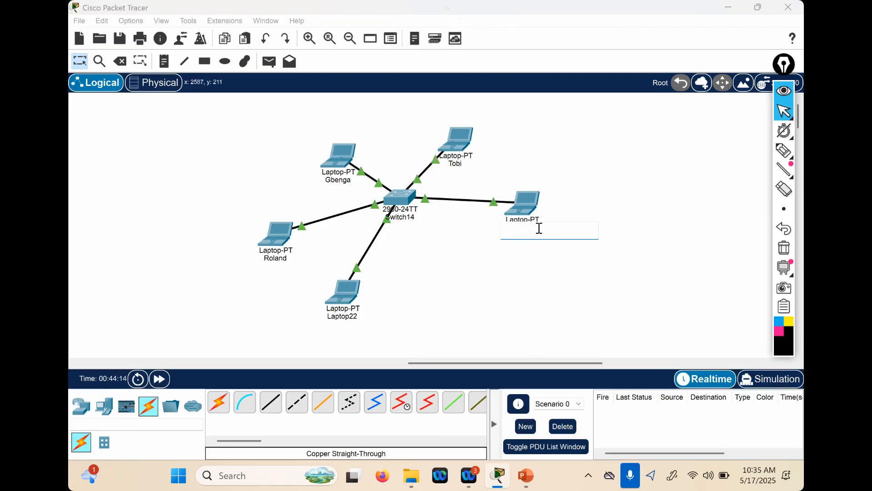
pyautogui.write('Ejike')
# - Relabel Laptop22, below the switch, with a fifth person's first name and finish the label editing
pyautogui.click(351, 317)
pyautogui.press('BackSpace')
pyautogui.press('BackSpace')
pyautogui.press('BackSpace')
pyautogui.press('BackSpace')
pyautogui.press('BackSpace')
pyautogui.press('BackSpace')
pyautogui.press('BackSpace')
pyautogui.write('Aliyu')
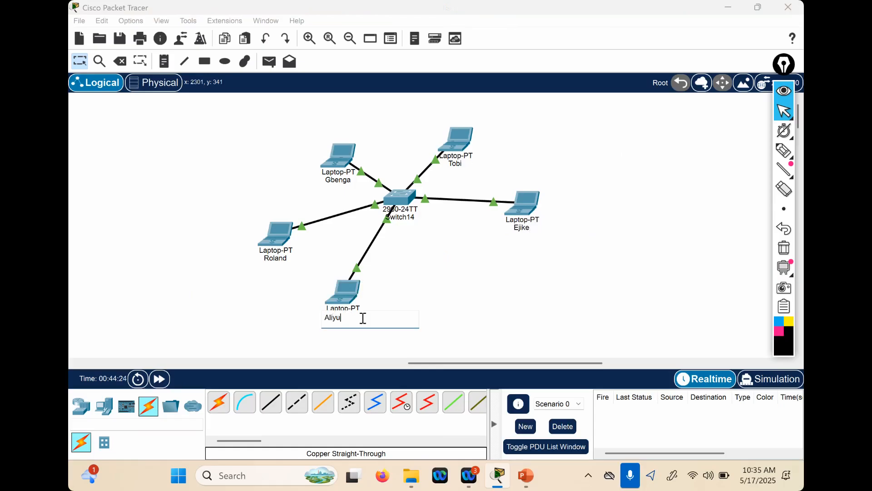
pyautogui.click(212, 232)
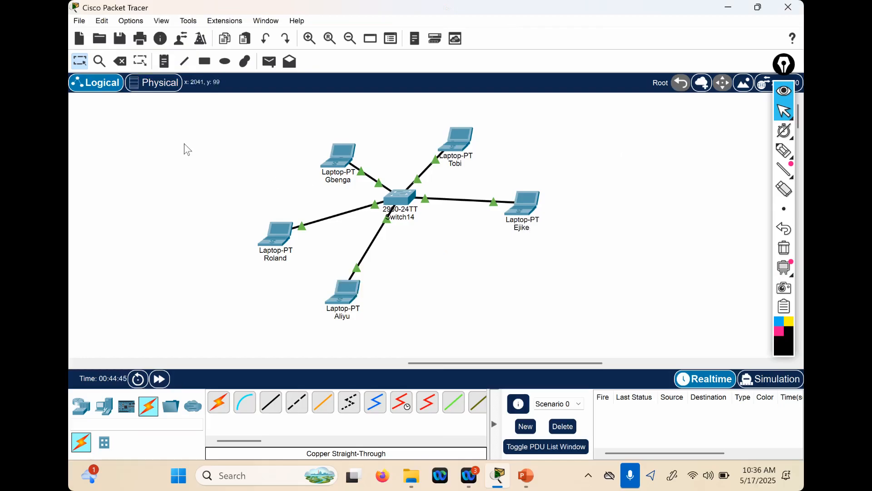
# - Add a text note reading 192.168.1.0/24 and move it above the switch, between the two uppermost laptops
pyautogui.click(173, 68)
pyautogui.click(214, 134)
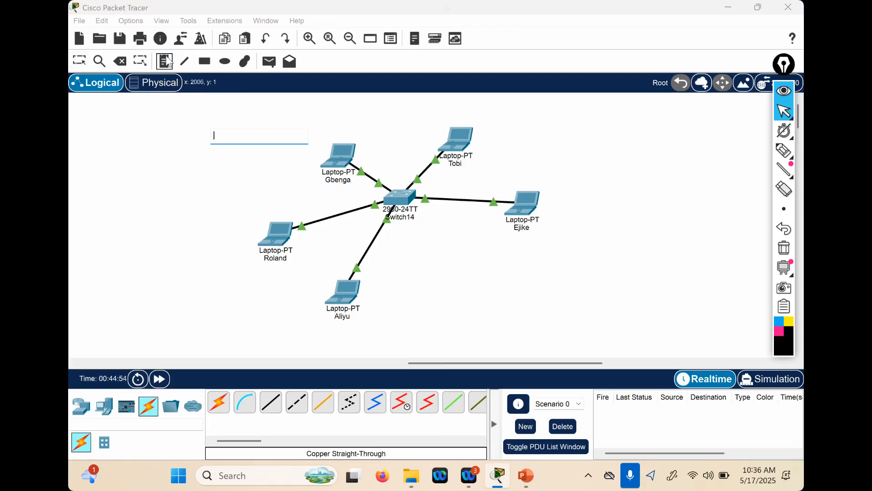
pyautogui.write('19')
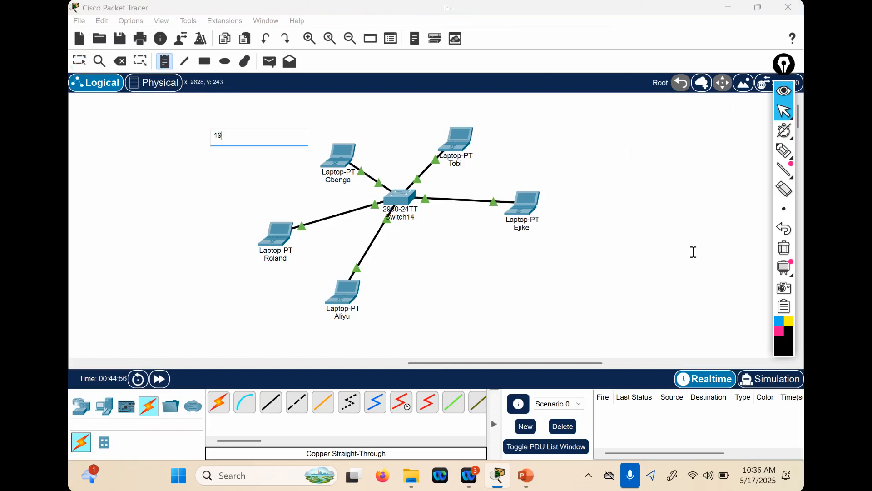
pyautogui.write('2.168.1.0/24')
pyautogui.press('Escape')
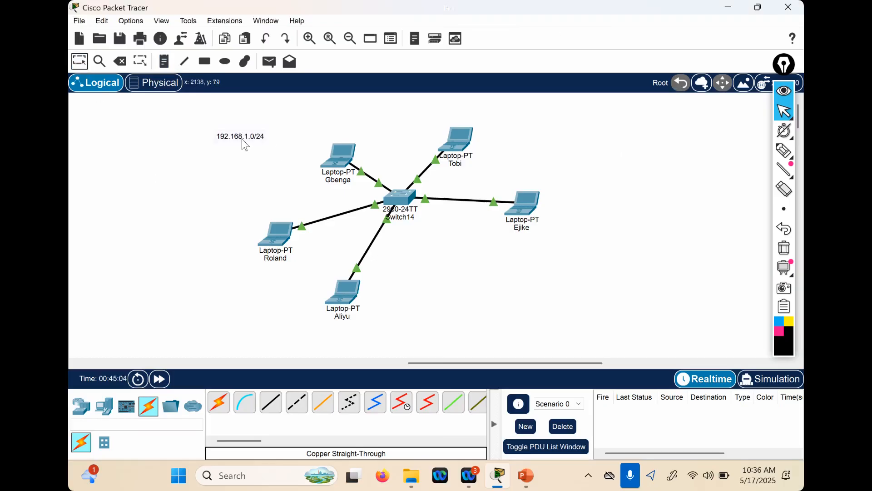
pyautogui.moveTo(241, 138); pyautogui.dragTo(402, 122)
pyautogui.click(511, 299)
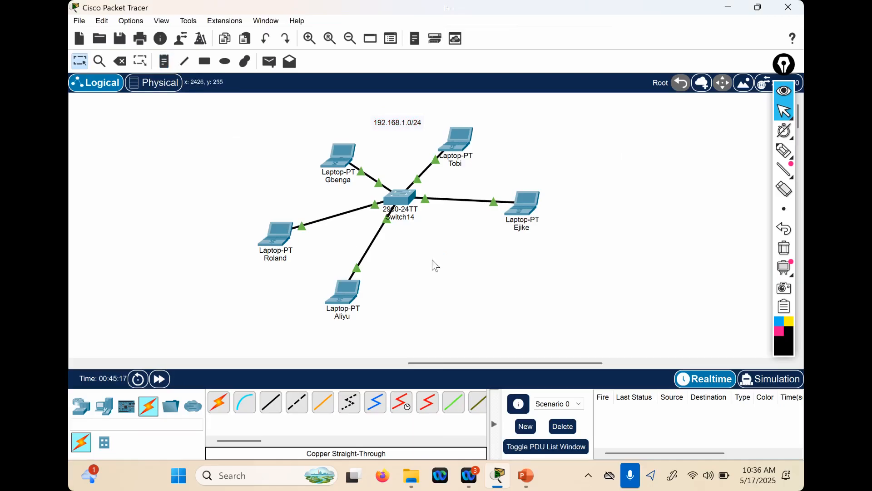
# - Give the laptop west of the switch the static IPv4 address 192.168.1.1 with subnet mask 255.255.255.0 and close its window
pyautogui.click(282, 230)
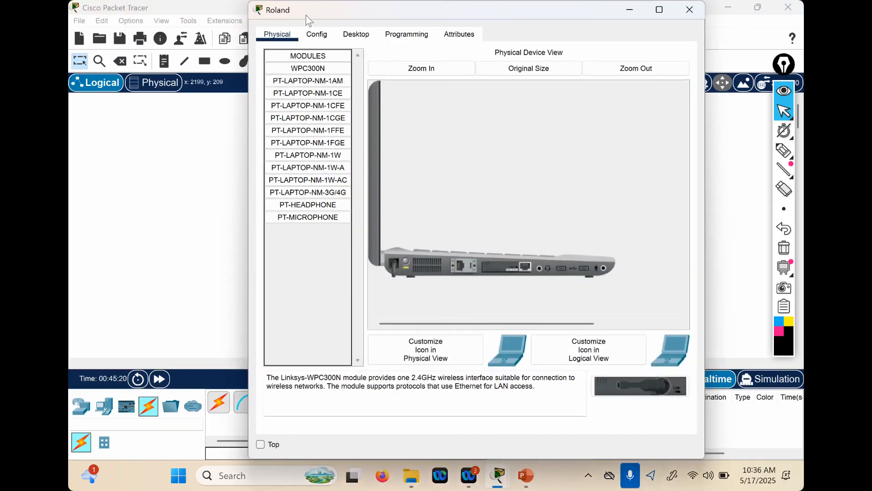
pyautogui.moveTo(306, 15); pyautogui.dragTo(293, 37)
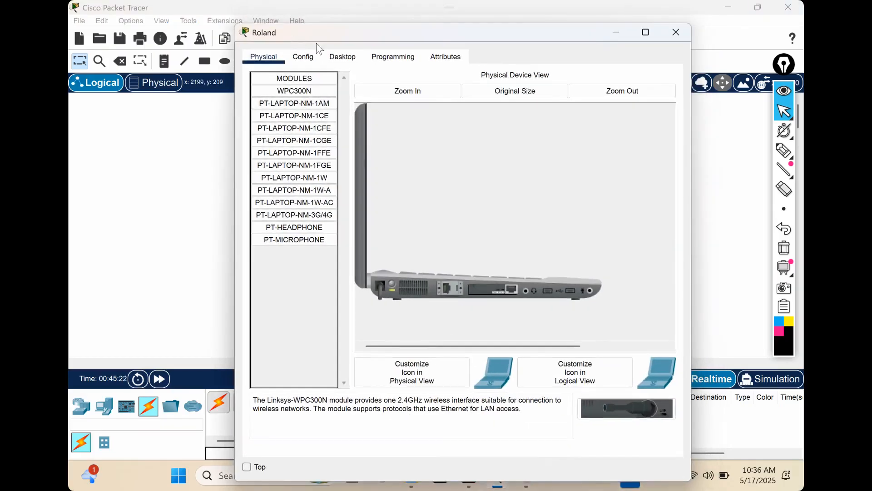
pyautogui.click(343, 59)
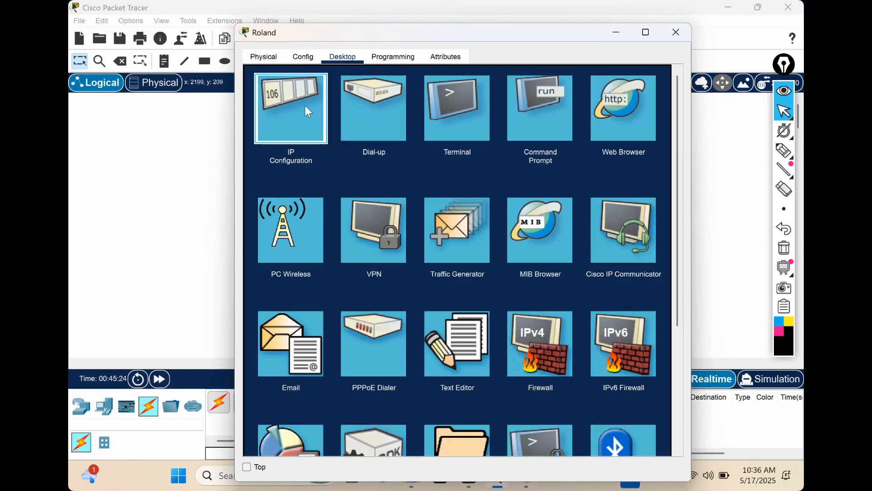
pyautogui.click(304, 105)
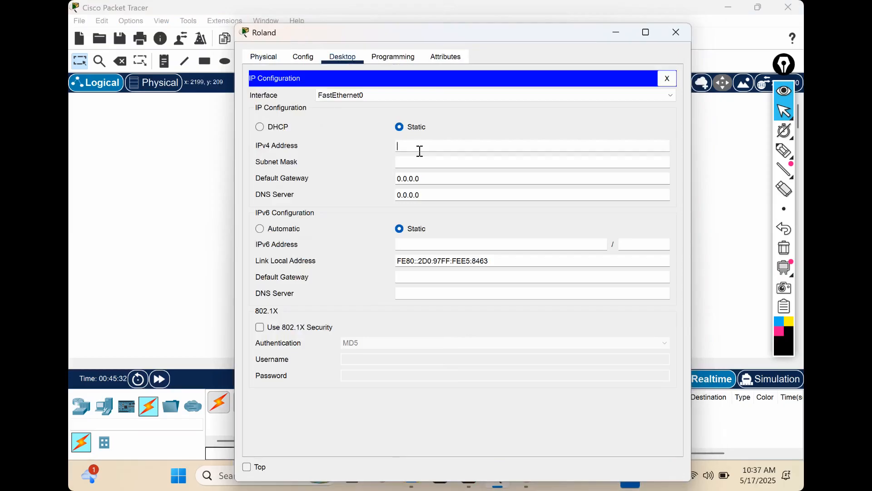
pyautogui.write('192.168.1.1')
pyautogui.click(425, 167)
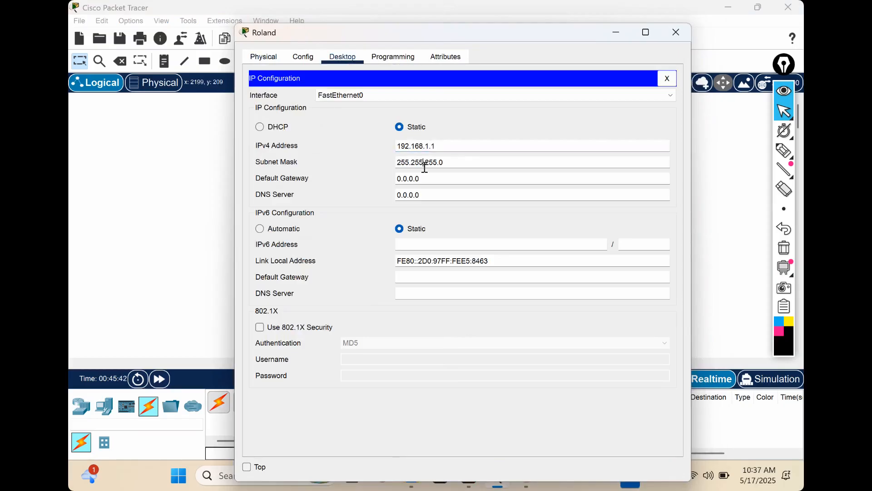
pyautogui.moveTo(555, 42); pyautogui.dragTo(502, 66)
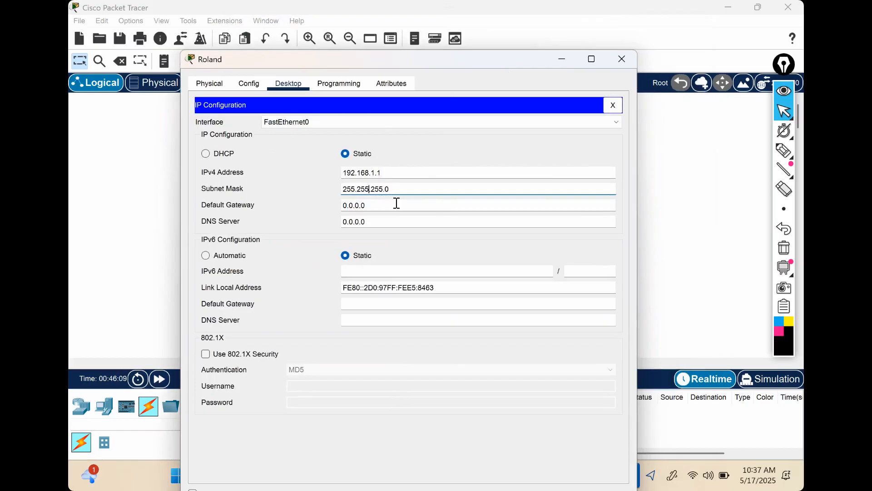
pyautogui.moveTo(514, 59); pyautogui.dragTo(424, 70)
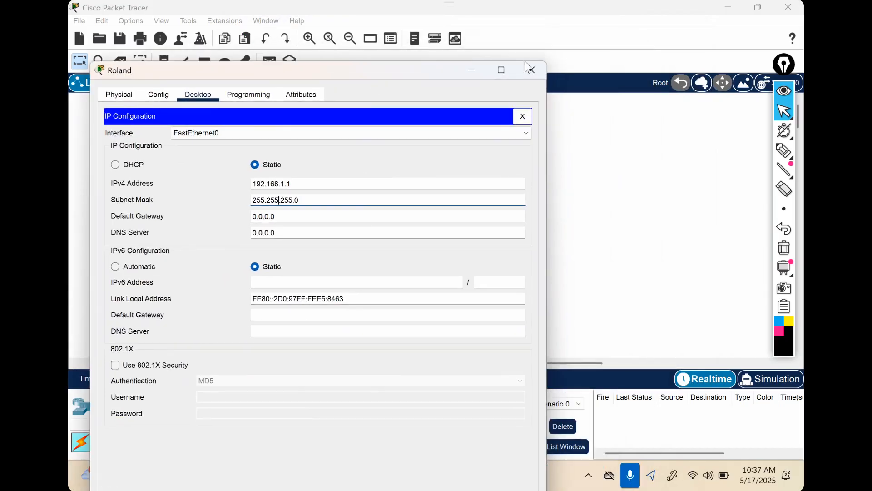
pyautogui.click(526, 68)
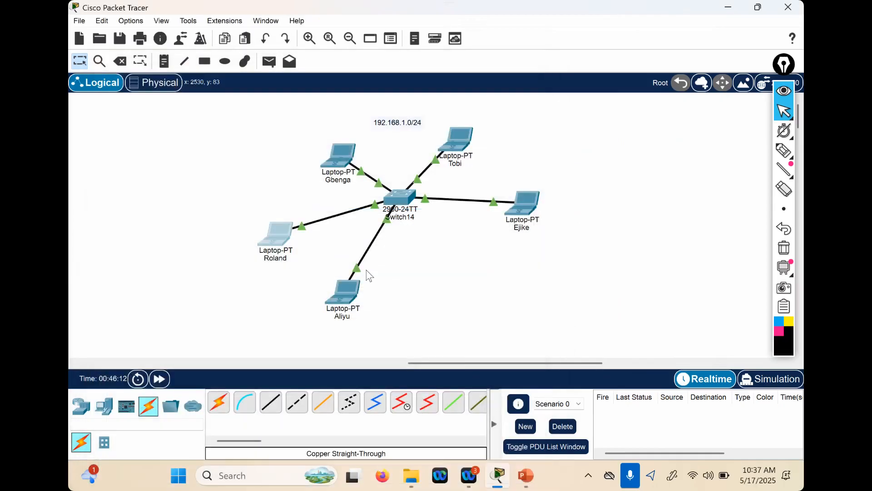
# - Give the laptop northwest of the switch the static IPv4 address 192.168.1.2 with subnet mask 255.255.255.0 and close its window
pyautogui.click(340, 159)
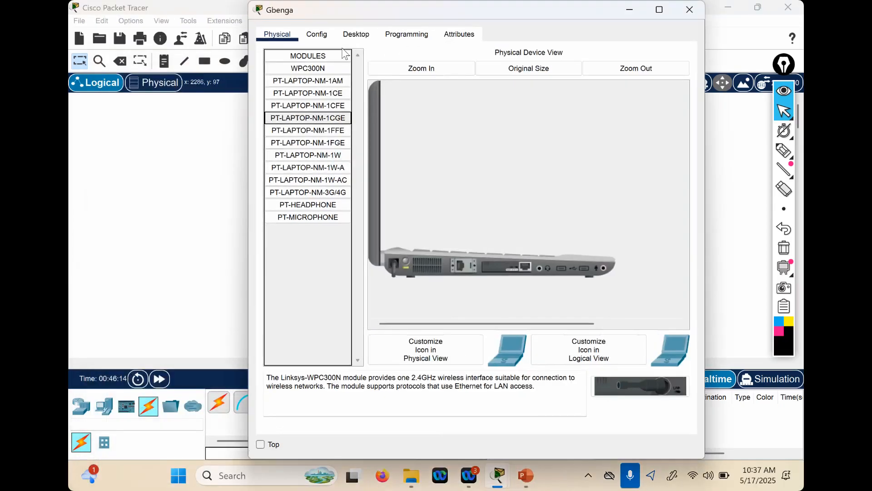
pyautogui.click(356, 35)
pyautogui.click(322, 96)
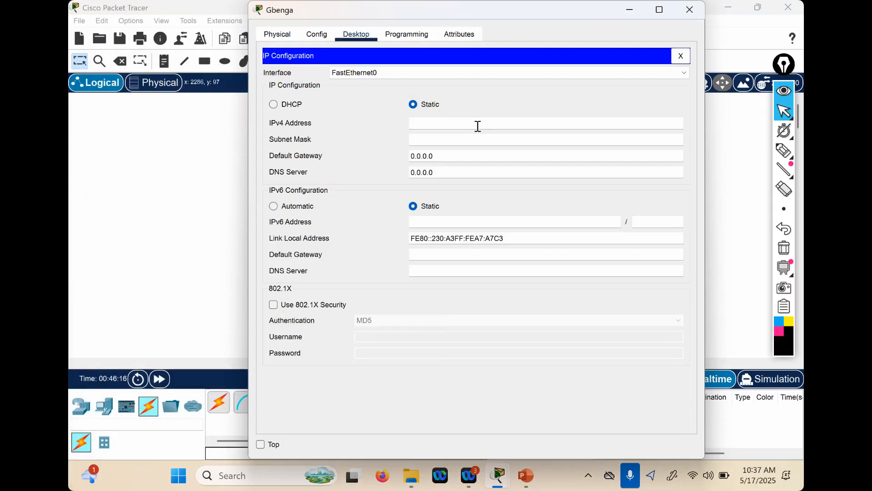
pyautogui.write('19')
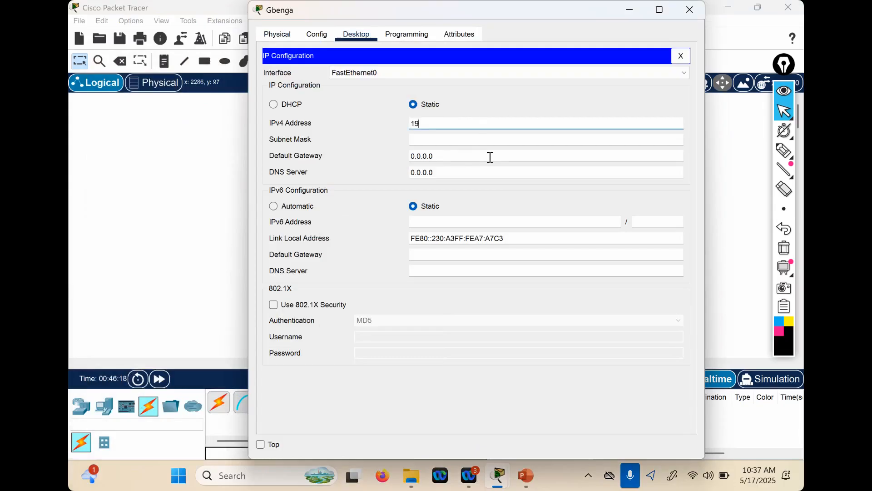
pyautogui.write('2.168.1.2')
pyautogui.click(489, 146)
pyautogui.click(690, 10)
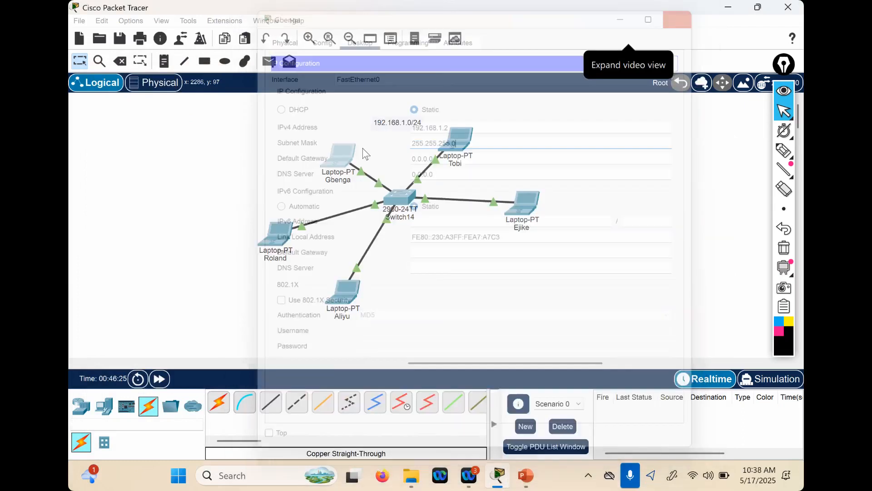
# - Give the laptop northeast of the switch the static IPv4 address 192.168.1.3 with subnet mask 255.255.255.0 and close its window
pyautogui.click(459, 143)
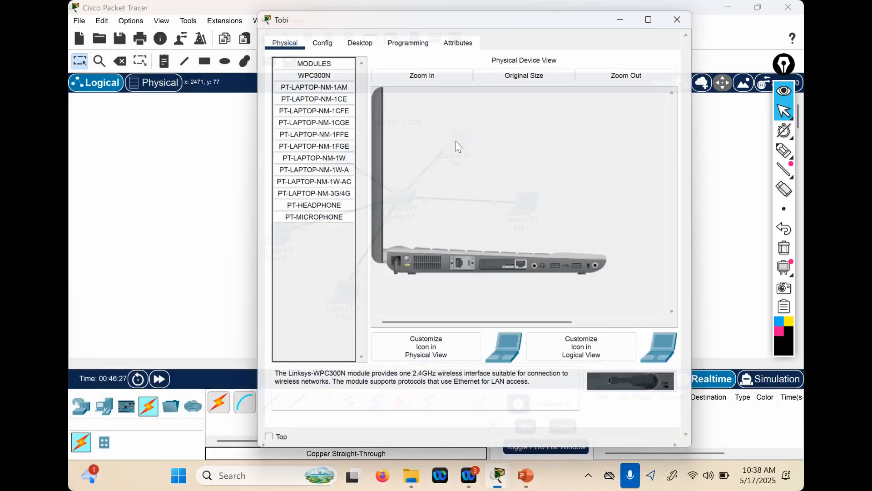
pyautogui.click(352, 37)
pyautogui.click(320, 93)
pyautogui.click(539, 123)
pyautogui.write('192.1')
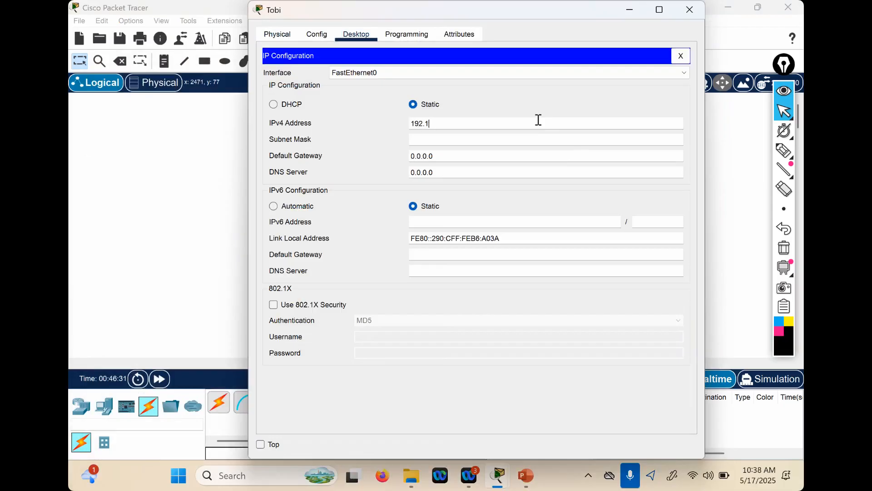
pyautogui.write('68.1.3')
pyautogui.click(526, 139)
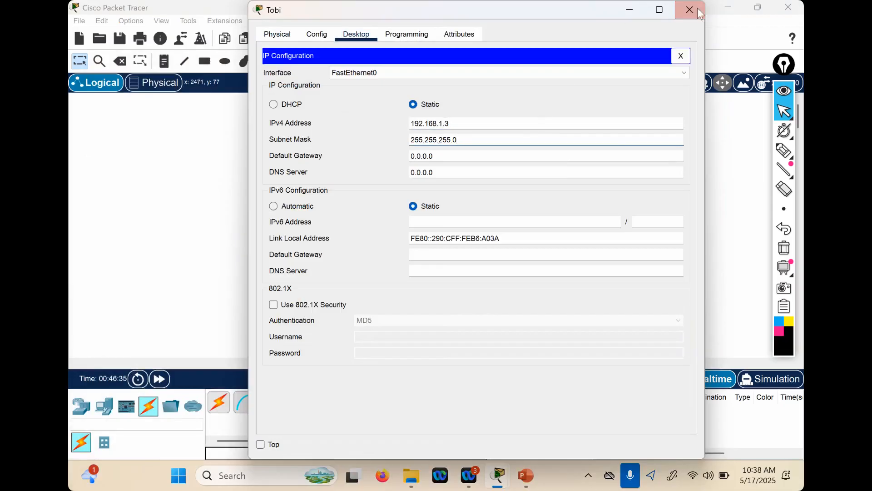
pyautogui.click(689, 10)
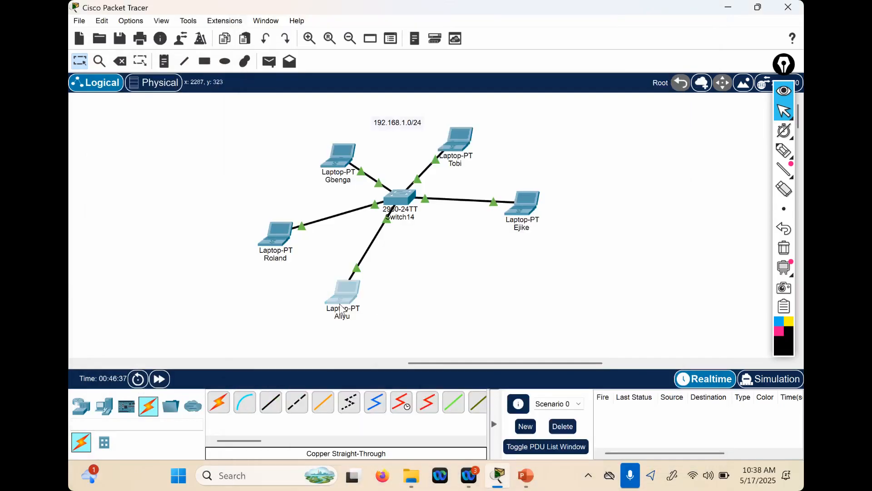
# - Give the laptop below the switch the static IPv4 address 192.168.1.4 with subnet mask 255.255.255.0 and close its window
pyautogui.click(342, 299)
pyautogui.click(356, 35)
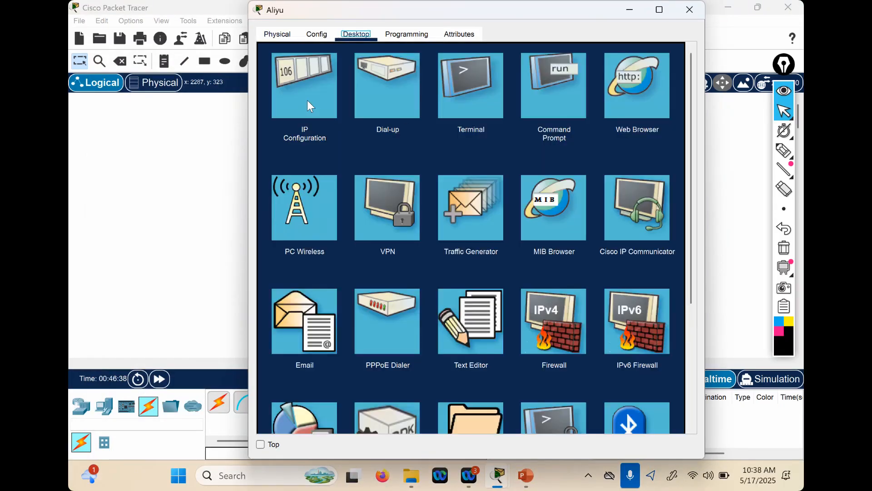
pyautogui.write('192.168')
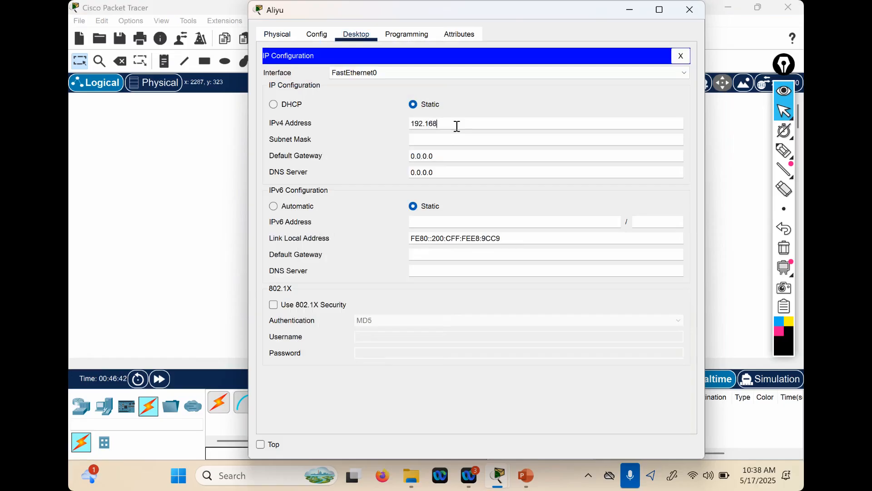
pyautogui.write('.1.4')
pyautogui.click(458, 140)
pyautogui.click(690, 10)
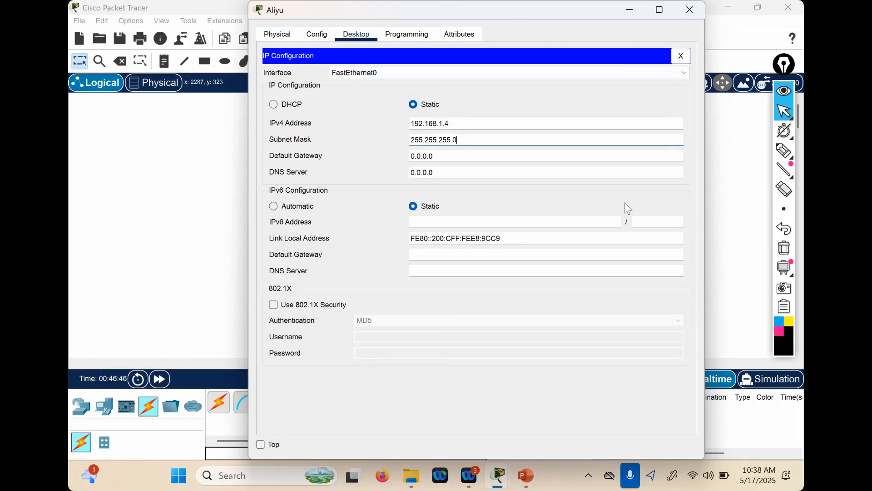
# - Open the IP configuration of the laptop east of the switch and try to assign it the static IPv4 address 192.168.1.4
pyautogui.click(524, 203)
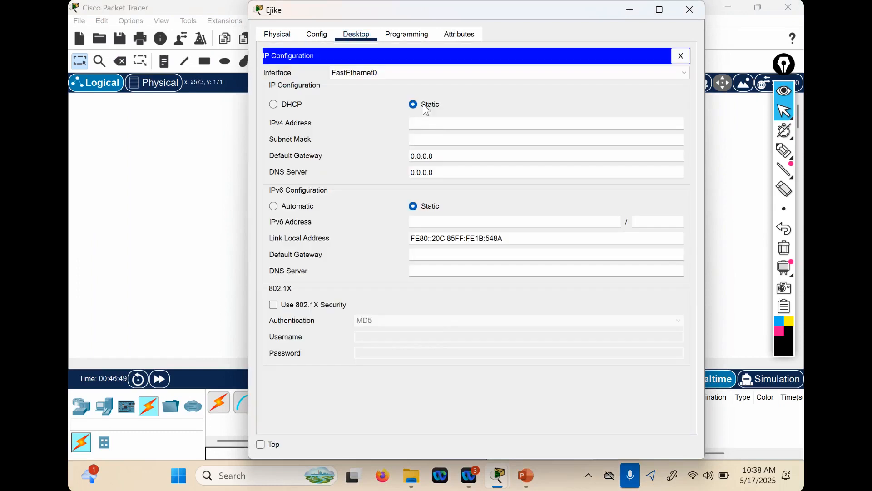
pyautogui.write('192.168.1.4')
pyautogui.click(502, 140)
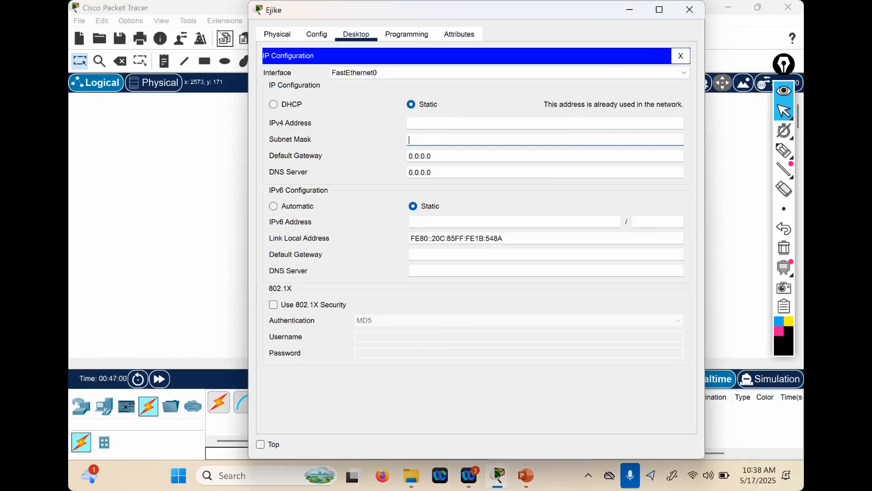
# - Set the IPv4 address of the laptop east of the switch to 192.168.1.5 with subnet mask 255.255.255.0
pyautogui.click(478, 132)
pyautogui.write('192')
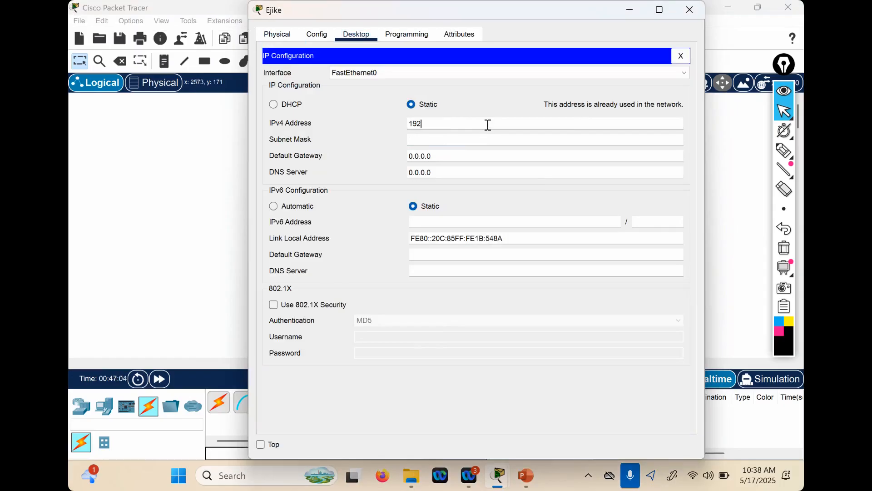
pyautogui.write('.168.1.5')
pyautogui.click(473, 140)
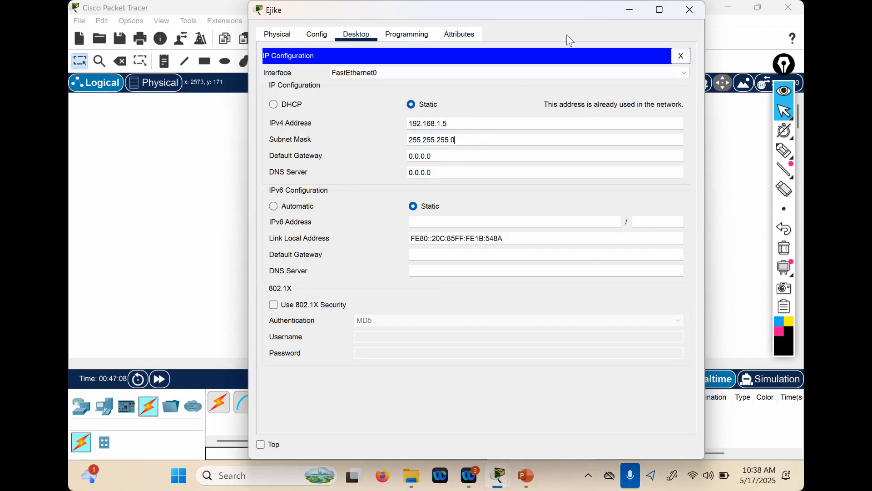
# - Close the configuration window of the laptop east of the switch
pyautogui.click(685, 10)
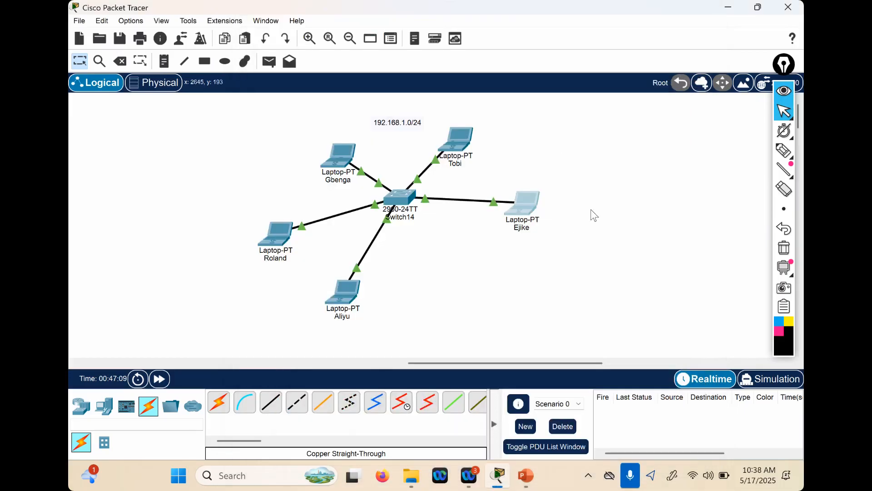
pyautogui.click(647, 66)
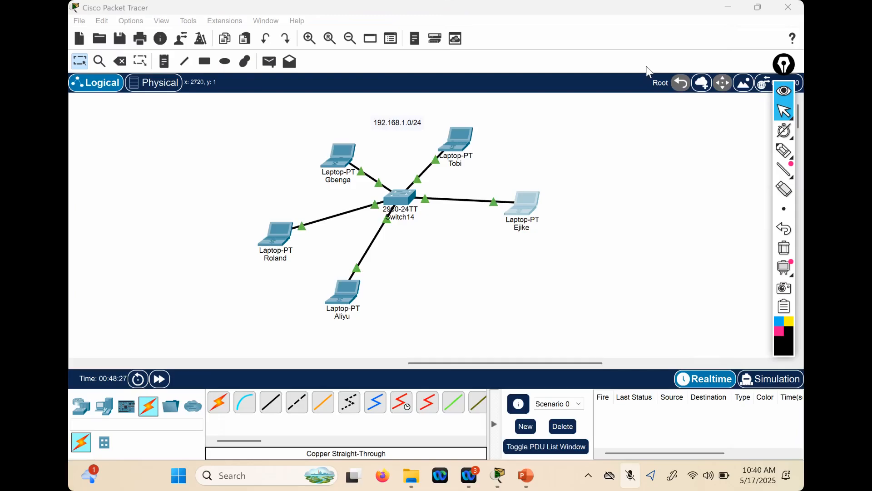
pyautogui.hotkey('ctrl', 'm')
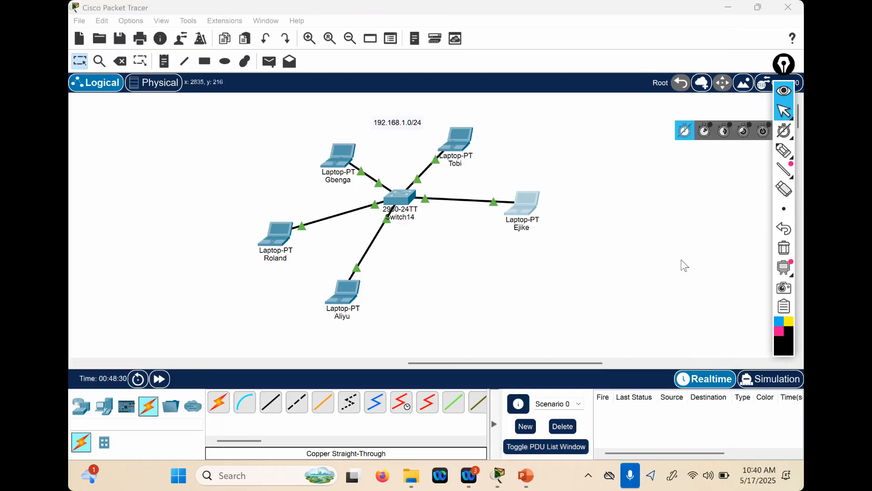
pyautogui.click(669, 240)
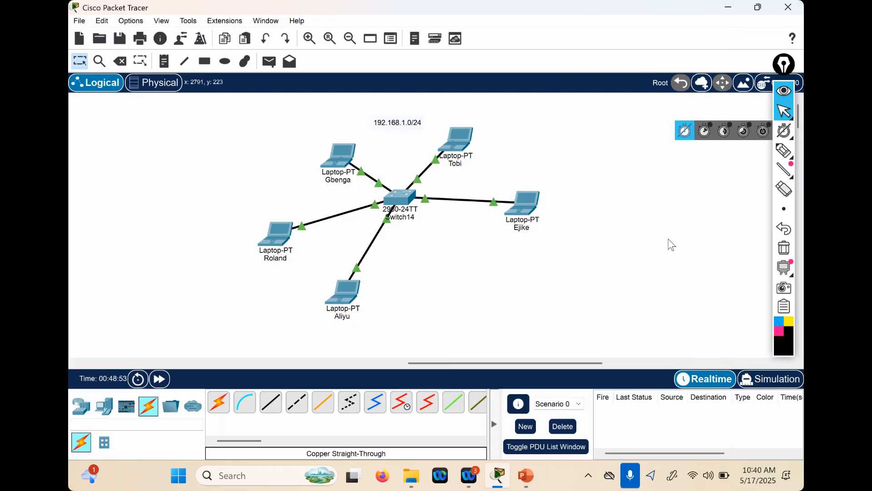
# - Draw a loop around the 192.168.1.0/24 network label with the annotation pen and clear the ink
pyautogui.hotkey('ctrl', 'shift', '3')
pyautogui.moveTo(401, 103)
pyautogui.mouseDown()
pyautogui.moveTo(366, 123)
pyautogui.moveTo(376, 133)
pyautogui.moveTo(409, 98)
pyautogui.mouseUp()
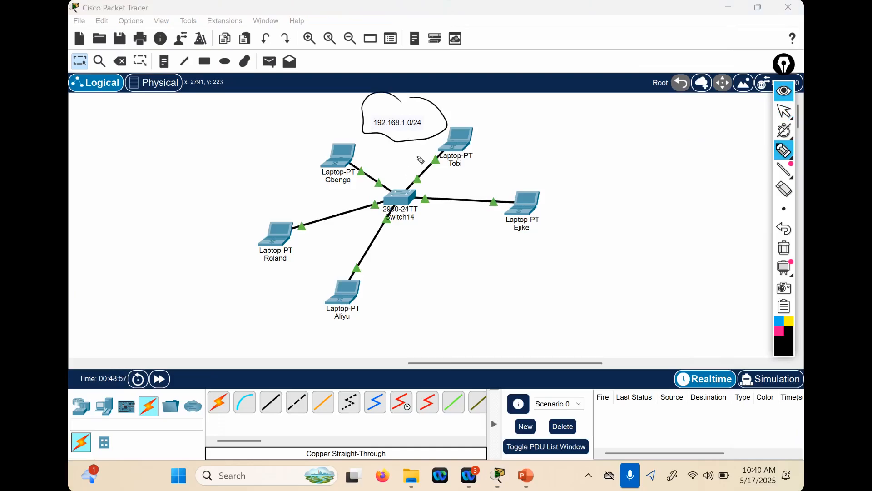
pyautogui.moveTo(341, 126); pyautogui.dragTo(356, 122)
pyautogui.hotkey('ctrl', 'shift', '7')
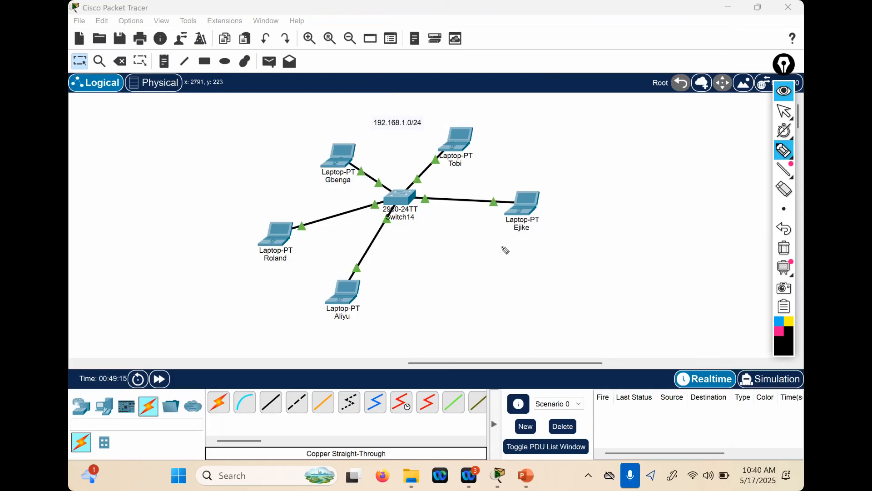
pyautogui.hotkey('ctrl', 'shift', '1')
# - Open the command prompt of the laptop west of the switch and maximize its window
pyautogui.click(276, 235)
pyautogui.click(279, 236)
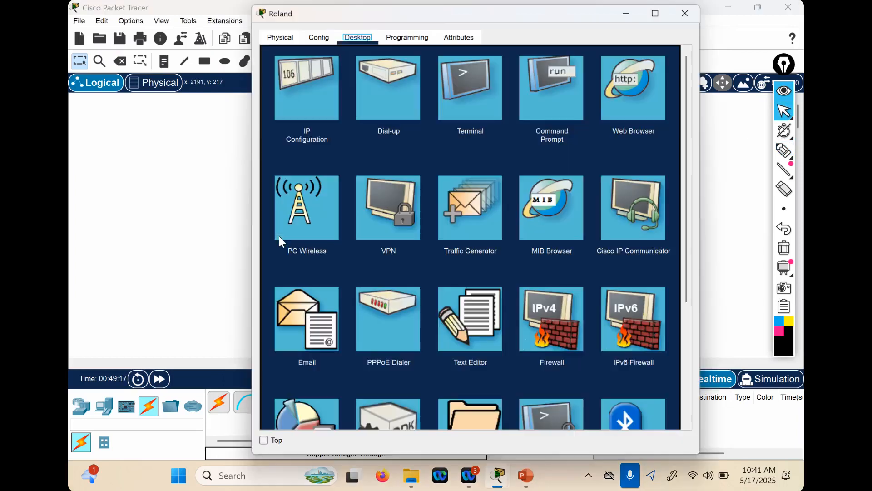
pyautogui.click(554, 86)
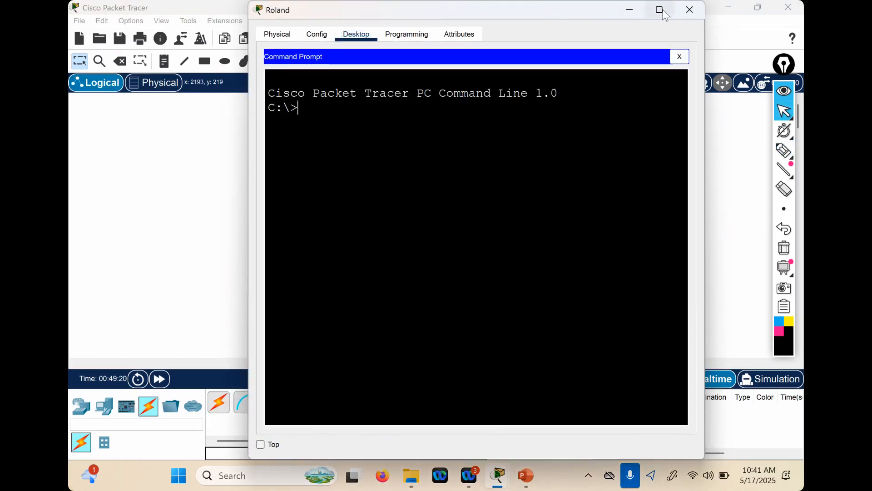
pyautogui.click(659, 10)
# - Run ipconfig on this laptop and highlight the IPv4 address and subnet mask of its FastEthernet0 connection
pyautogui.write('ipcongi')
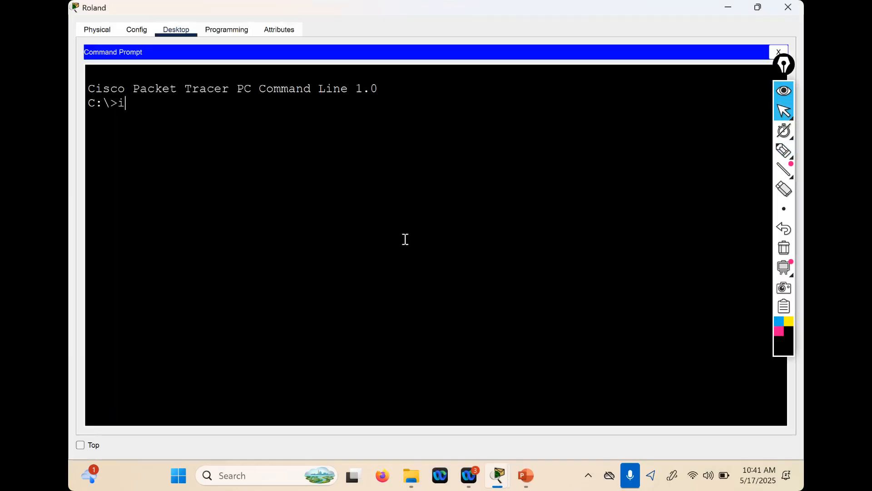
pyautogui.press('BackSpace')
pyautogui.press('BackSpace')
pyautogui.write('fig')
pyautogui.press('Return')
pyautogui.moveTo(360, 205); pyautogui.dragTo(454, 216)
pyautogui.moveTo(363, 218); pyautogui.dragTo(479, 214)
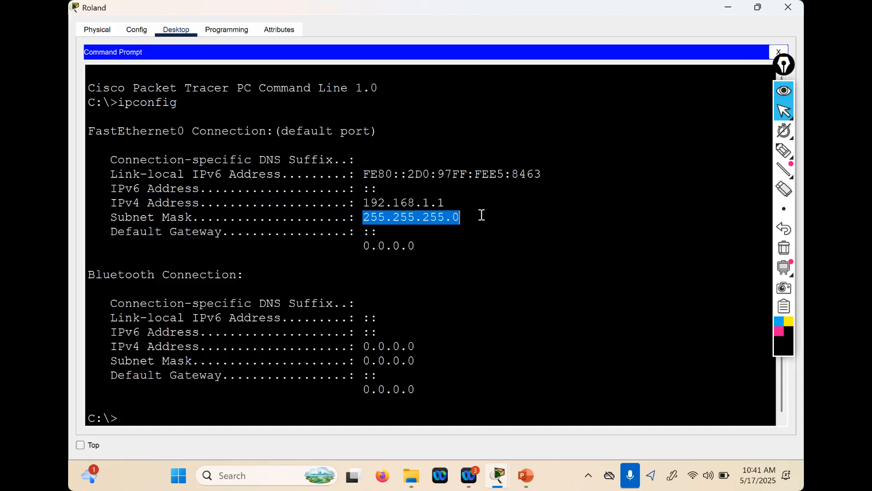
# - Ping 192.168.1.2 and 192.168.1.3 from this laptop's command prompt
pyautogui.click(277, 422)
pyautogui.write('ping 192.168.1.2')
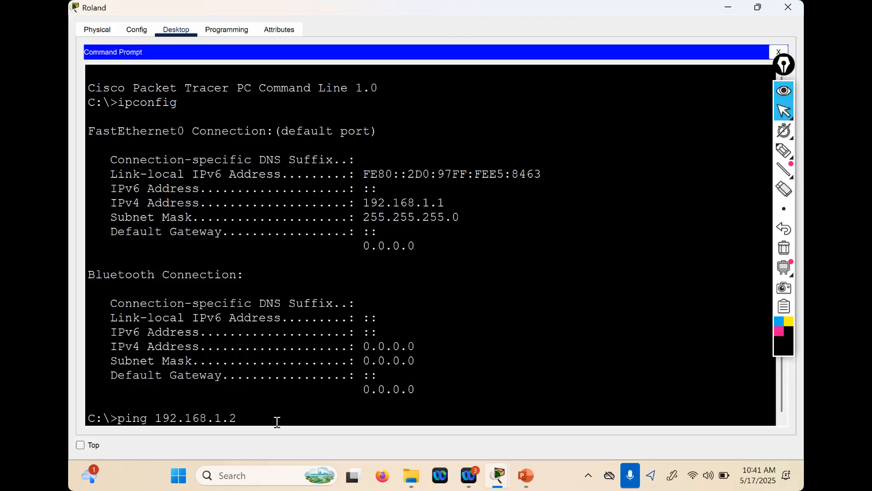
pyautogui.press('Return')
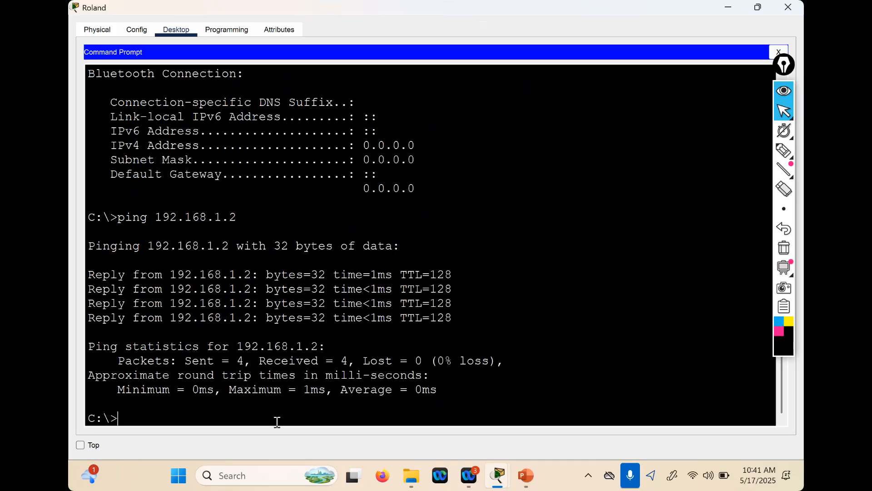
pyautogui.press('Up')
pyautogui.press('BackSpace')
pyautogui.write('3')
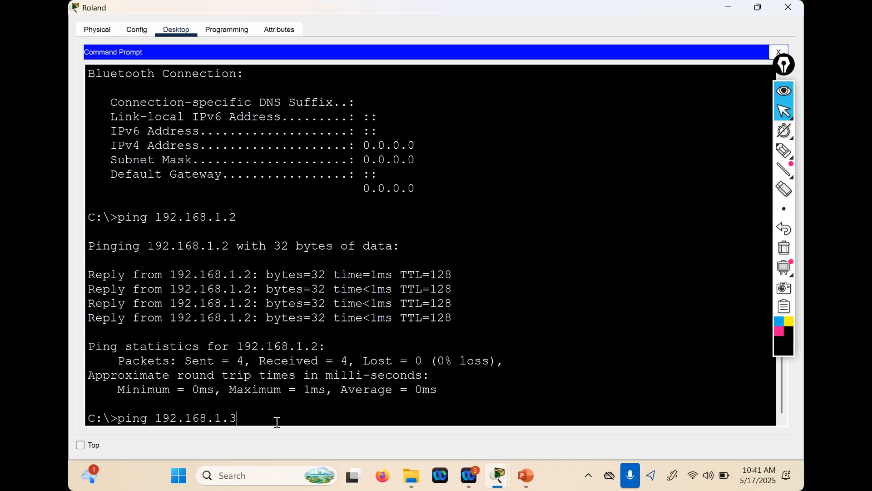
pyautogui.press('Return')
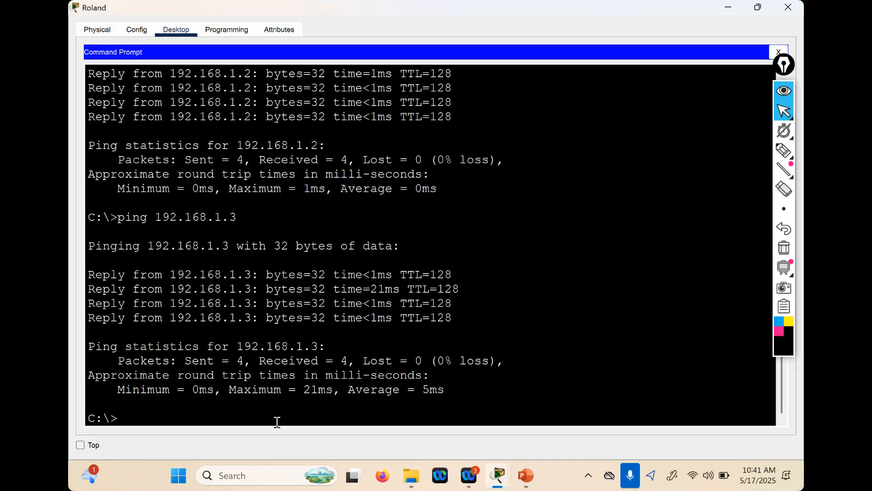
# - Ping 192.168.1.4 and 192.168.1.5 from the same command prompt and minimize the laptop's window
pyautogui.press('Up')
pyautogui.press('BackSpace')
pyautogui.write('4')
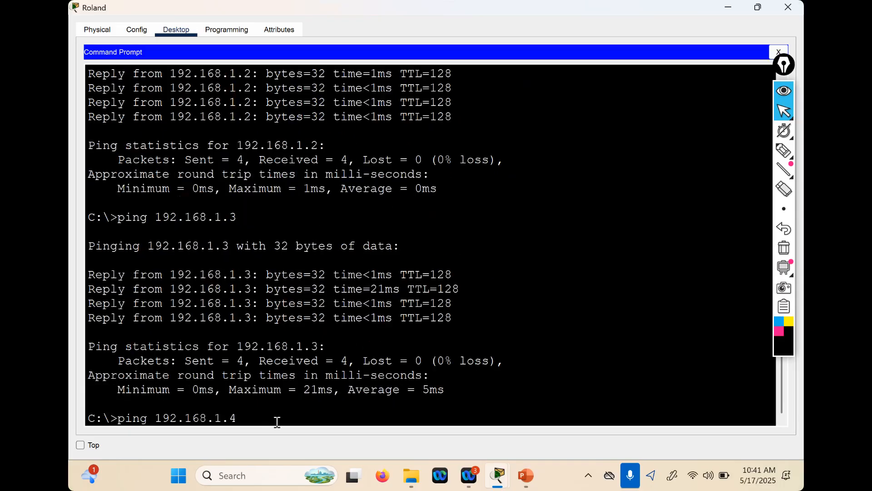
pyautogui.press('Return')
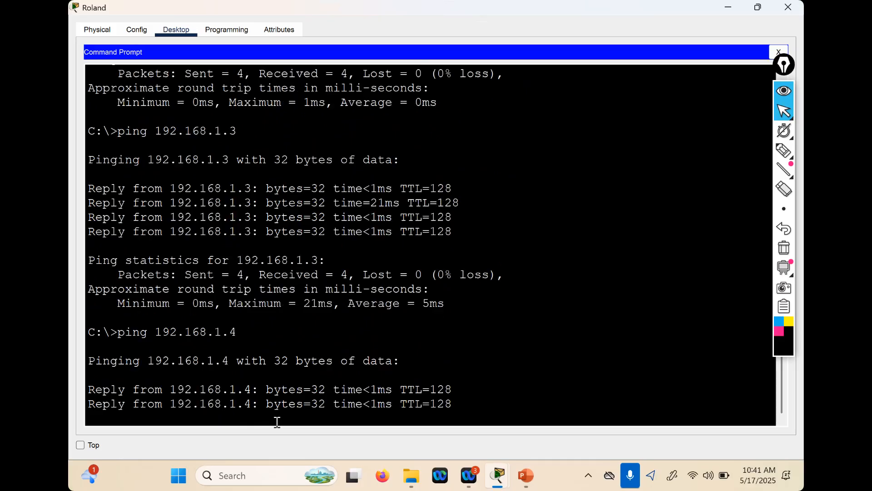
pyautogui.press('Up')
pyautogui.press('BackSpace')
pyautogui.write('5')
pyautogui.press('Return')
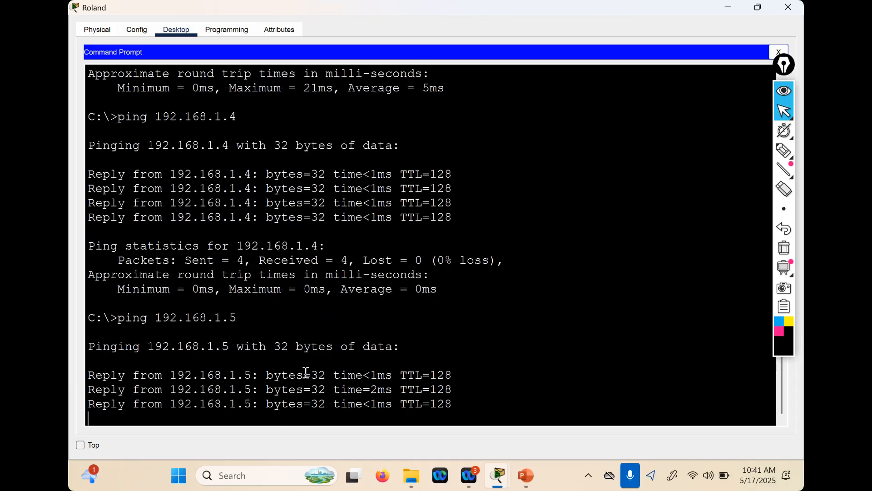
pyautogui.click(729, 8)
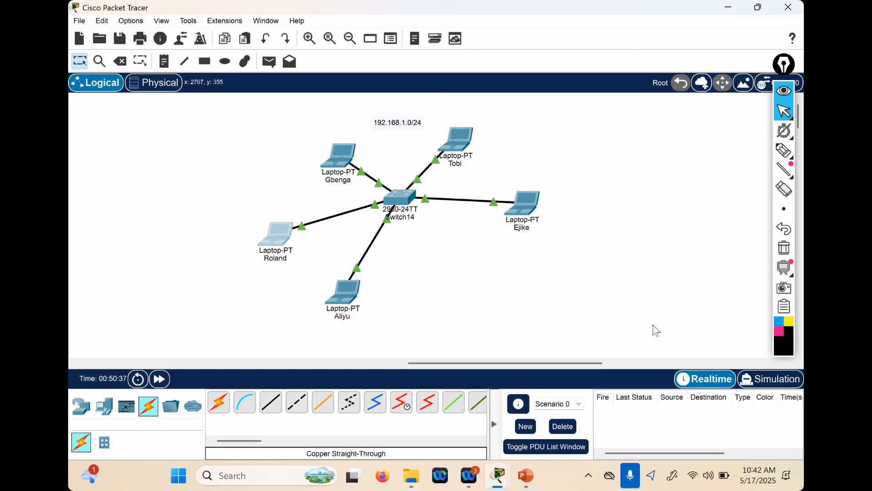
# - Outline the topology with the annotation pen, write LAN beside it, circle the 192.168.1.0/24 label and clear the ink
pyautogui.hotkey('ctrl', 'shift', '3')
pyautogui.moveTo(317, 117)
pyautogui.mouseDown()
pyautogui.moveTo(196, 261)
pyautogui.moveTo(574, 148)
pyautogui.moveTo(322, 108)
pyautogui.mouseUp()
pyautogui.moveTo(150, 154)
pyautogui.mouseDown()
pyautogui.moveTo(156, 169)
pyautogui.moveTo(197, 131)
pyautogui.mouseUp()
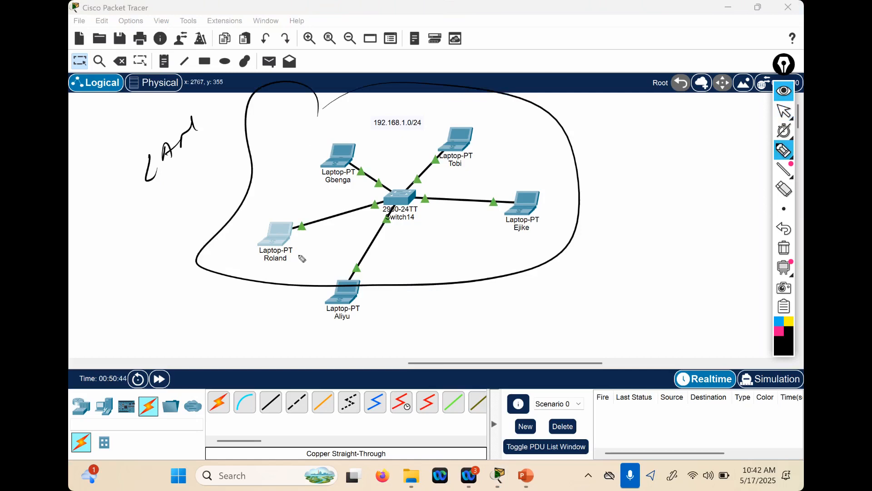
pyautogui.moveTo(363, 134)
pyautogui.mouseDown()
pyautogui.moveTo(421, 112)
pyautogui.moveTo(407, 136)
pyautogui.mouseUp()
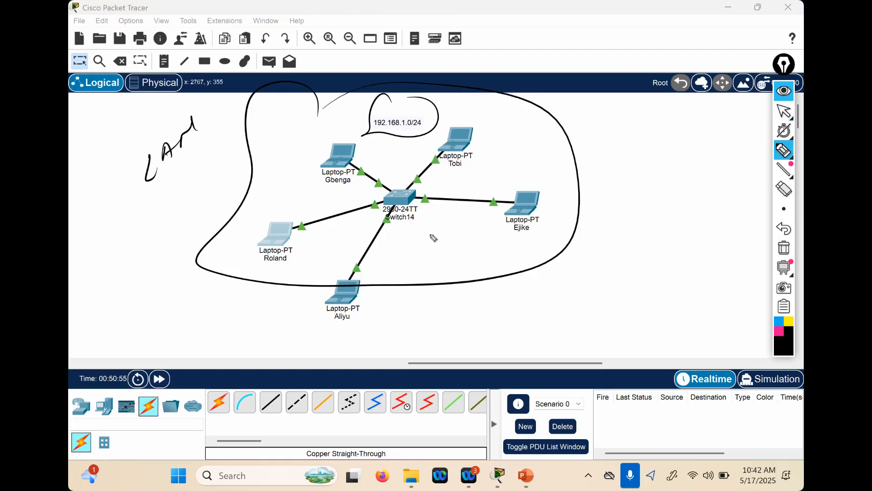
pyautogui.moveTo(390, 103); pyautogui.dragTo(393, 153)
pyautogui.moveTo(479, 107)
pyautogui.mouseDown()
pyautogui.moveTo(502, 119)
pyautogui.moveTo(527, 112)
pyautogui.mouseUp()
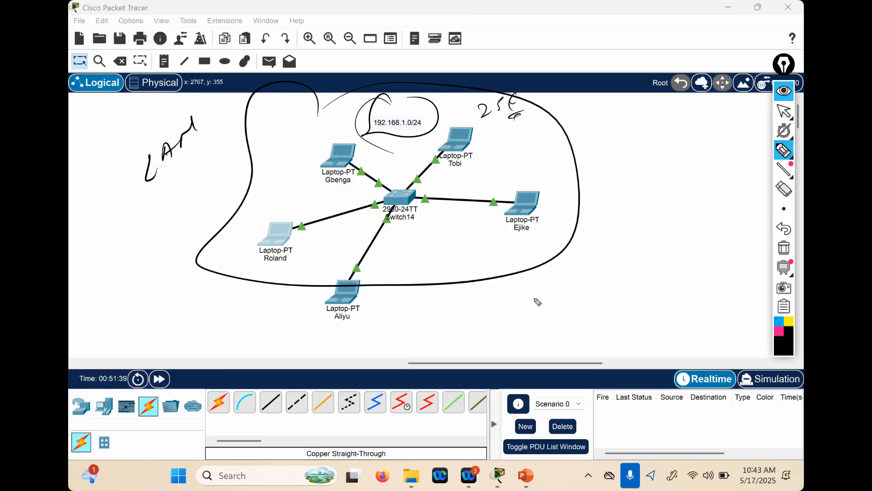
pyautogui.hotkey('ctrl', 'shift', '7')
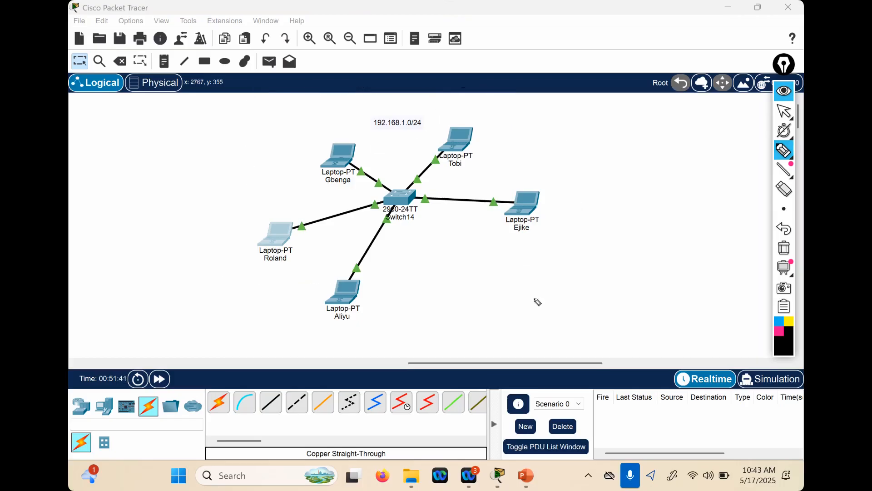
# - Sketch an access point marked AP linked to the switch and three client devices, with a loop around the network
pyautogui.moveTo(406, 199)
pyautogui.mouseDown()
pyautogui.moveTo(476, 272)
pyautogui.moveTo(491, 257)
pyautogui.mouseUp()
pyautogui.moveTo(502, 269)
pyautogui.mouseDown()
pyautogui.moveTo(505, 241)
pyautogui.moveTo(509, 297)
pyautogui.moveTo(500, 241)
pyautogui.mouseUp()
pyautogui.moveTo(575, 300)
pyautogui.mouseDown()
pyautogui.moveTo(581, 327)
pyautogui.moveTo(604, 322)
pyautogui.mouseUp()
pyautogui.moveTo(652, 296); pyautogui.dragTo(657, 318)
pyautogui.moveTo(645, 309)
pyautogui.mouseDown()
pyautogui.moveTo(667, 288)
pyautogui.moveTo(675, 307)
pyautogui.mouseUp()
pyautogui.moveTo(705, 307)
pyautogui.mouseDown()
pyautogui.moveTo(724, 280)
pyautogui.moveTo(725, 301)
pyautogui.mouseUp()
pyautogui.moveTo(594, 302); pyautogui.dragTo(515, 284)
pyautogui.moveTo(653, 290); pyautogui.dragTo(521, 263)
pyautogui.moveTo(692, 282); pyautogui.dragTo(518, 258)
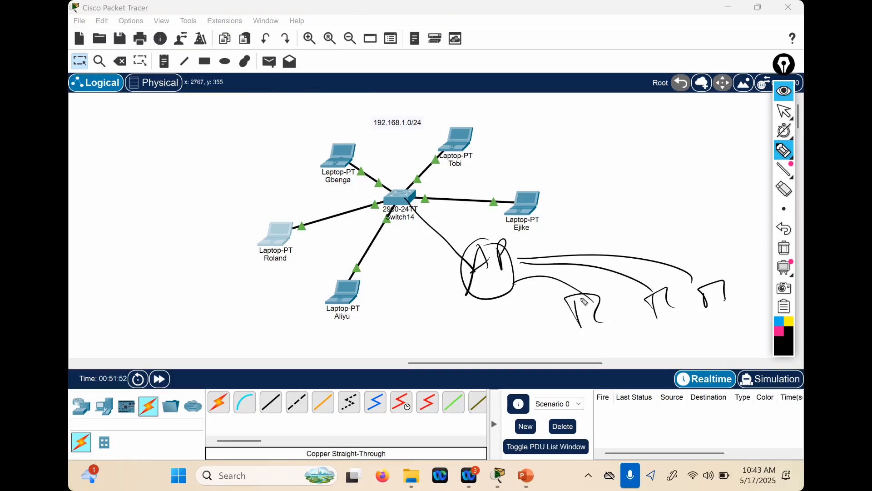
pyautogui.moveTo(360, 111)
pyautogui.mouseDown()
pyautogui.moveTo(237, 164)
pyautogui.moveTo(431, 331)
pyautogui.moveTo(689, 191)
pyautogui.moveTo(438, 124)
pyautogui.mouseUp()
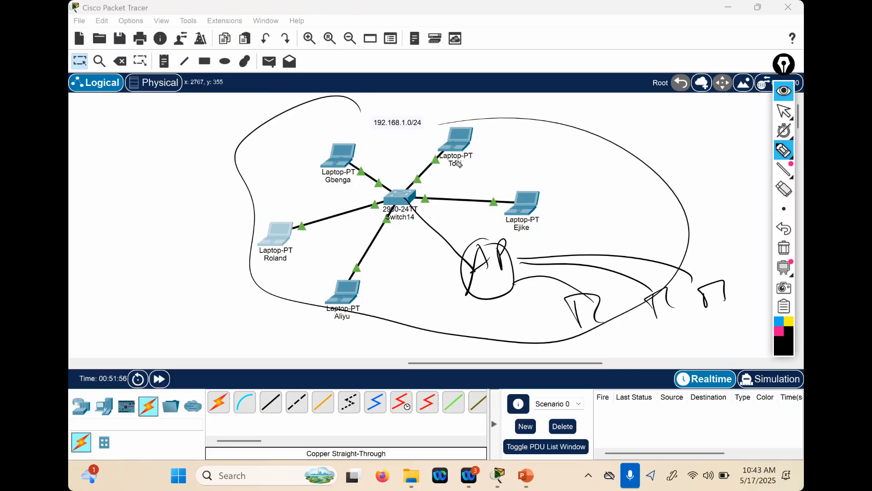
# - Write DHCP with the annotation pen to the northwest of the network
pyautogui.moveTo(113, 165); pyautogui.dragTo(122, 182)
pyautogui.moveTo(112, 164)
pyautogui.mouseDown()
pyautogui.moveTo(124, 165)
pyautogui.moveTo(120, 182)
pyautogui.mouseUp()
pyautogui.moveTo(124, 151)
pyautogui.mouseDown()
pyautogui.moveTo(132, 163)
pyautogui.moveTo(149, 151)
pyautogui.moveTo(163, 157)
pyautogui.mouseUp()
pyautogui.moveTo(156, 135); pyautogui.dragTo(158, 153)
pyautogui.moveTo(147, 139); pyautogui.dragTo(162, 169)
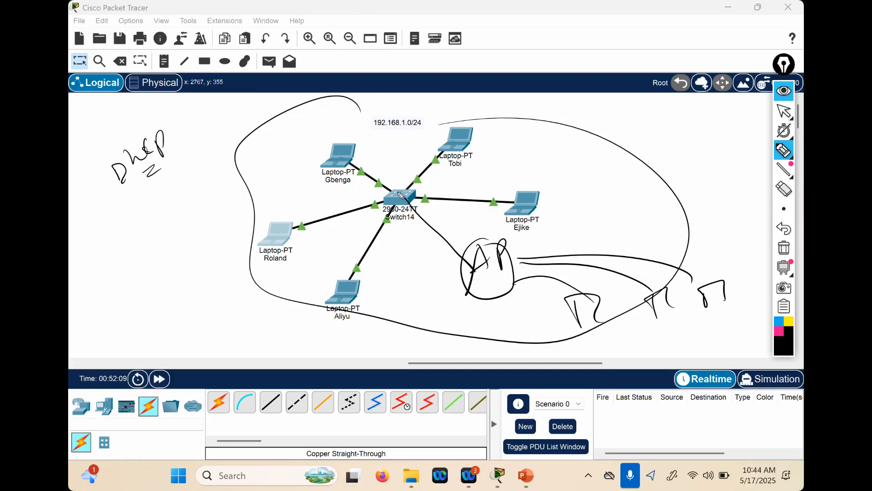
# - Sketch a box southwest of the network with a line to the switch, clear all ink and return to the normal pointer
pyautogui.moveTo(400, 196); pyautogui.dragTo(211, 339)
pyautogui.moveTo(184, 307); pyautogui.dragTo(204, 354)
pyautogui.moveTo(237, 253)
pyautogui.mouseDown()
pyautogui.moveTo(273, 296)
pyautogui.moveTo(211, 358)
pyautogui.mouseUp()
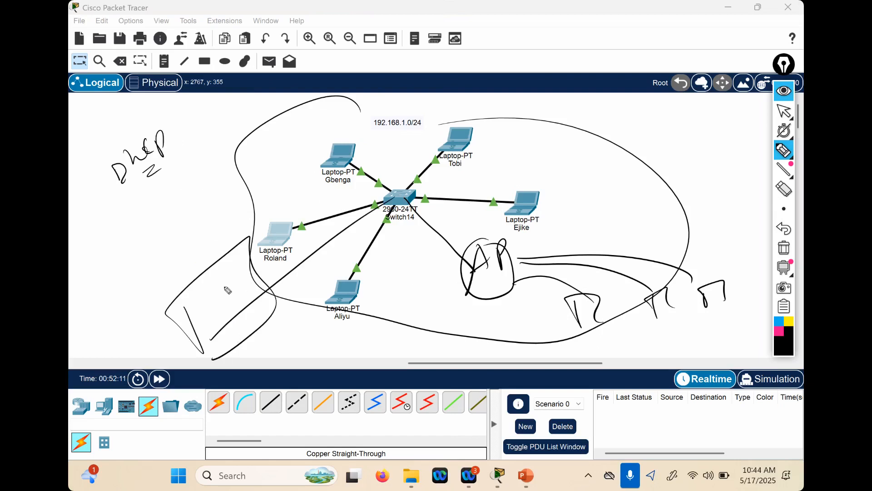
pyautogui.moveTo(245, 295); pyautogui.dragTo(335, 242)
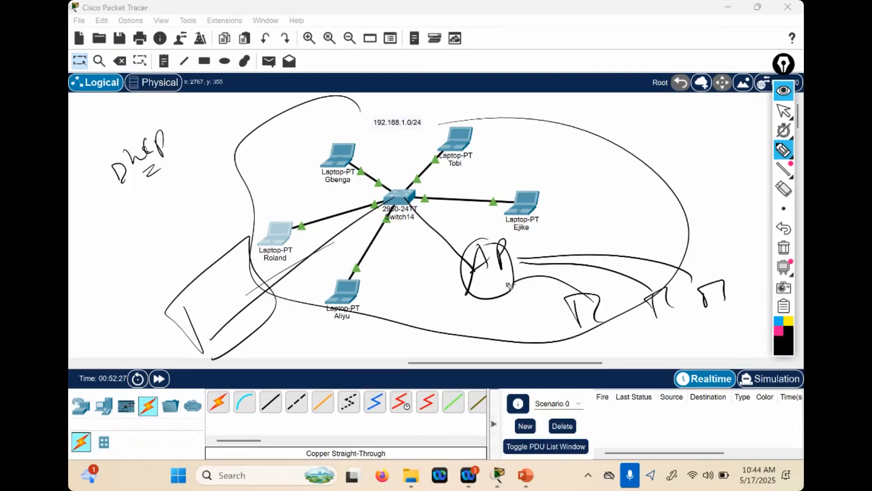
pyautogui.hotkey('ctrl', 'shift', '7')
pyautogui.hotkey('ctrl', 'shift', '2')
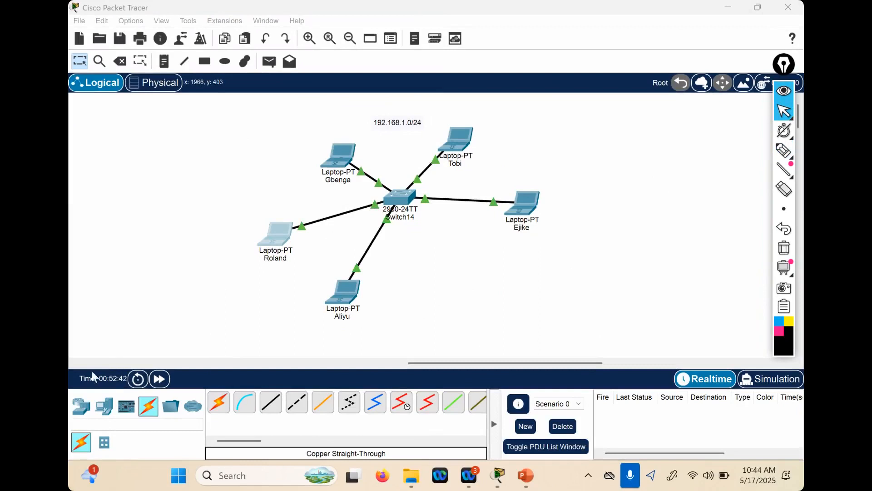
# - Add a second 2960 switch northeast of the existing one and move the eastern laptop lower in the workspace
pyautogui.click(103, 409)
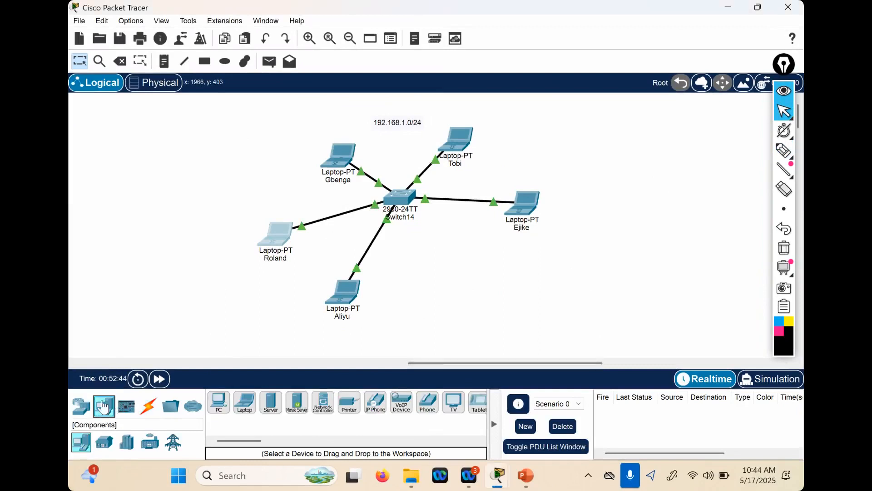
pyautogui.click(80, 406)
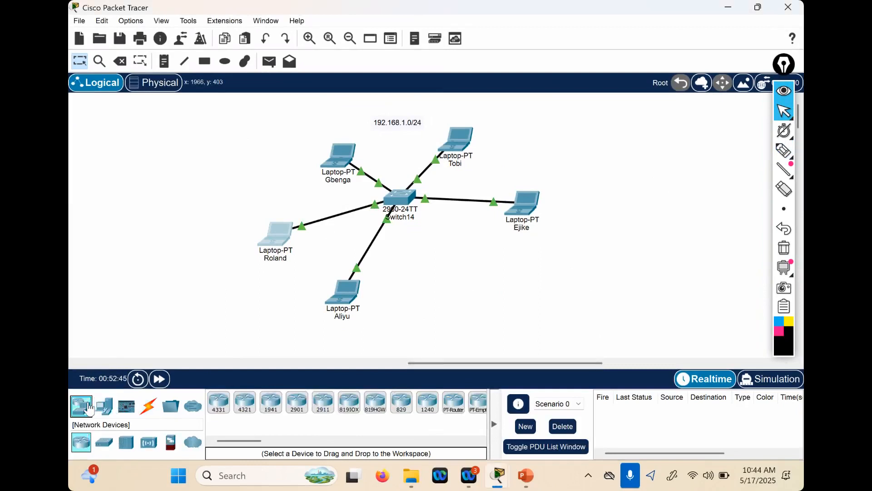
pyautogui.click(104, 442)
pyautogui.moveTo(218, 402); pyautogui.dragTo(552, 165)
pyautogui.moveTo(523, 247); pyautogui.dragTo(520, 245)
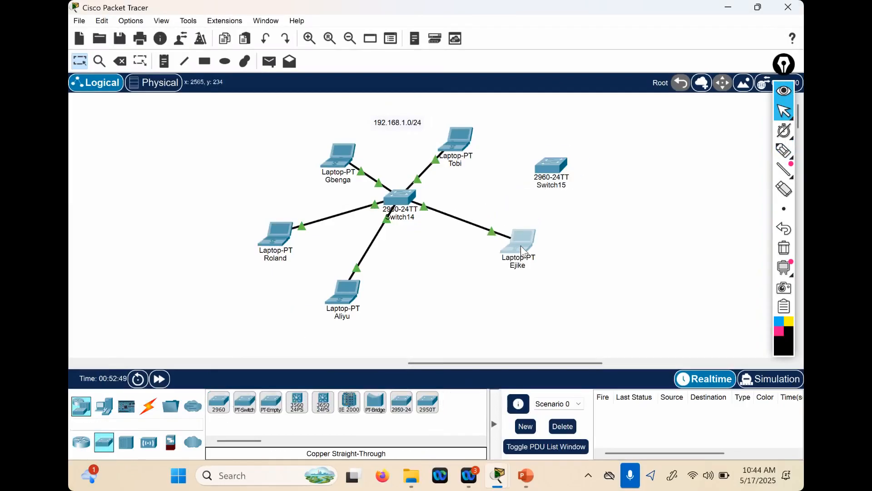
# - Link FastEthernet0/6 on Switch14 to FastEthernet0/1 on Switch15 with a copper cross-over cable
pyautogui.click(151, 410)
pyautogui.click(302, 410)
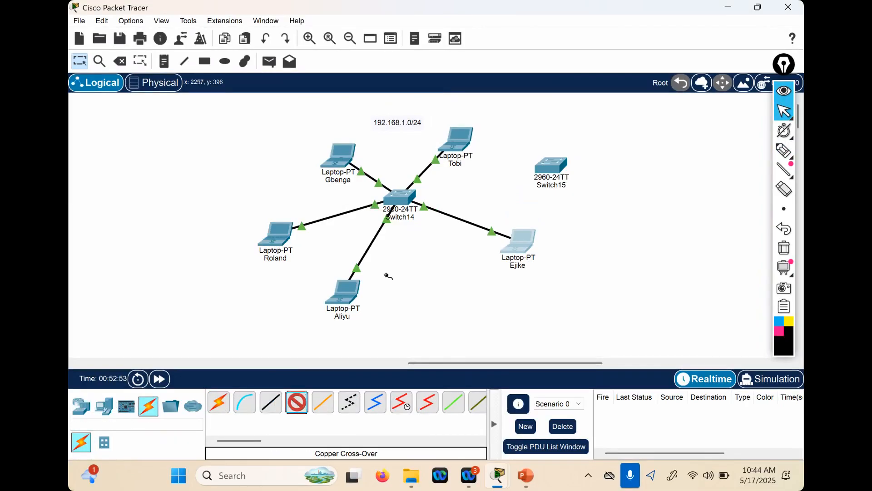
pyautogui.click(406, 196)
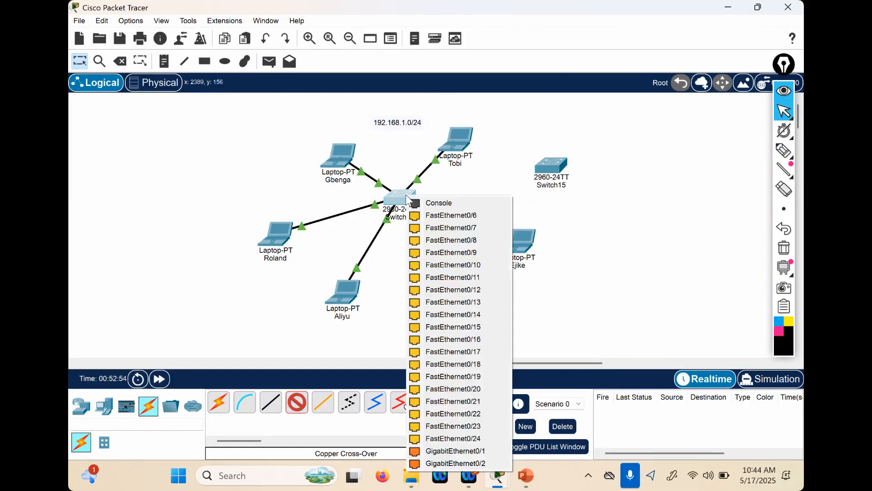
pyautogui.click(418, 215)
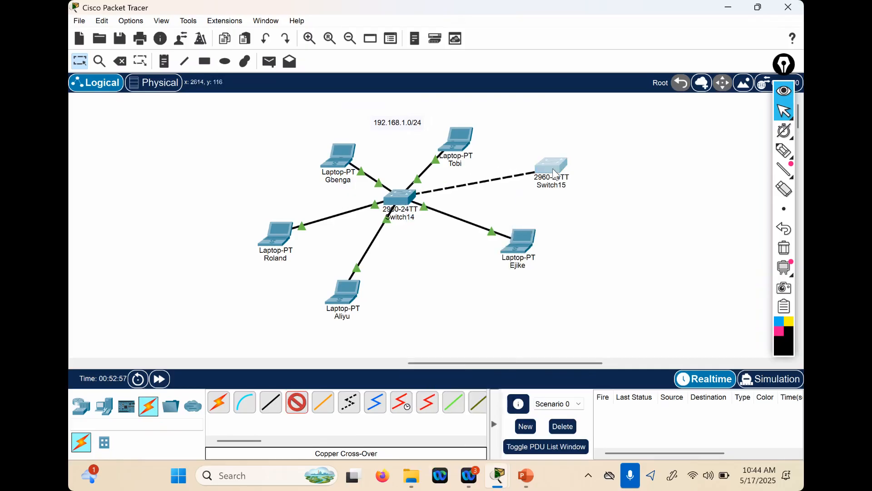
pyautogui.click(553, 169)
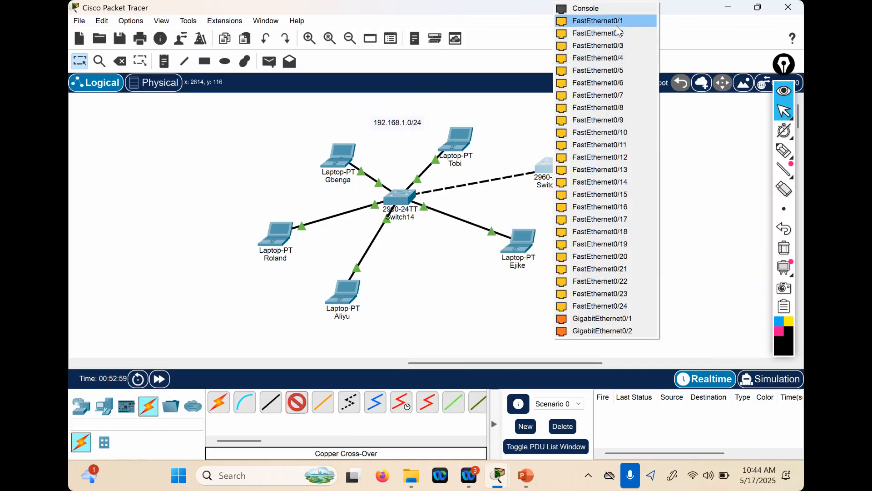
pyautogui.click(618, 29)
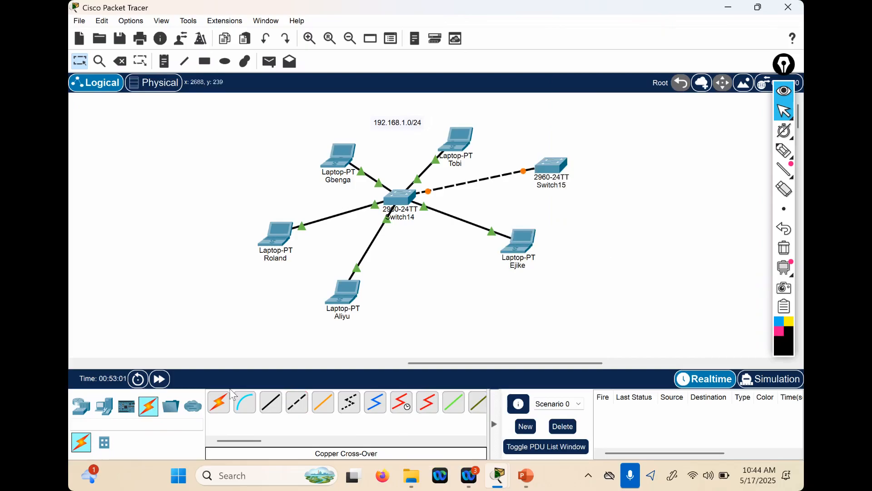
# - Add three laptops in a vertical column east of Switch15
pyautogui.click(104, 407)
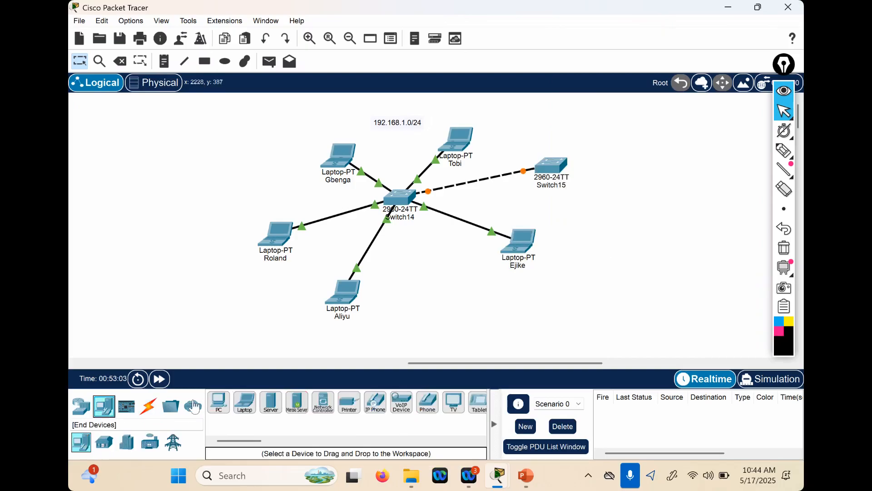
pyautogui.click(244, 403)
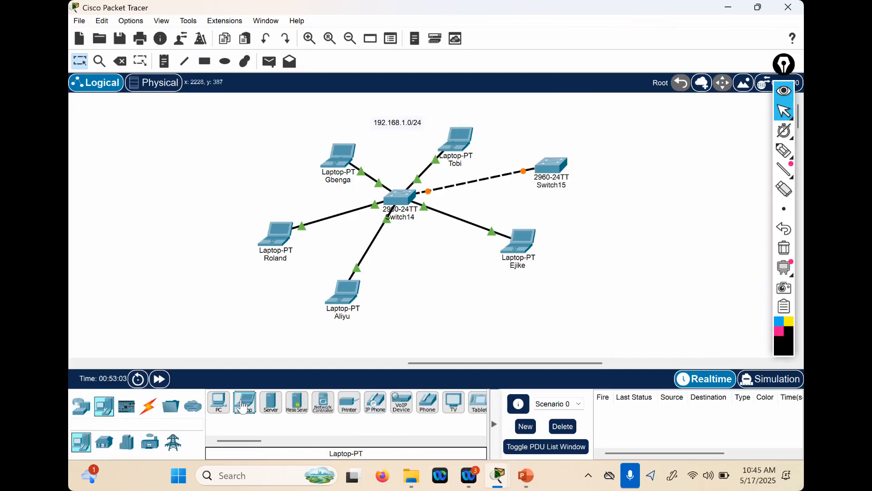
pyautogui.click(648, 188)
pyautogui.click(244, 403)
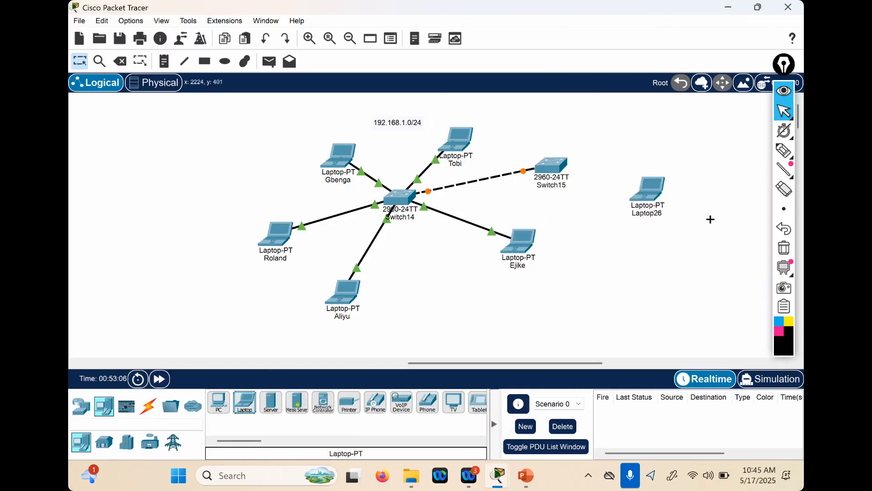
pyautogui.click(654, 268)
pyautogui.click(244, 403)
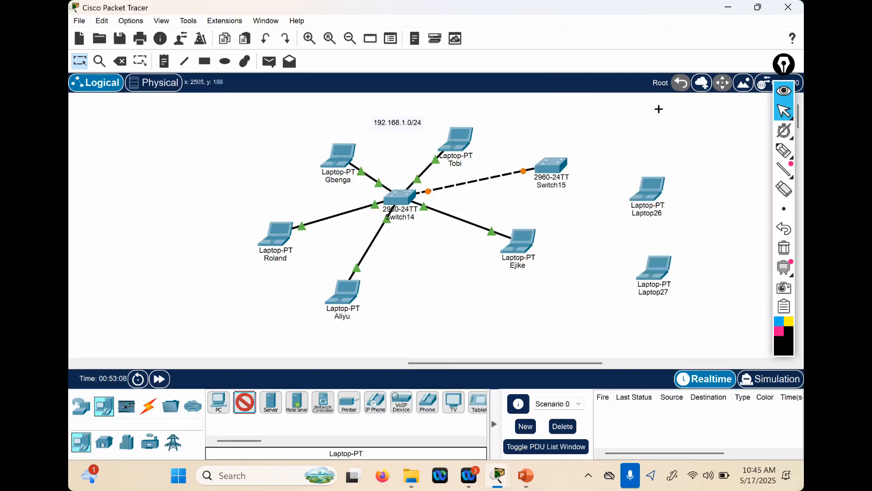
pyautogui.click(645, 124)
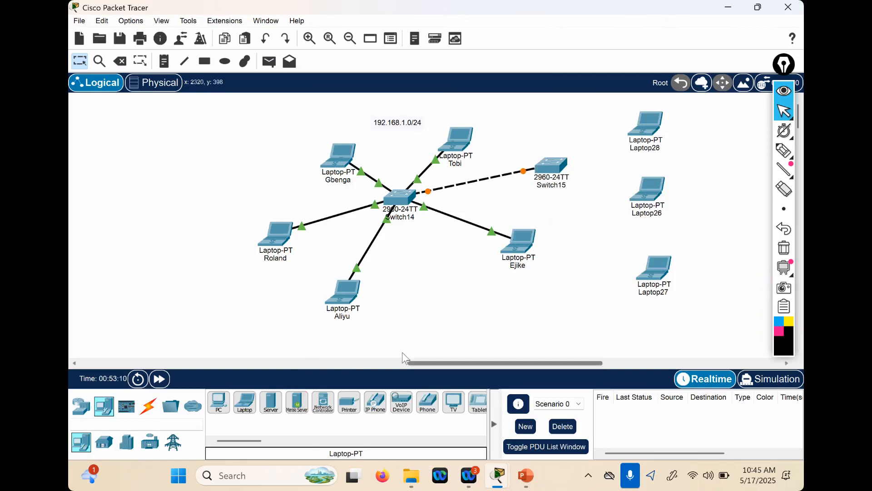
# - Connect FastEthernet0 on the uppermost new laptop to FastEthernet0/2 on Switch15 with a copper straight-through cable
pyautogui.click(148, 405)
pyautogui.click(270, 403)
pyautogui.click(654, 126)
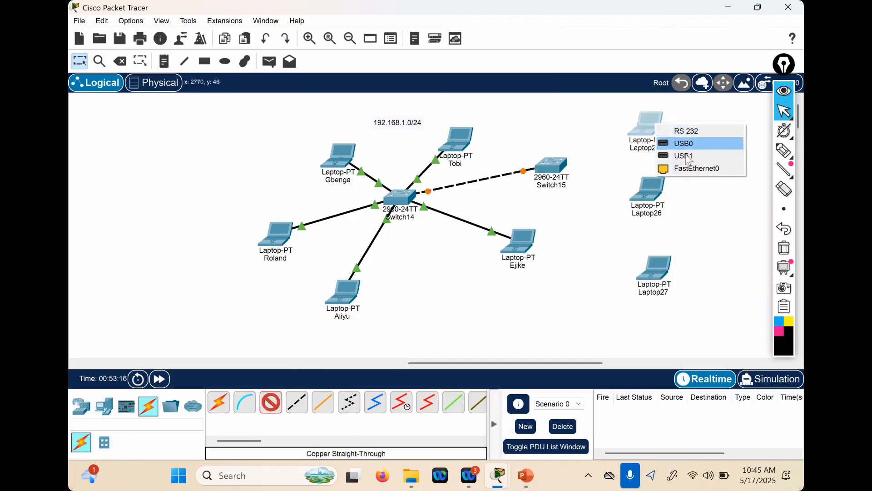
pyautogui.click(687, 168)
pyautogui.click(562, 174)
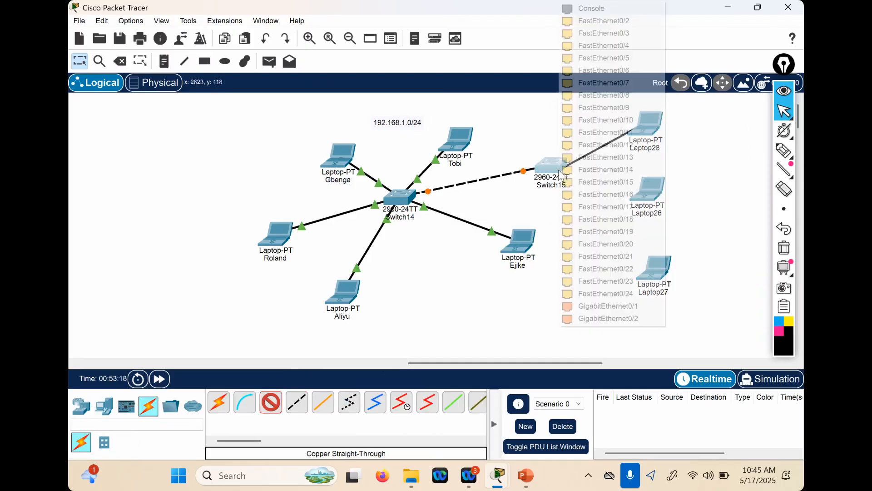
pyautogui.click(600, 21)
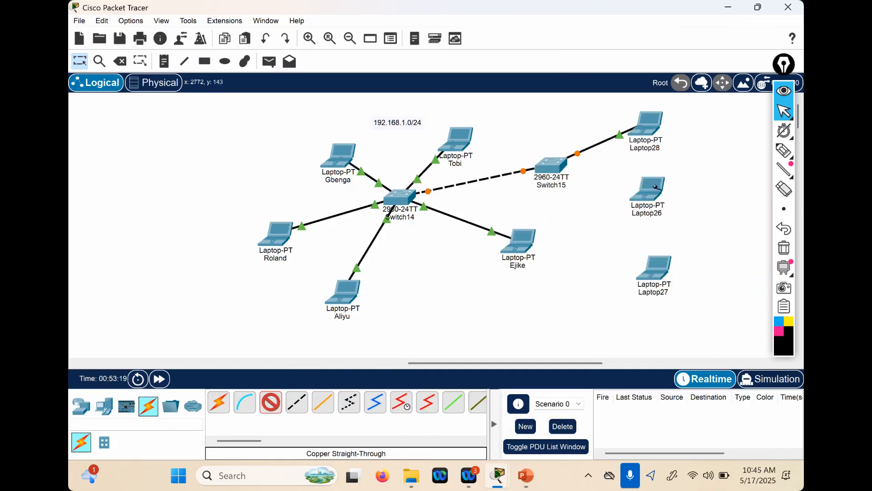
# - Connect FastEthernet0 on the middle and lowest new laptops to Switch15 ports FastEthernet0/3 and FastEthernet0/4 with straight-through cables
pyautogui.click(655, 187)
pyautogui.click(684, 230)
pyautogui.click(555, 170)
pyautogui.click(620, 188)
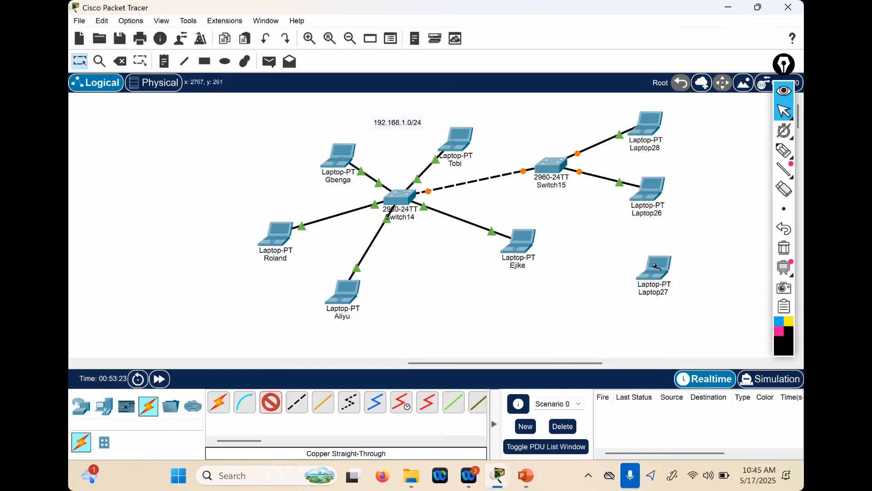
pyautogui.click(657, 267)
pyautogui.click(681, 310)
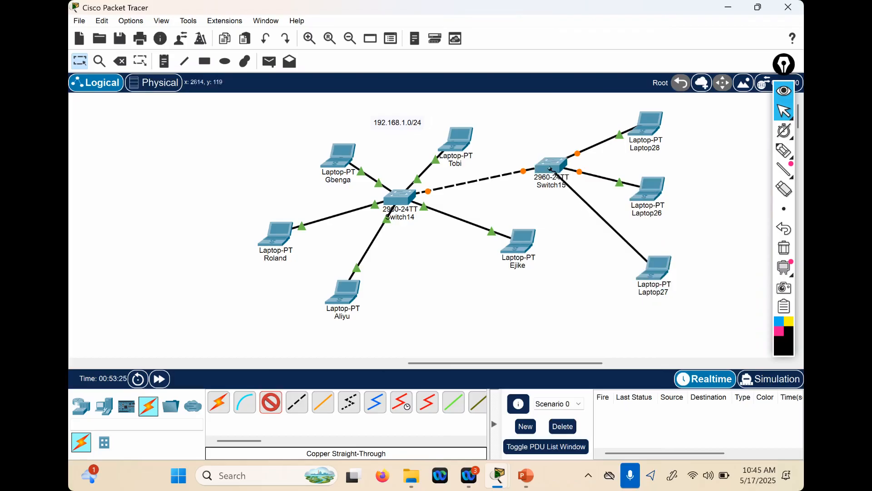
pyautogui.click(551, 169)
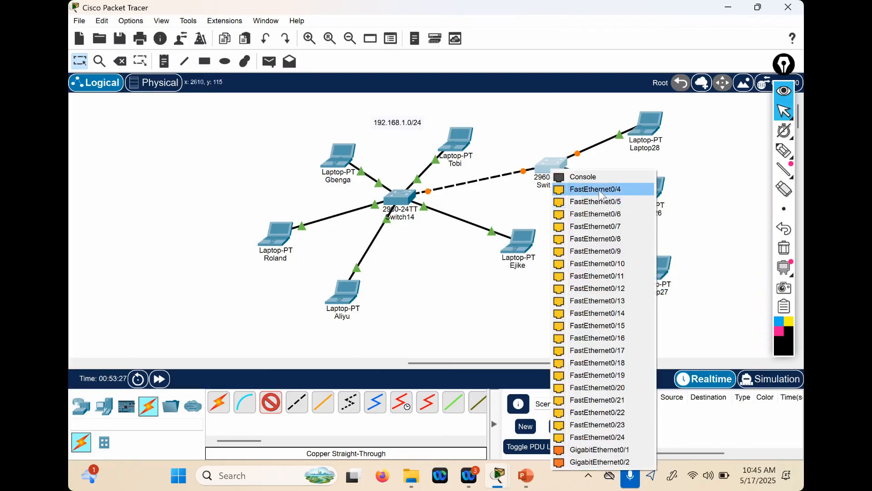
pyautogui.click(598, 189)
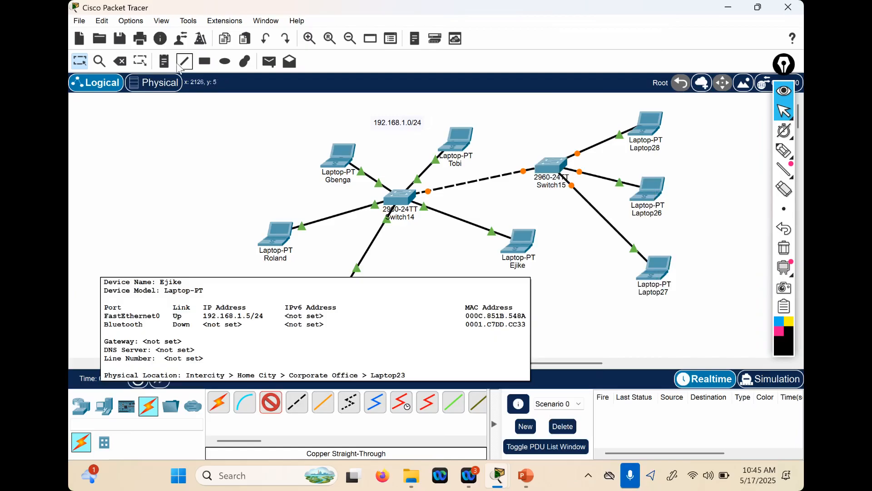
pyautogui.click(77, 56)
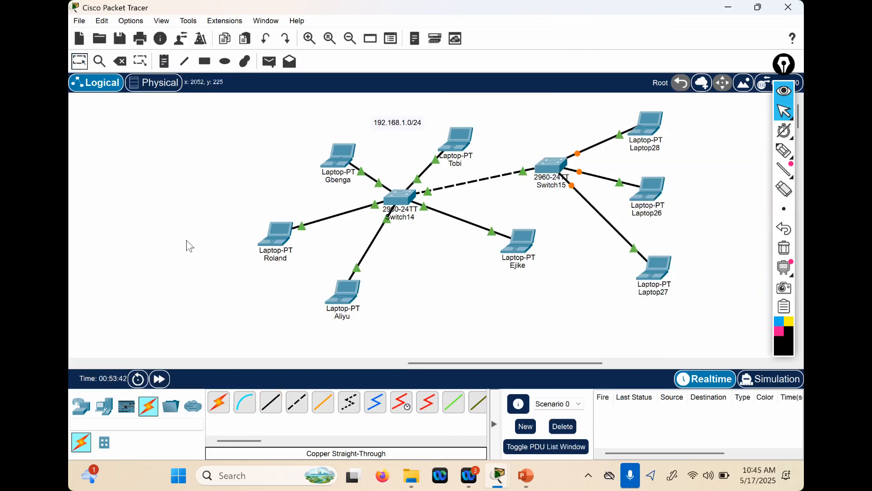
# - Draw a pen loop around both switches and write .6, .7 and .8 beside the three new laptops
pyautogui.hotkey('ctrl', 'shift', '3')
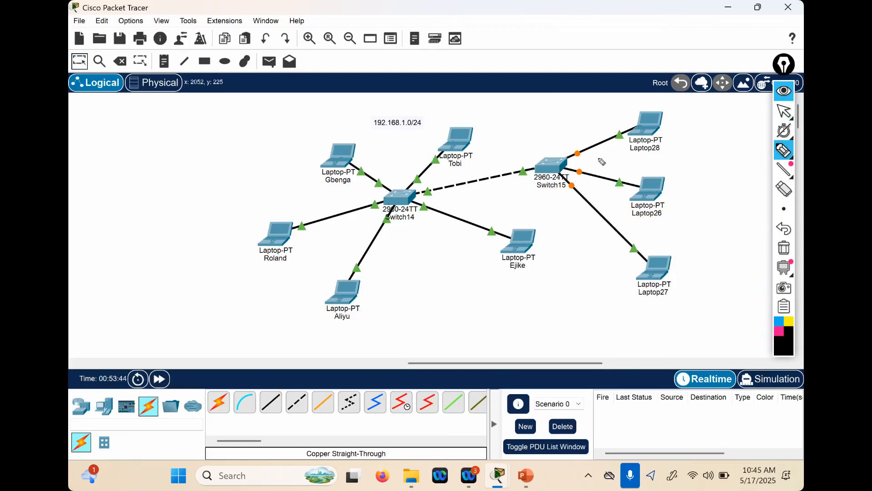
pyautogui.moveTo(407, 161)
pyautogui.mouseDown()
pyautogui.moveTo(353, 236)
pyautogui.moveTo(483, 158)
pyautogui.moveTo(390, 184)
pyautogui.mouseUp()
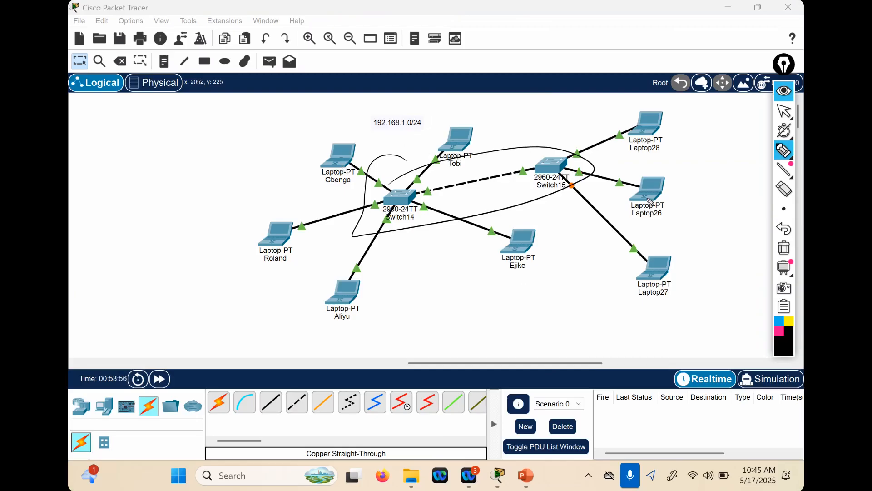
pyautogui.click(671, 140)
pyautogui.moveTo(690, 128); pyautogui.dragTo(684, 137)
pyautogui.click(678, 186)
pyautogui.moveTo(688, 175)
pyautogui.mouseDown()
pyautogui.moveTo(699, 190)
pyautogui.moveTo(717, 182)
pyautogui.mouseUp()
pyautogui.click(690, 272)
pyautogui.moveTo(709, 247); pyautogui.dragTo(733, 258)
# - Sketch a line from Switch15 down to a looped shape below it, with a short dotted mark alongside
pyautogui.moveTo(560, 187); pyautogui.dragTo(577, 314)
pyautogui.moveTo(579, 262); pyautogui.dragTo(577, 309)
pyautogui.click(573, 327)
pyautogui.click(603, 333)
pyautogui.moveTo(632, 319); pyautogui.dragTo(638, 337)
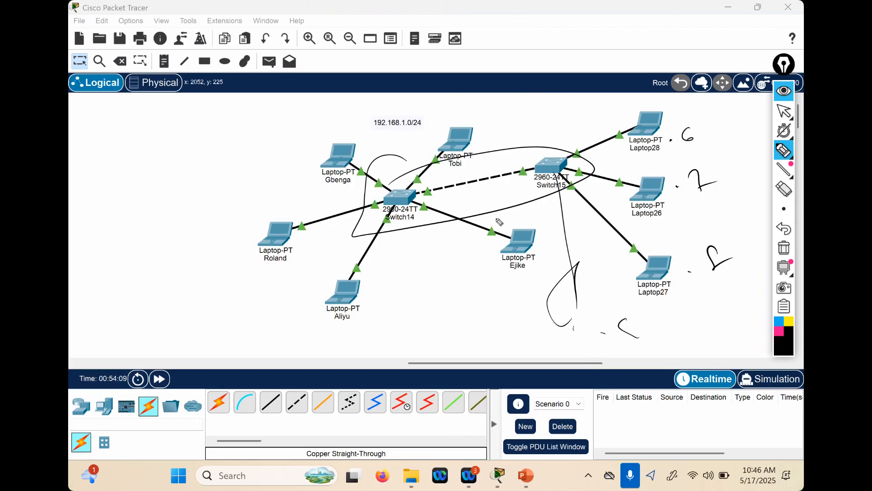
# - Draw a circle with four lines radiating from it in the empty area west of the network
pyautogui.moveTo(150, 173)
pyautogui.mouseDown()
pyautogui.moveTo(132, 195)
pyautogui.moveTo(171, 171)
pyautogui.mouseUp()
pyautogui.moveTo(136, 197); pyautogui.dragTo(151, 224)
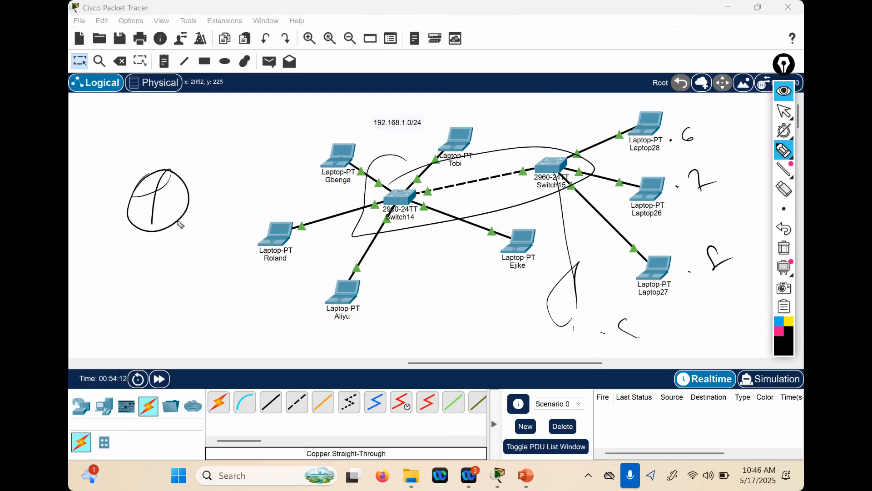
pyautogui.moveTo(172, 171); pyautogui.dragTo(219, 121)
pyautogui.moveTo(186, 210); pyautogui.dragTo(263, 185)
pyautogui.moveTo(164, 227); pyautogui.dragTo(146, 284)
pyautogui.moveTo(127, 213); pyautogui.dragTo(91, 243)
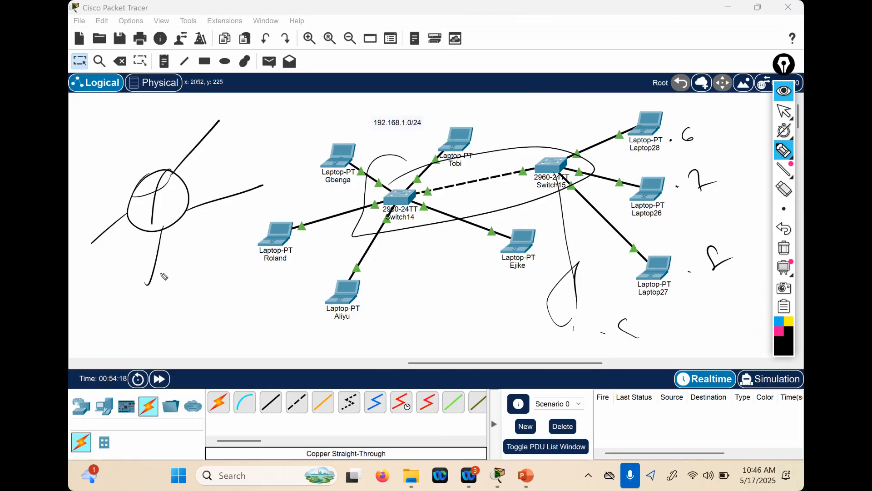
# - Sketch a small four-sided shape beside each of the four lines radiating from the circle
pyautogui.moveTo(163, 145); pyautogui.dragTo(195, 118)
pyautogui.moveTo(167, 143); pyautogui.dragTo(175, 152)
pyautogui.moveTo(191, 113); pyautogui.dragTo(175, 157)
pyautogui.moveTo(213, 175); pyautogui.dragTo(222, 193)
pyautogui.moveTo(212, 175); pyautogui.dragTo(242, 153)
pyautogui.moveTo(242, 155)
pyautogui.mouseDown()
pyautogui.moveTo(244, 169)
pyautogui.moveTo(222, 195)
pyautogui.mouseUp()
pyautogui.moveTo(125, 274)
pyautogui.mouseDown()
pyautogui.moveTo(135, 288)
pyautogui.moveTo(150, 275)
pyautogui.mouseUp()
pyautogui.moveTo(90, 213)
pyautogui.mouseDown()
pyautogui.moveTo(93, 222)
pyautogui.moveTo(107, 208)
pyautogui.moveTo(85, 211)
pyautogui.mouseUp()
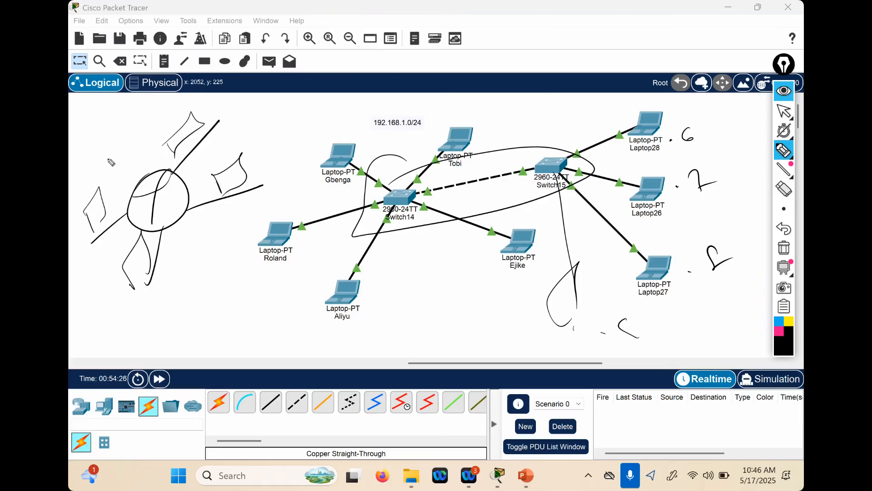
# - Write a heading above the circle sketch, clear all ink and return to the normal pointer
pyautogui.moveTo(109, 106)
pyautogui.mouseDown()
pyautogui.moveTo(109, 149)
pyautogui.moveTo(140, 115)
pyautogui.moveTo(194, 94)
pyautogui.moveTo(202, 109)
pyautogui.mouseUp()
pyautogui.moveTo(148, 134); pyautogui.dragTo(160, 139)
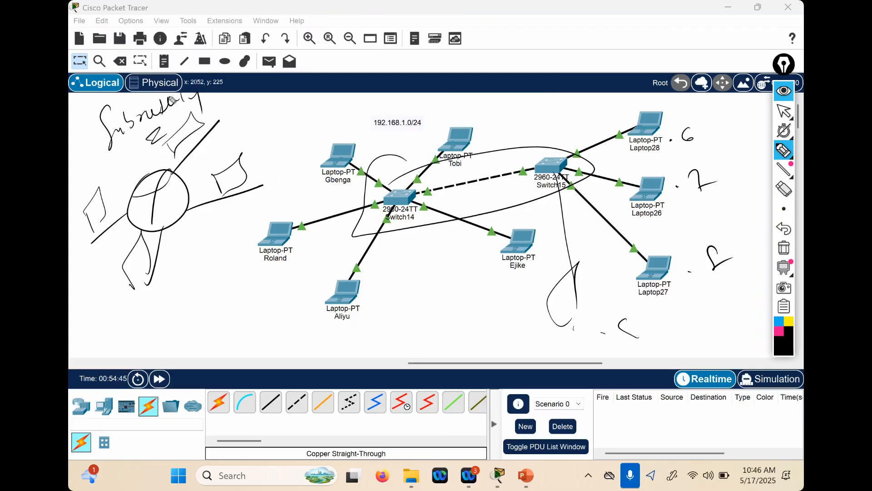
pyautogui.hotkey('ctrl', 'shift', '7')
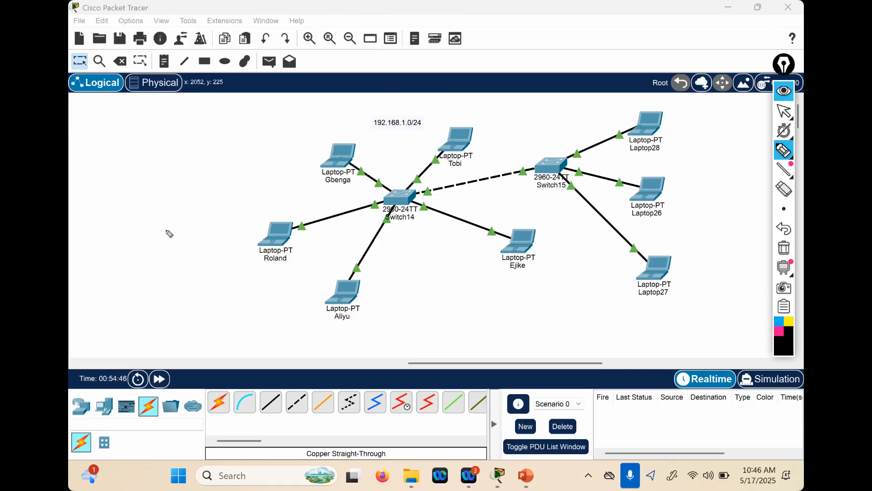
pyautogui.hotkey('ctrl', 'shift', '1')
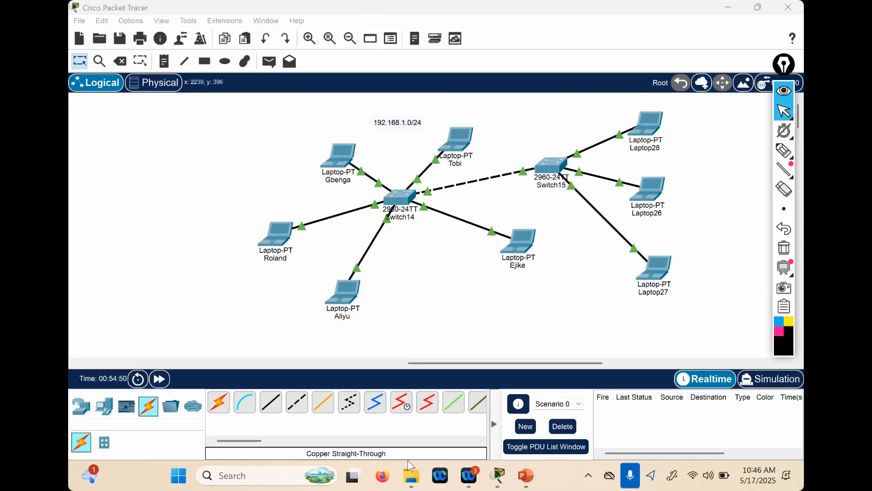
# - In File Explorer, open 2.3.7 Packet Tracer - Navigate the IOS from the ITN v7.02 Packet Tracer Activity Source Files folder
pyautogui.moveTo(411, 472)
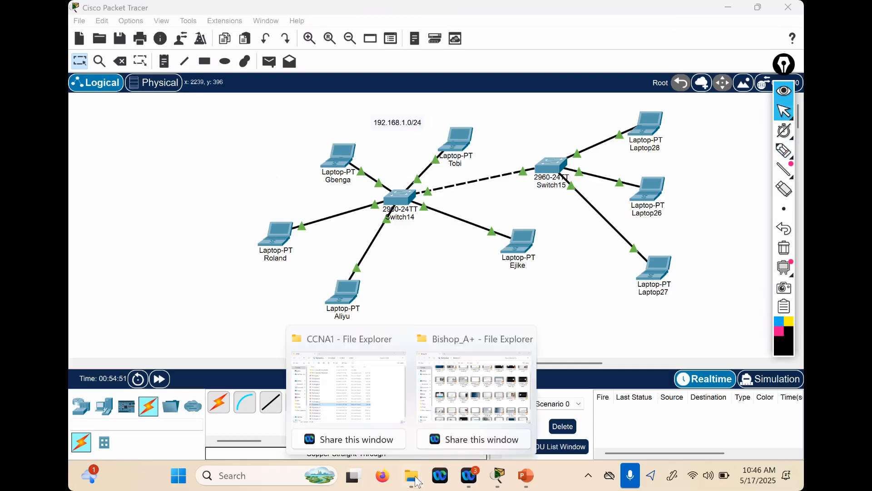
pyautogui.click(384, 403)
pyautogui.doubleClick(441, 150)
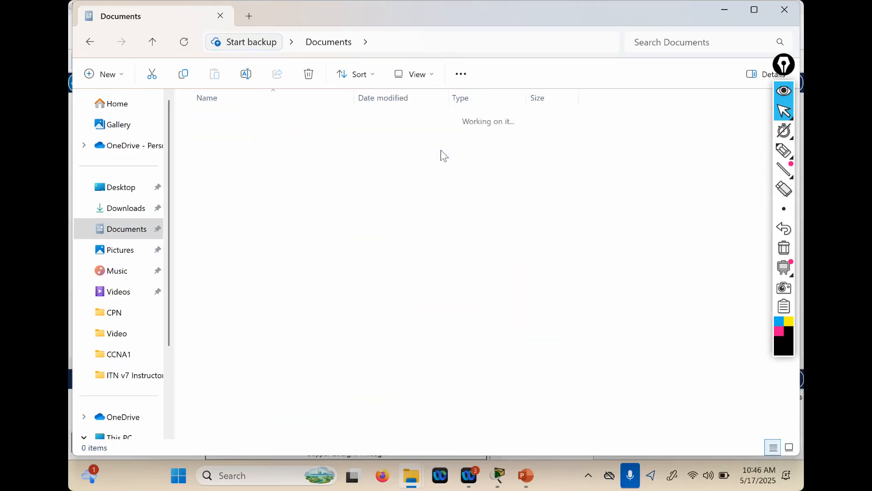
pyautogui.click(248, 226)
pyautogui.doubleClick(248, 227)
pyautogui.click(275, 155)
pyautogui.doubleClick(273, 154)
pyautogui.click(304, 119)
pyautogui.doubleClick(306, 120)
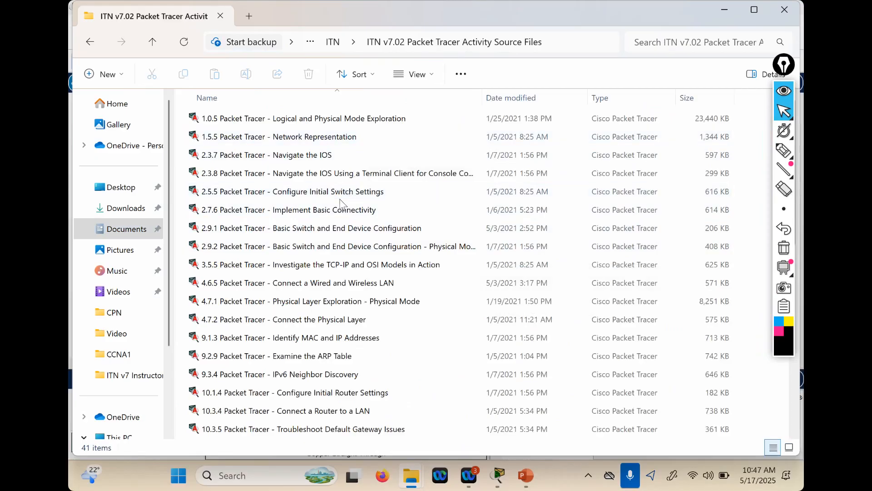
pyautogui.click(350, 159)
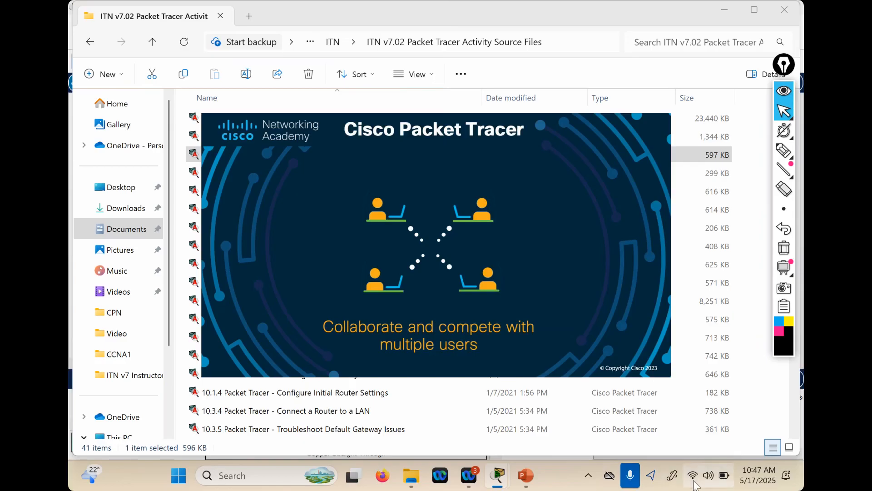
# - Check the list of available Wi-Fi networks and dismiss it to return to the lab activity
pyautogui.click(695, 484)
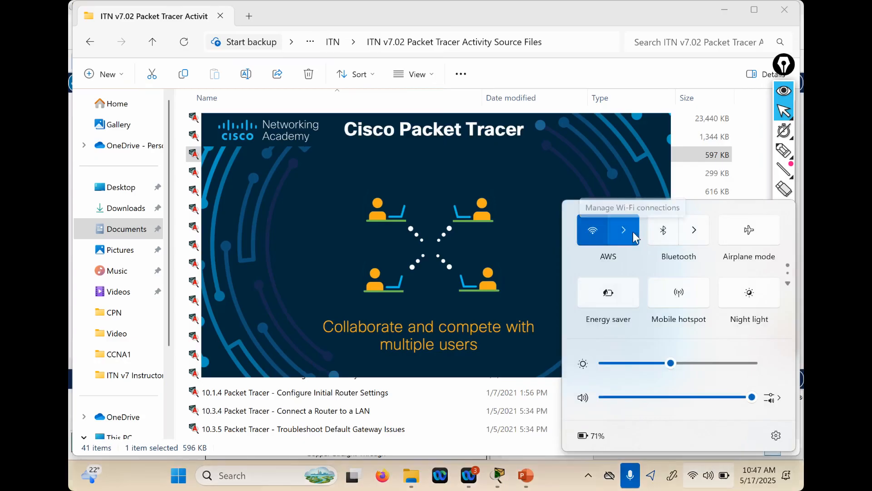
pyautogui.click(633, 232)
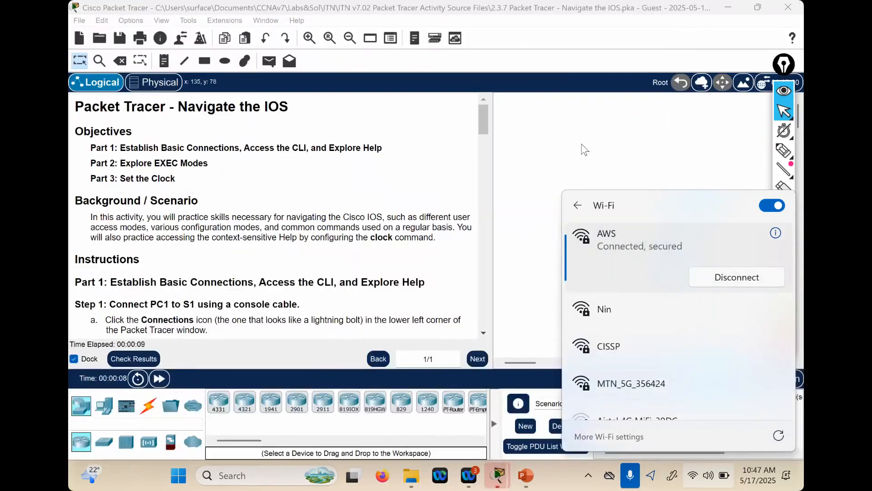
pyautogui.click(581, 144)
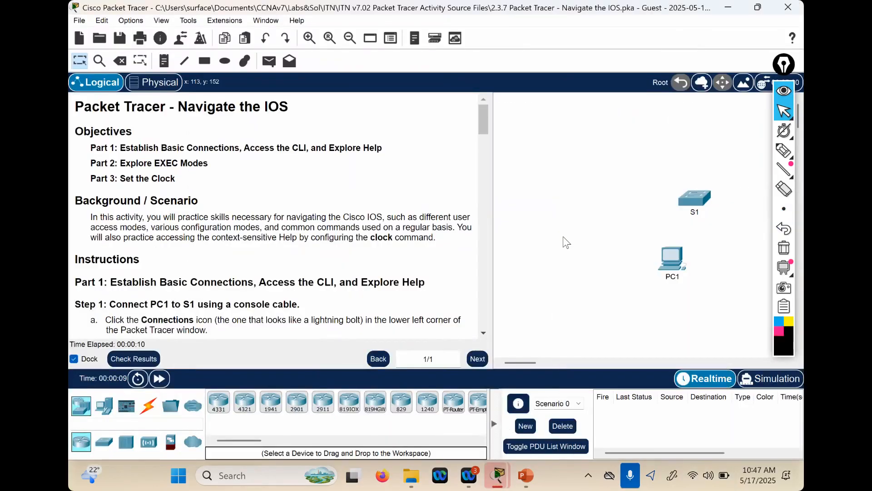
pyautogui.click(784, 306)
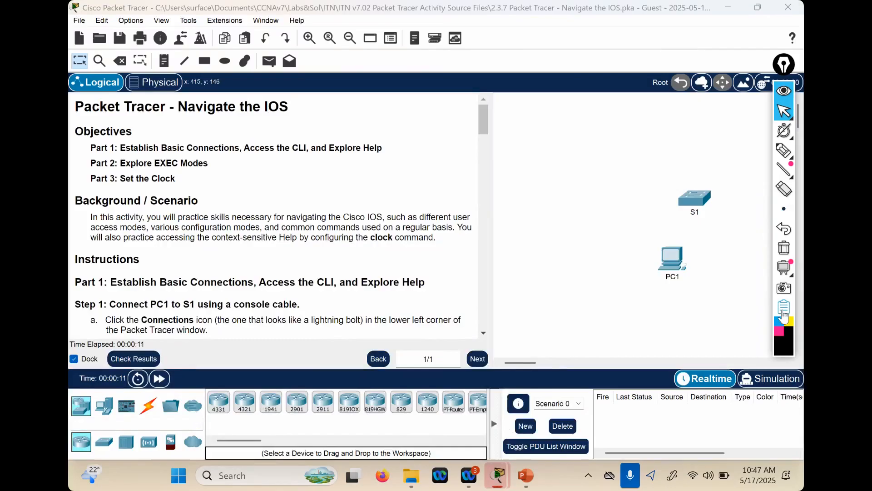
# - Read the Navigate the IOS lab instructions from the objectives through Part 1 to entering privileged EXEC mode in Part 2
pyautogui.click(747, 349)
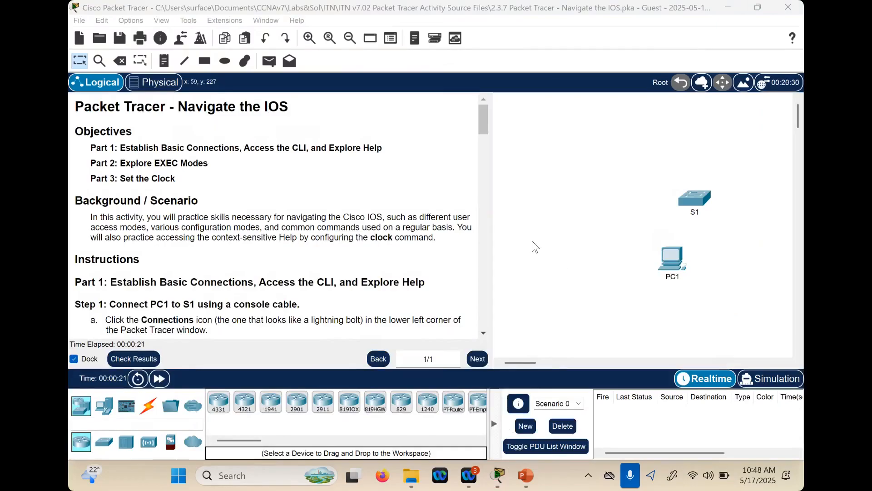
pyautogui.moveTo(484, 124); pyautogui.dragTo(489, 113)
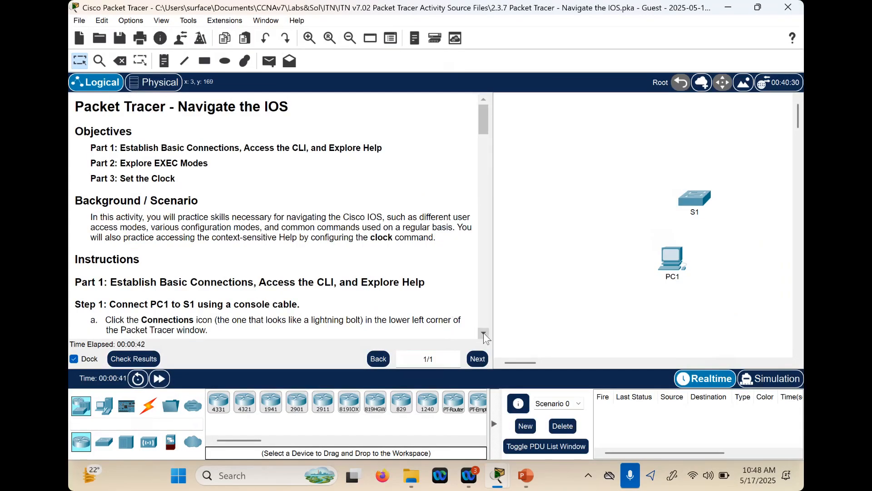
pyautogui.scroll(-4, 484, 333)
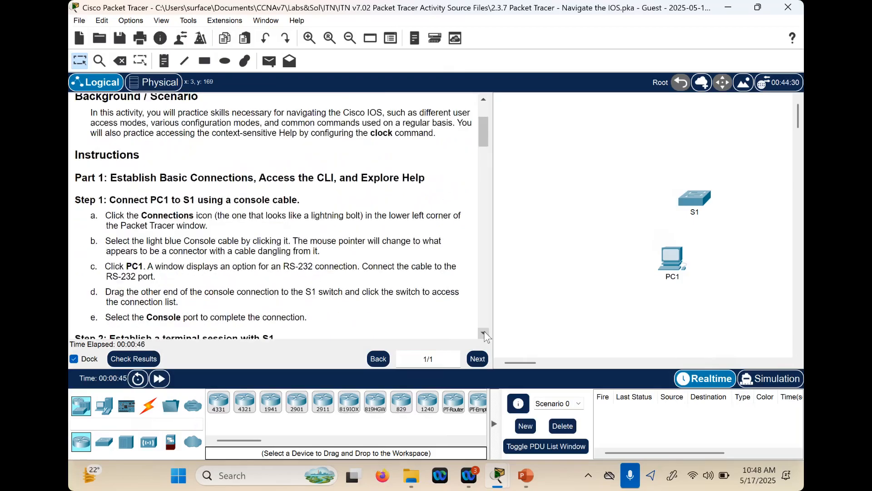
pyautogui.scroll(-1, 486, 335)
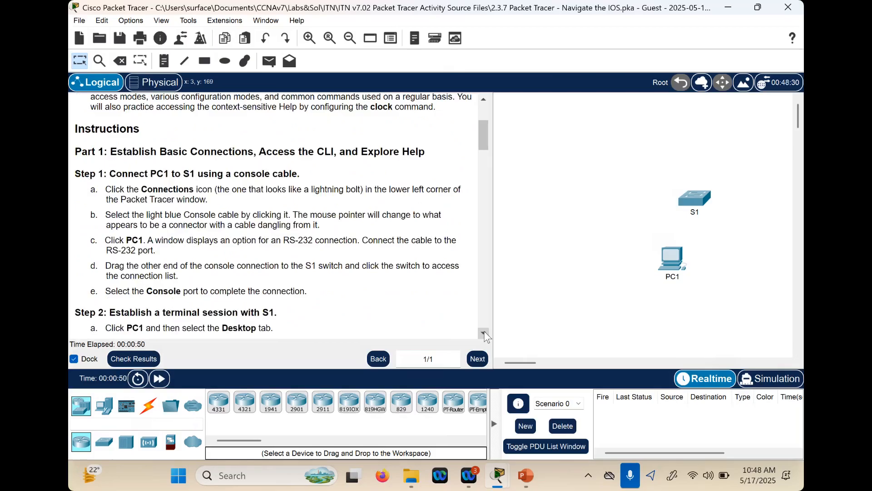
pyautogui.scroll(-2, 485, 335)
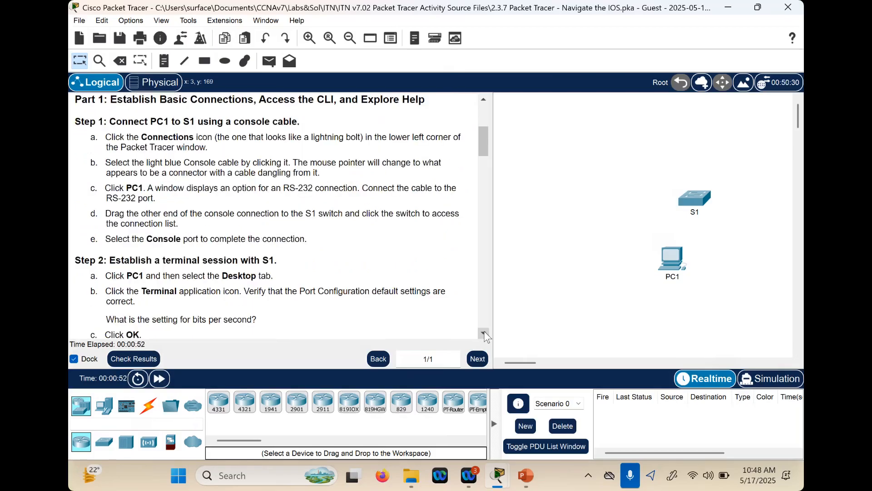
pyautogui.scroll(-5, 486, 337)
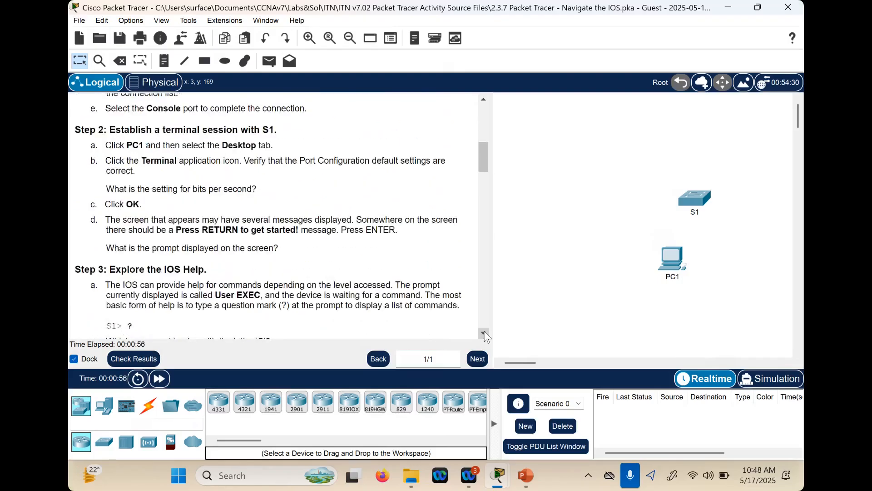
pyautogui.scroll(-10, 485, 336)
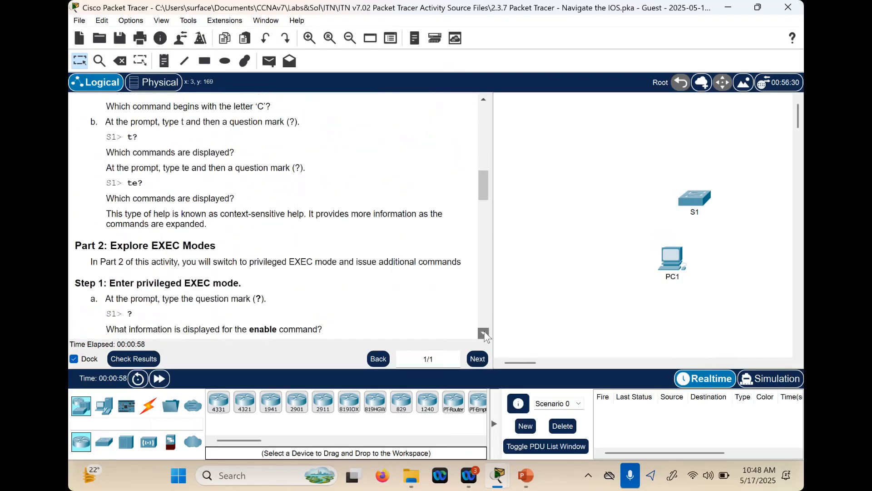
pyautogui.scroll(-2, 485, 337)
pyautogui.scroll(-7, 486, 336)
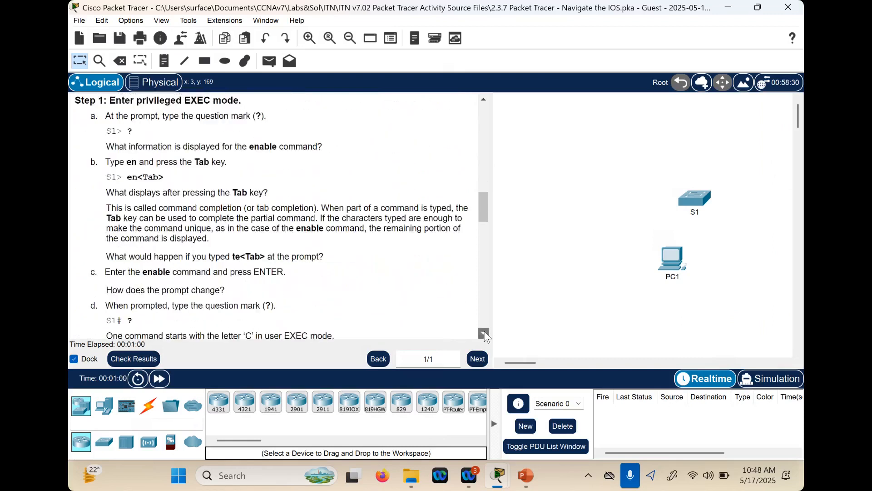
pyautogui.scroll(-3, 485, 336)
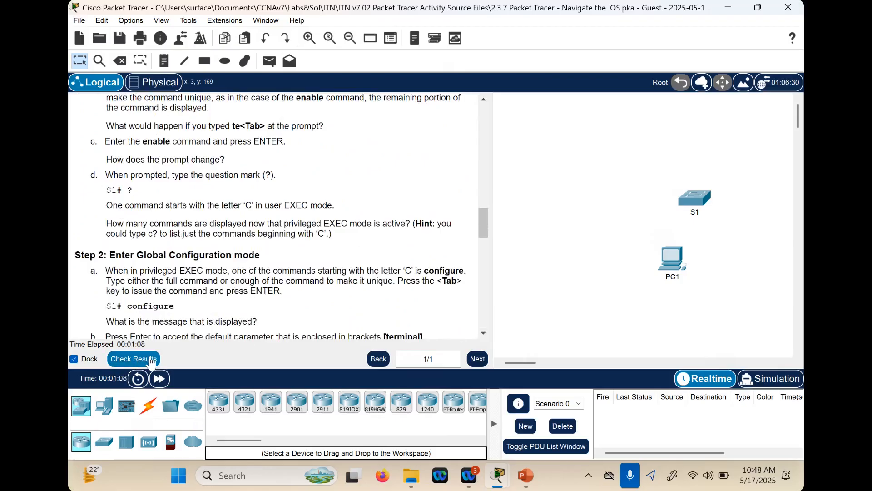
# - Read the remaining lab instructions, from entering Global Configuration mode through Part 3, Set the Clock, to the additional command messages
pyautogui.click(485, 334)
pyautogui.click(485, 334)
pyautogui.scroll(-5, 483, 334)
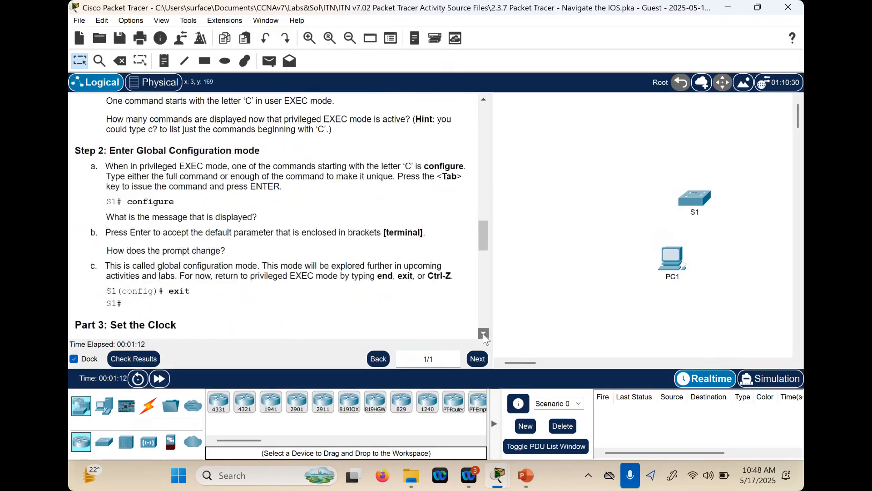
pyautogui.scroll(-2, 484, 338)
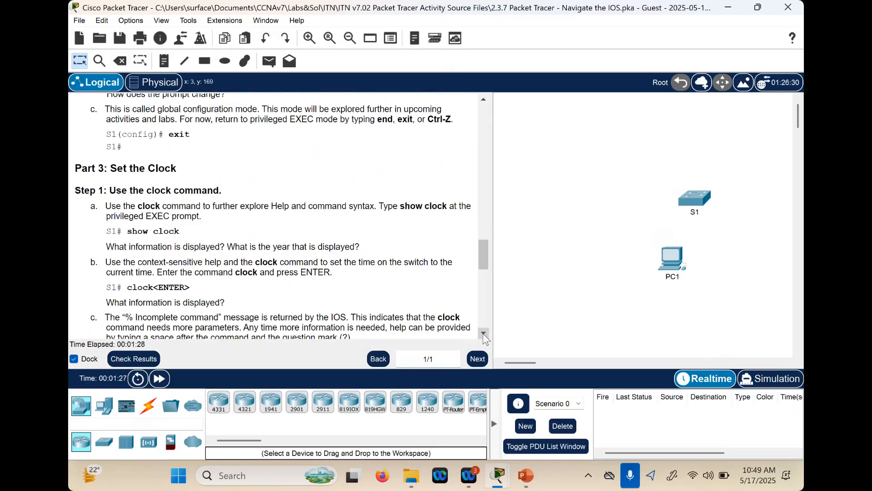
pyautogui.scroll(-9, 484, 338)
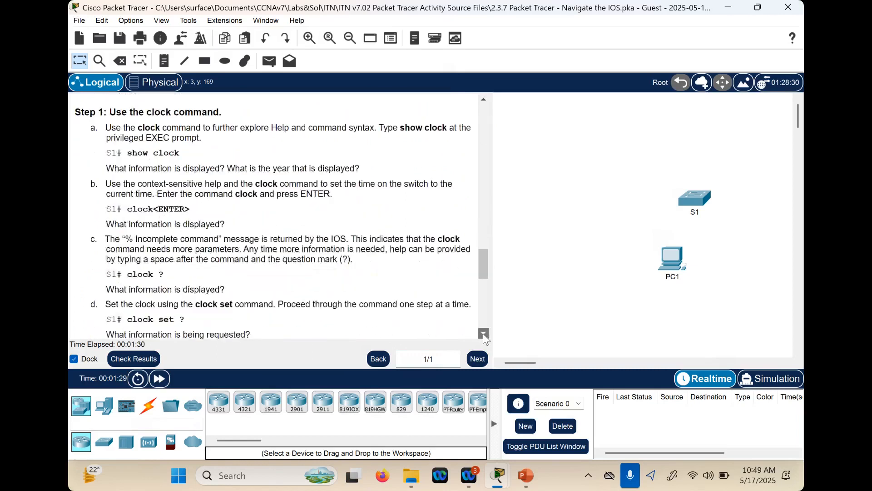
pyautogui.scroll(-5, 484, 338)
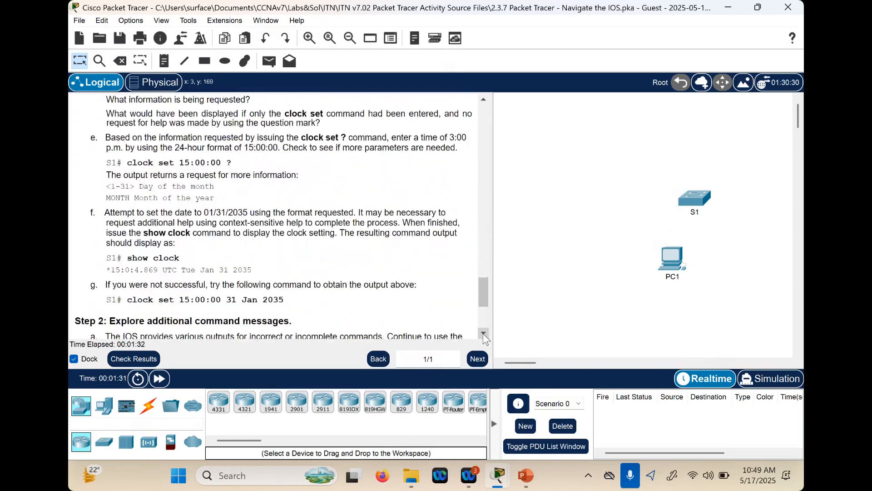
pyautogui.scroll(-2, 484, 339)
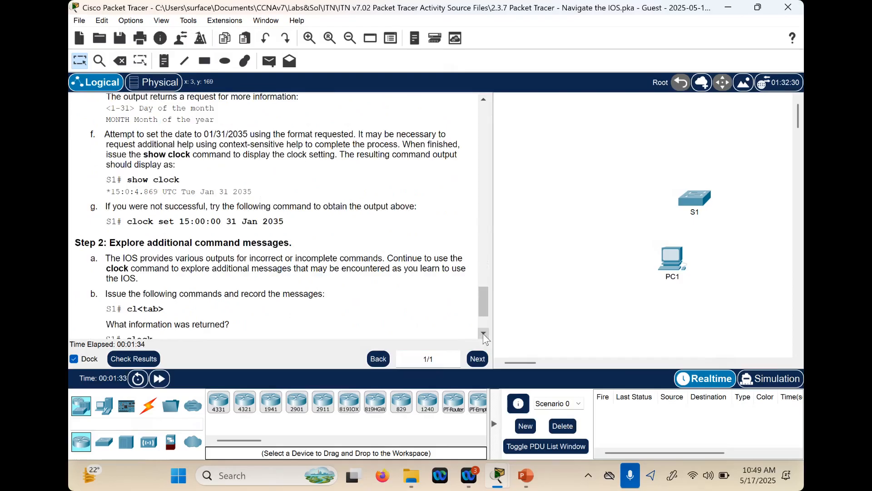
pyautogui.scroll(-4, 485, 339)
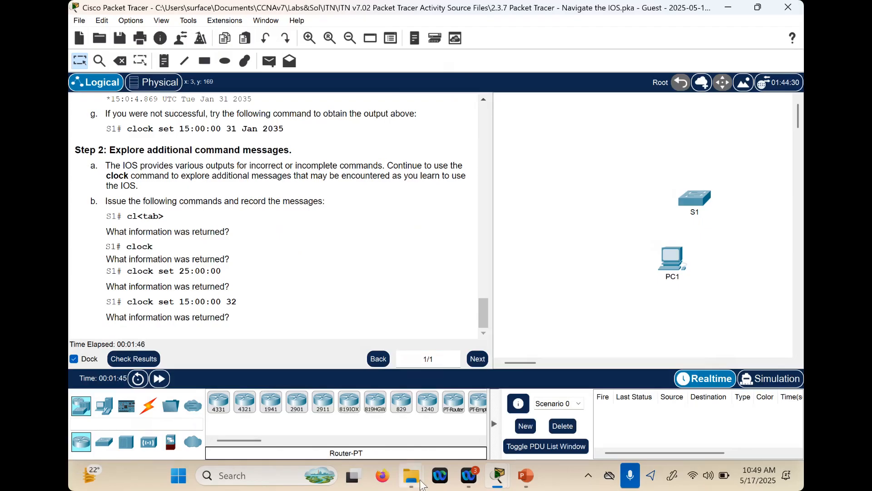
# - Switch to File Explorer and look through the ITN v7.02 Packet Tracer Activity Source Files list to its end
pyautogui.moveTo(421, 485)
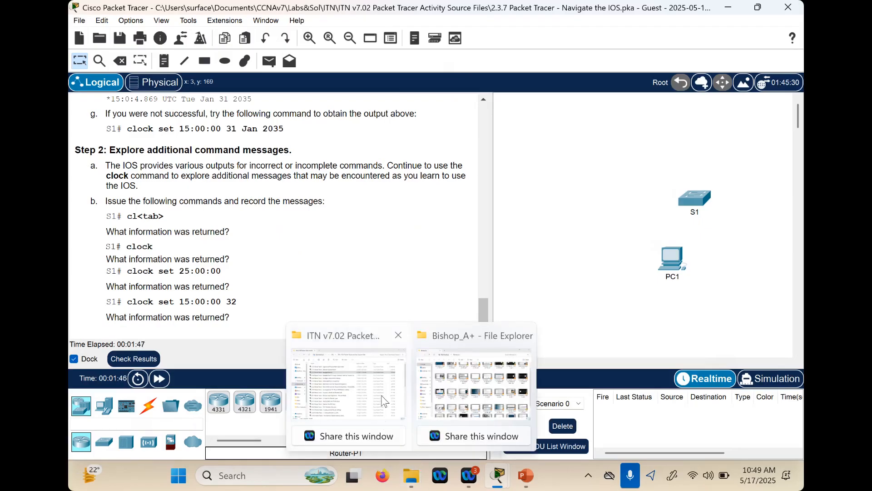
pyautogui.click(383, 402)
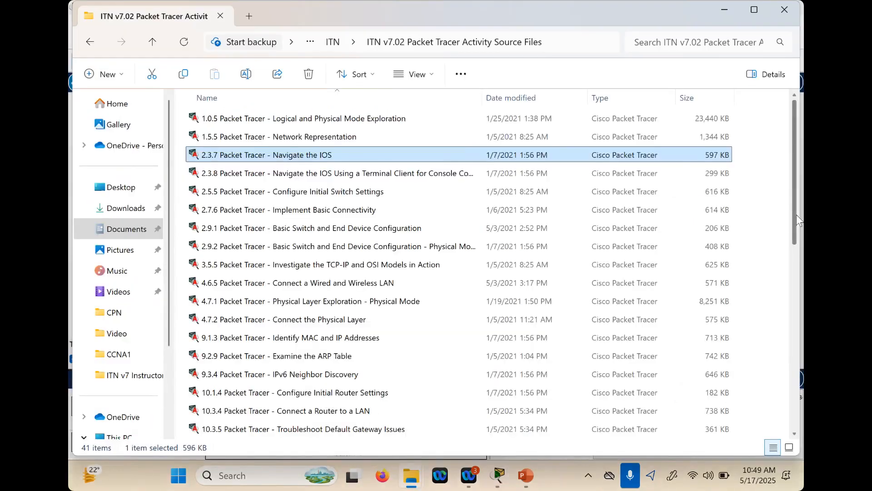
pyautogui.moveTo(797, 214); pyautogui.dragTo(782, 413)
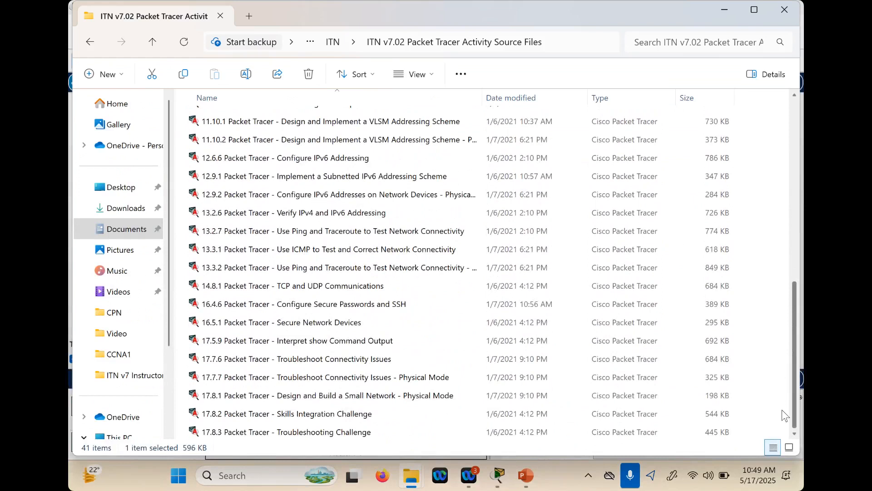
# - Go back to the Labs&Sol folder, open its SRWE folder and look through the Packet Tracer activities to the end
pyautogui.click(91, 42)
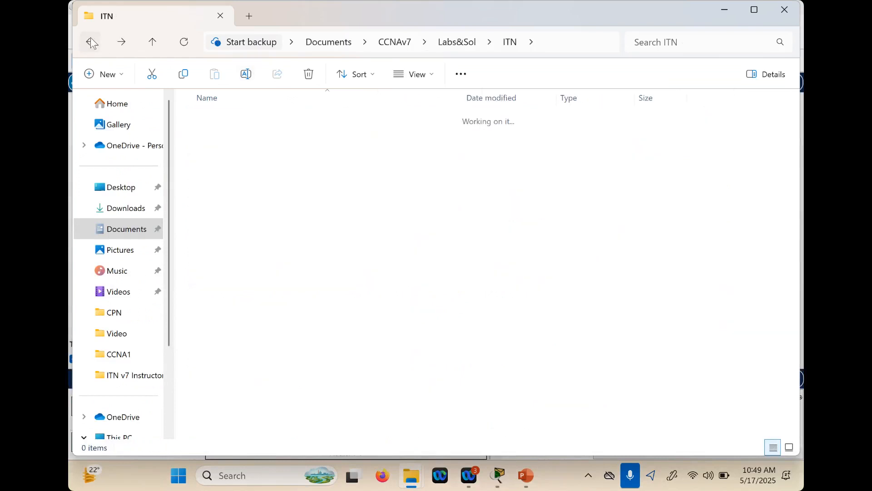
pyautogui.click(91, 40)
pyautogui.click(299, 211)
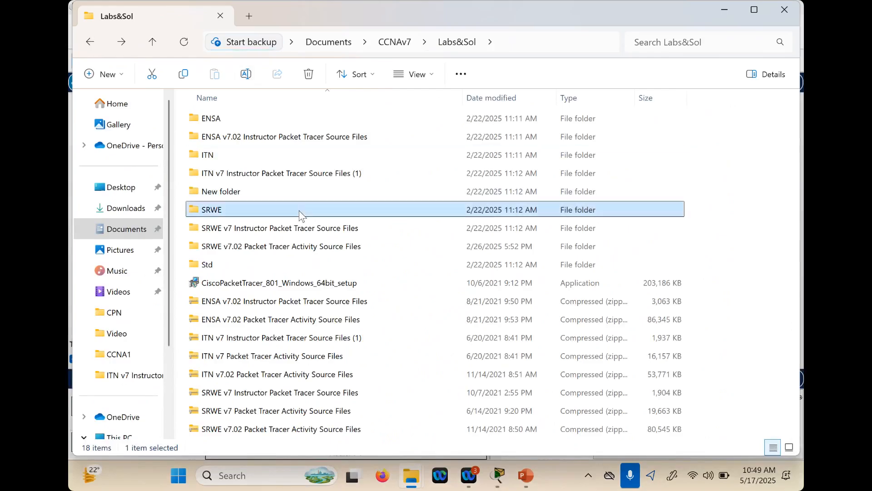
pyautogui.doubleClick(299, 211)
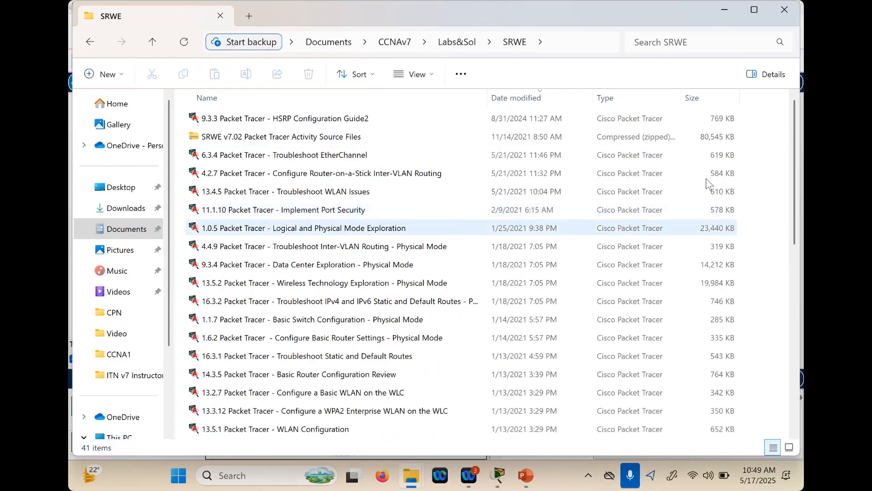
pyautogui.moveTo(792, 181); pyautogui.dragTo(792, 211)
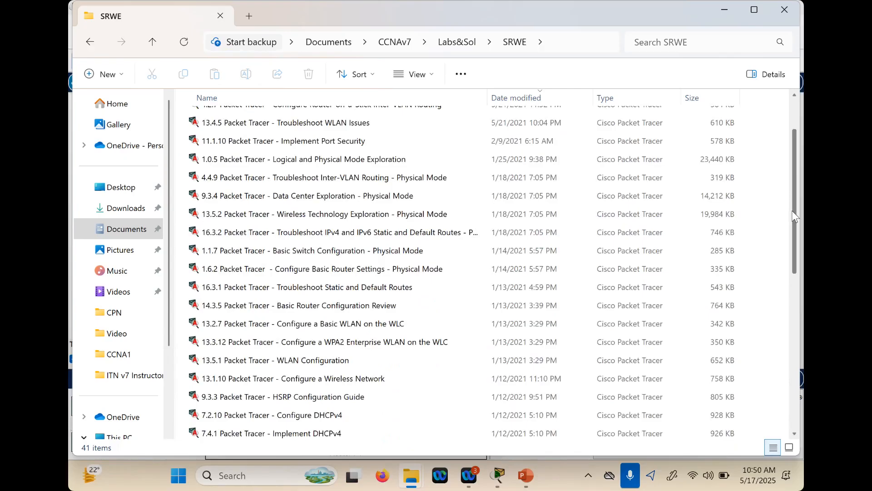
pyautogui.moveTo(794, 216); pyautogui.dragTo(796, 375)
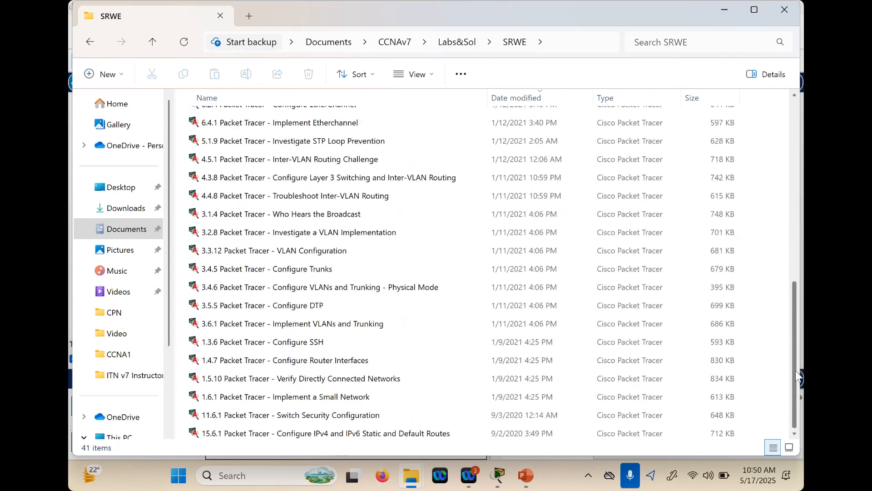